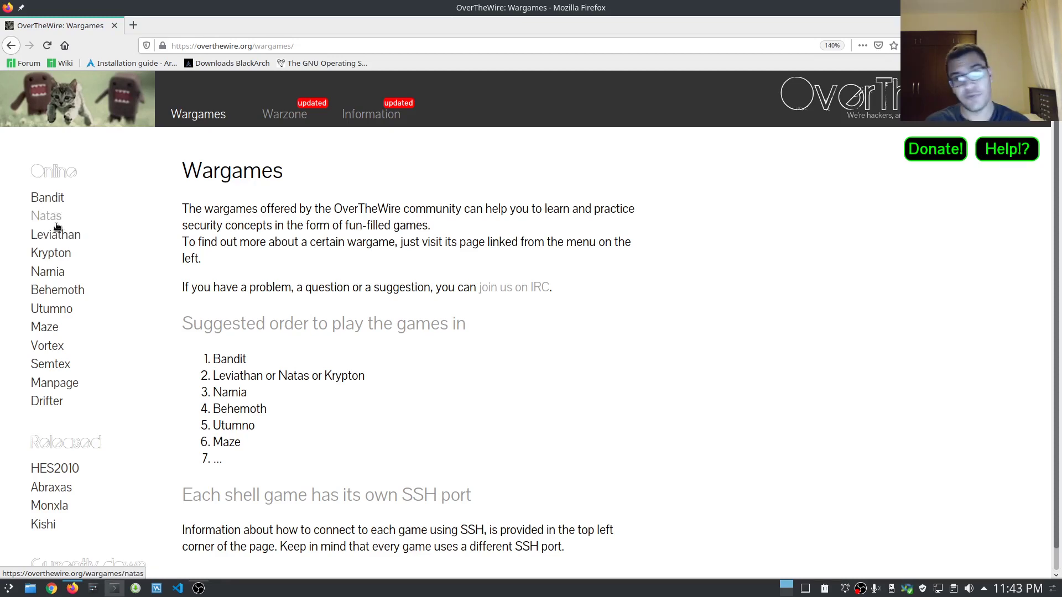
Open the Natas wargame page and read its introduction on level websites and login usernames
{"action": "left_click", "coordinate": [56, 222]}
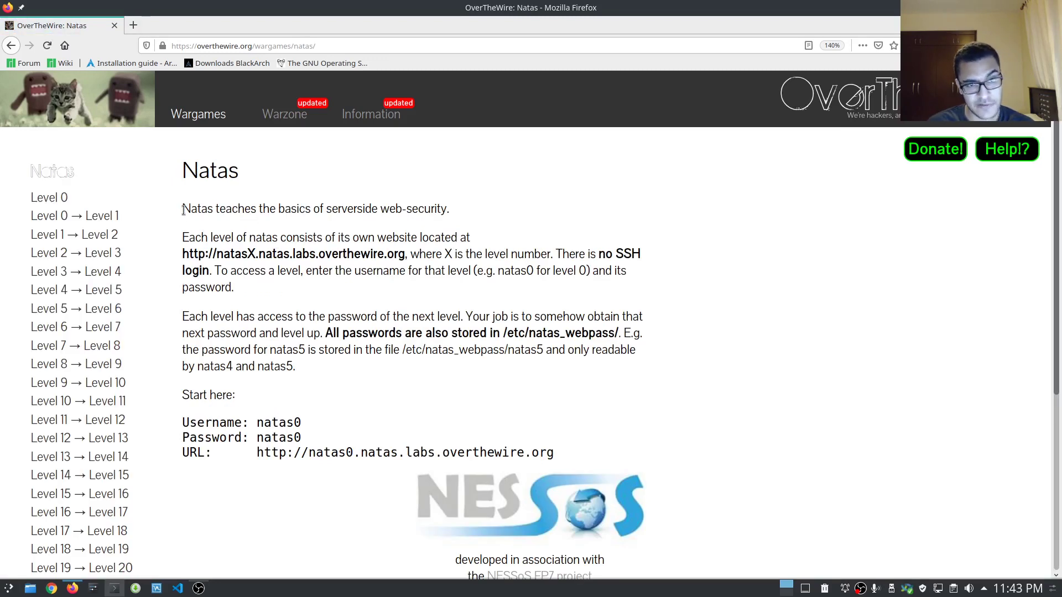
{"action": "left_click_drag", "start_coordinate": [183, 210], "coordinate": [368, 215]}
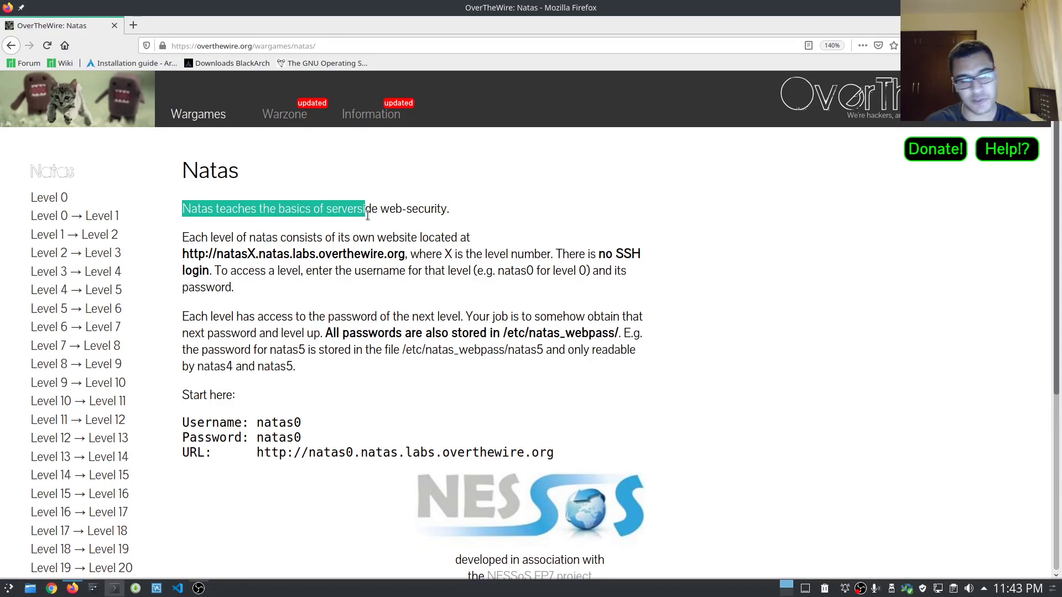
{"action": "left_click", "coordinate": [367, 221]}
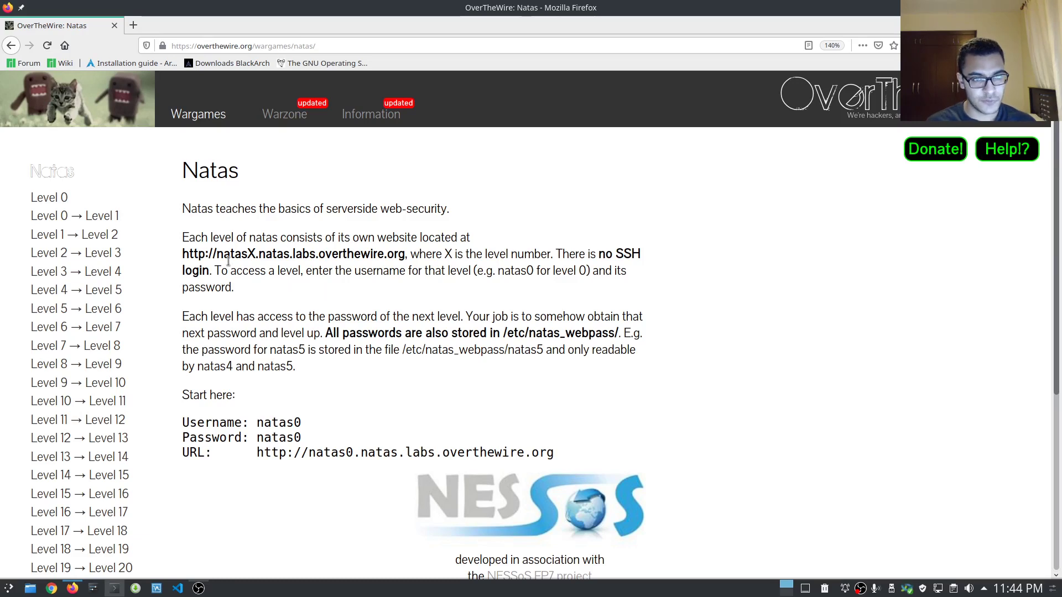
{"action": "left_click_drag", "start_coordinate": [183, 238], "coordinate": [524, 238]}
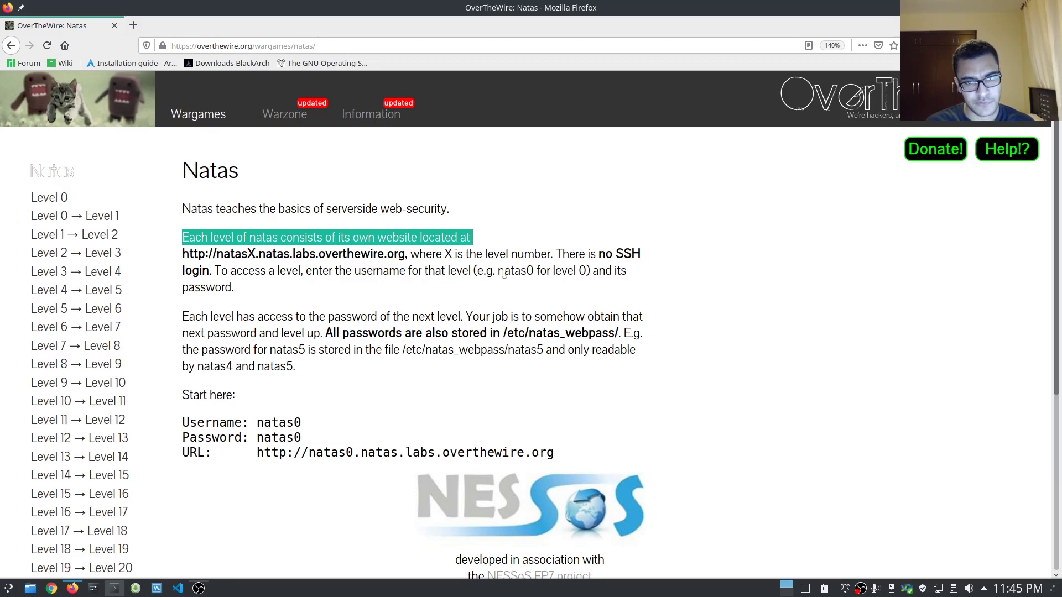
{"action": "left_click_drag", "start_coordinate": [498, 271], "coordinate": [545, 271]}
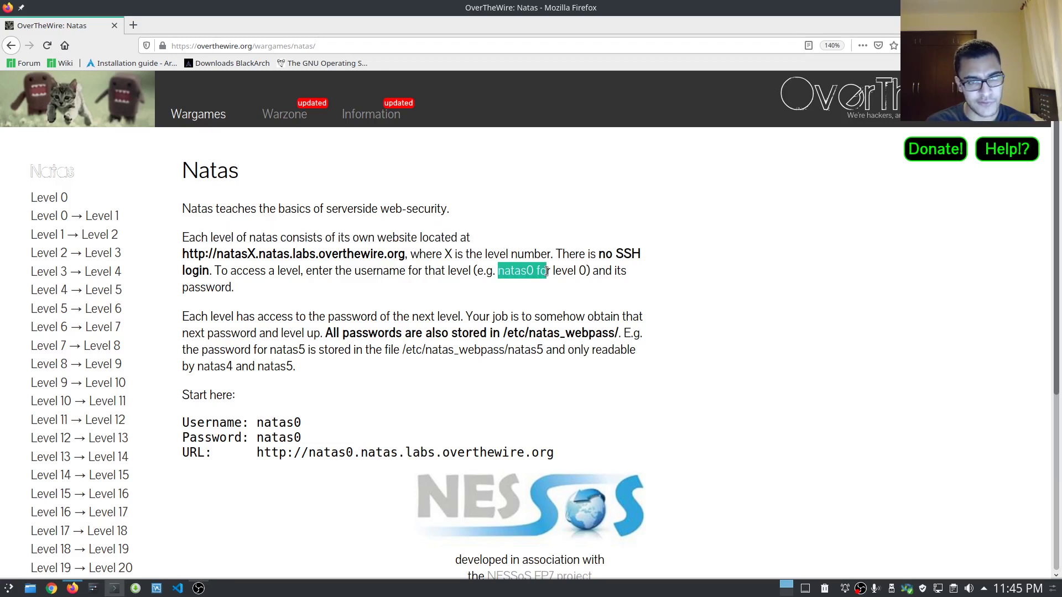
{"action": "left_click", "coordinate": [546, 270]}
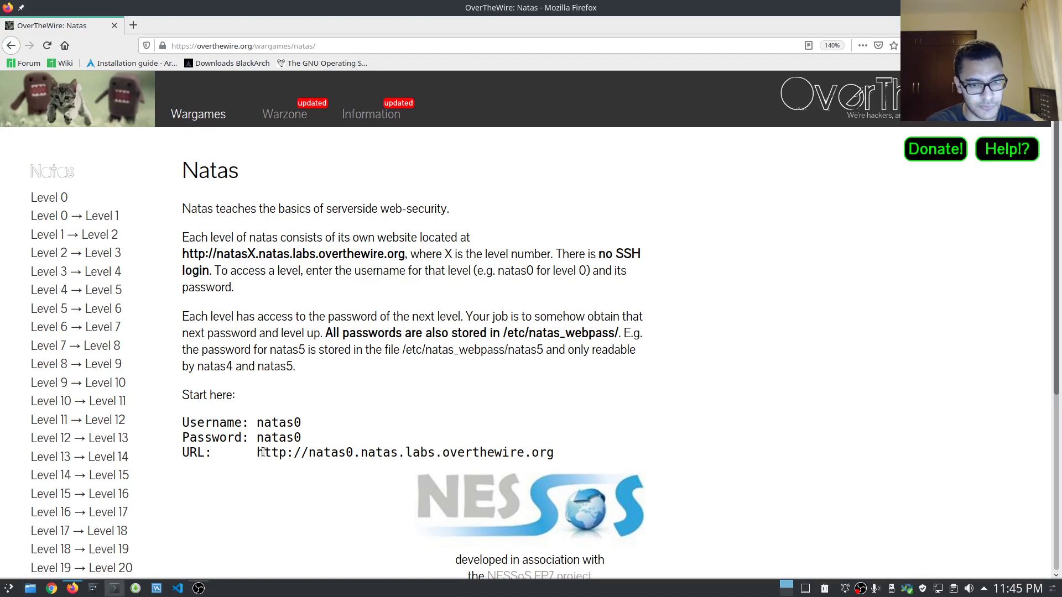
Open the natas0.natas.labs.overthewire.org address from the start instructions in a new tab
{"action": "left_click_drag", "start_coordinate": [255, 453], "coordinate": [182, 452]}
{"action": "left_click_drag", "start_coordinate": [569, 457], "coordinate": [256, 454]}
{"action": "right_click", "coordinate": [382, 452]}
{"action": "left_click", "coordinate": [353, 260]}
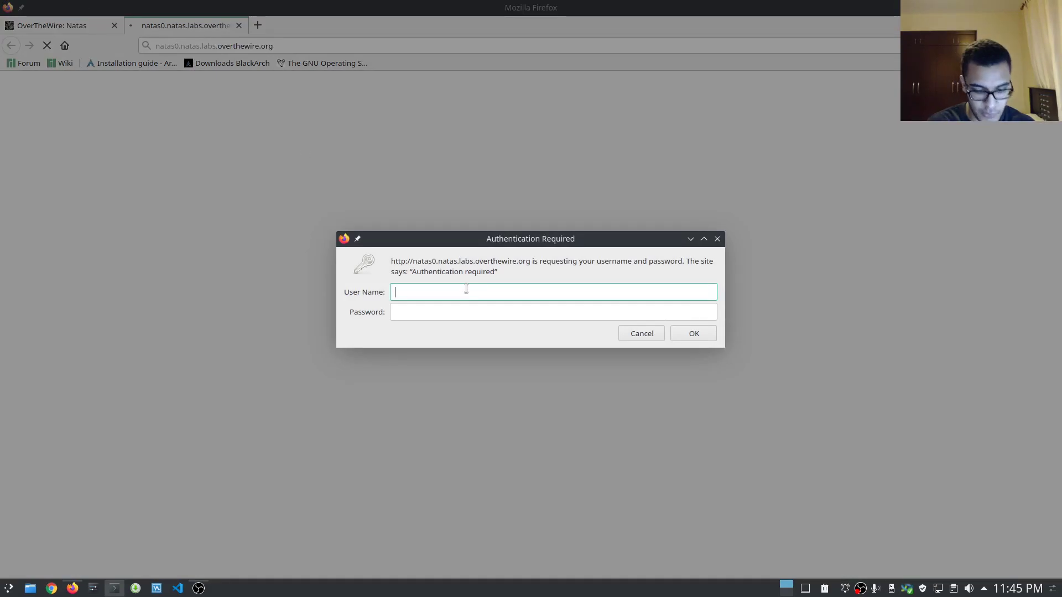
Sign in to the level site with username natas0 and the account password
{"action": "type", "text": "natas0"}
{"action": "key", "text": "Tab"}
{"action": "type", "text": "natas0"}
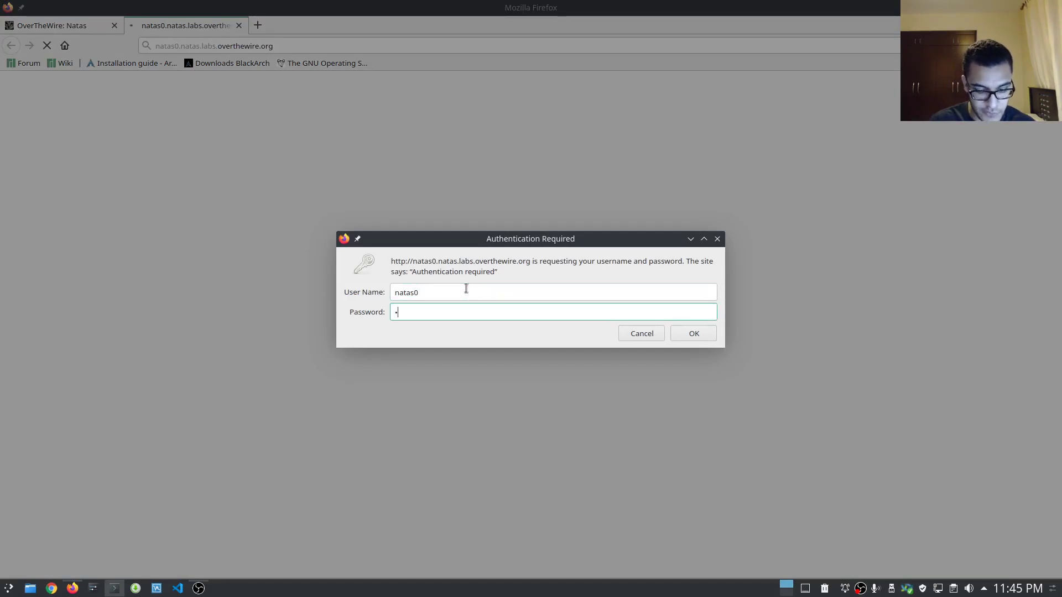
{"action": "left_click", "coordinate": [707, 336]}
{"action": "left_click", "coordinate": [210, 169]}
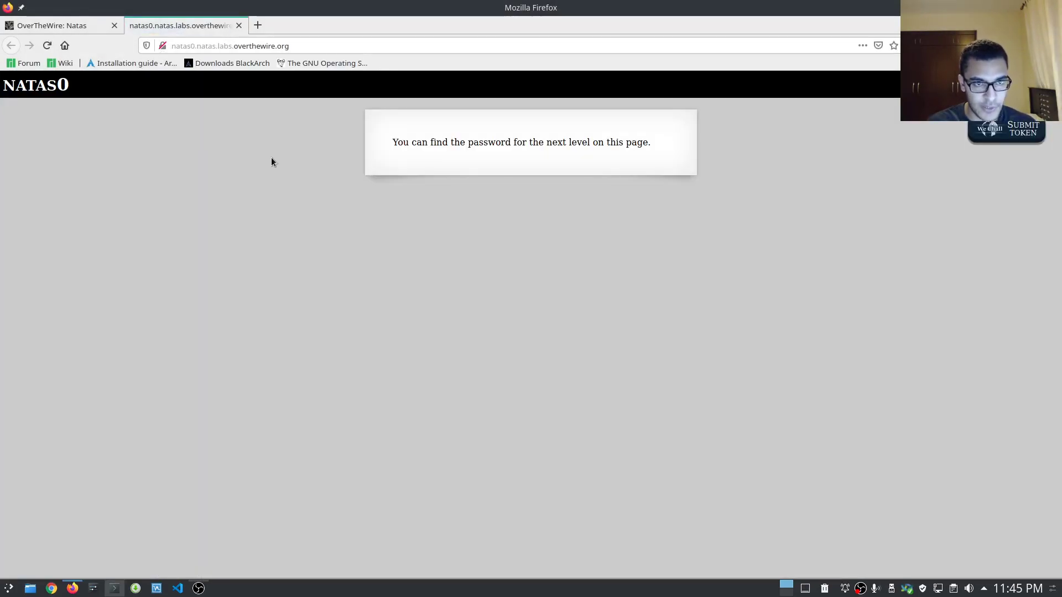
Check the natas0 site's connection information and read the level's hint text
{"action": "left_click", "coordinate": [163, 45]}
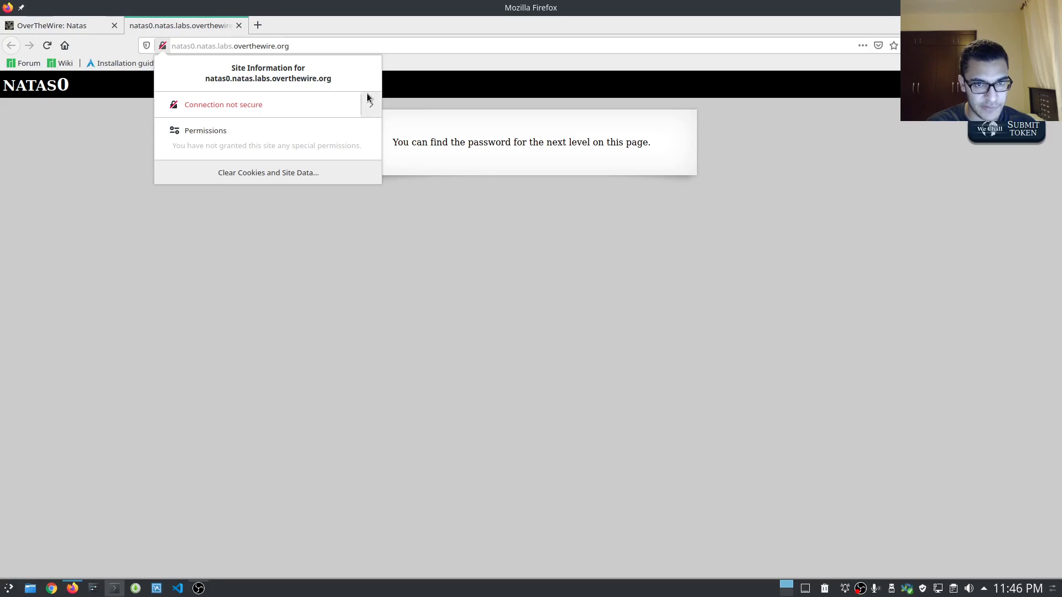
{"action": "left_click", "coordinate": [392, 163]}
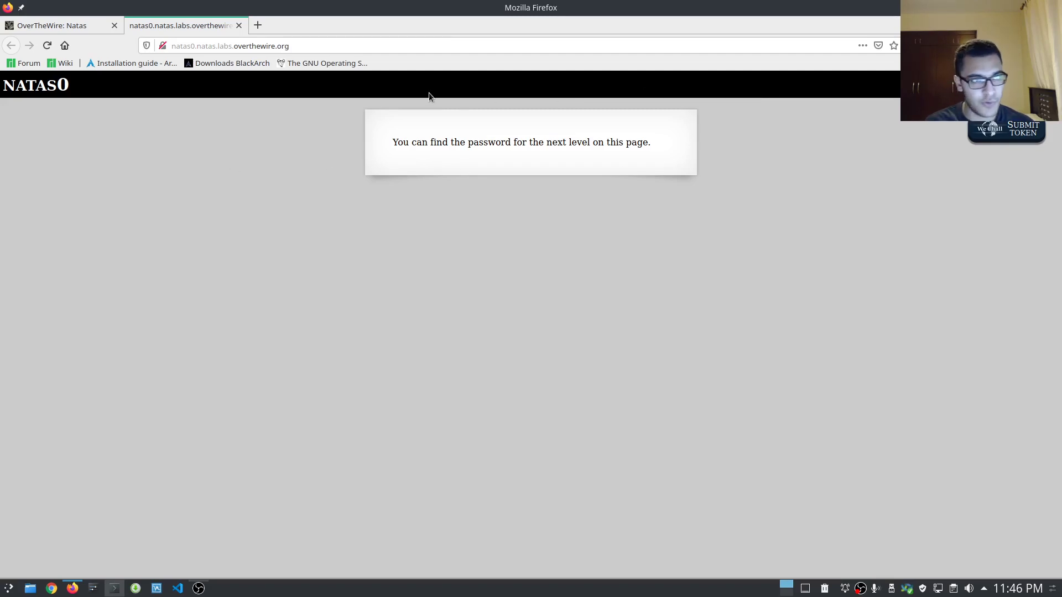
{"action": "left_click_drag", "start_coordinate": [391, 139], "coordinate": [810, 143]}
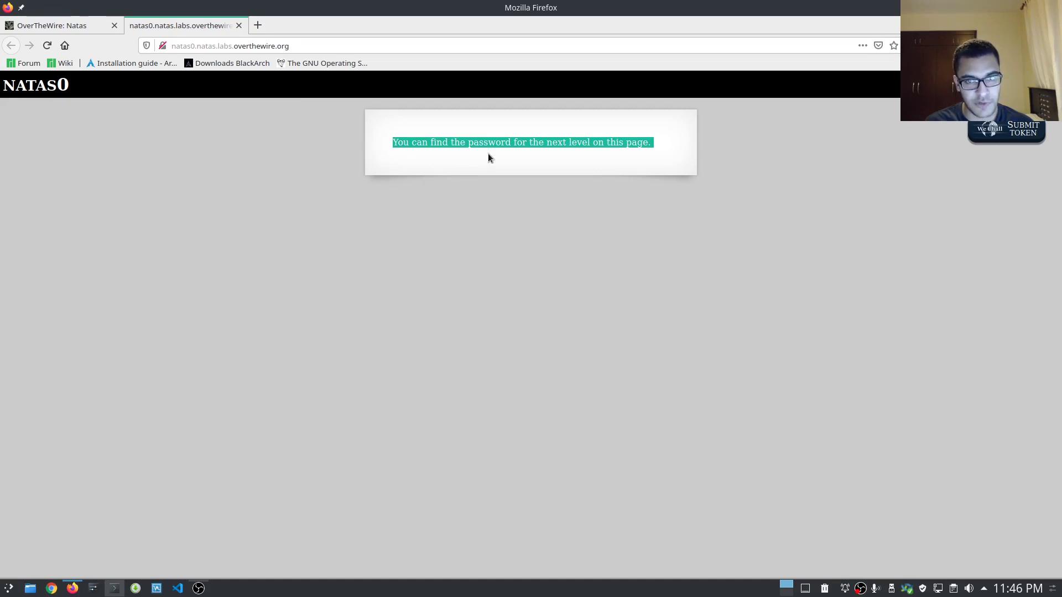
Open the full page source of the natas0 level
{"action": "right_click", "coordinate": [625, 213]}
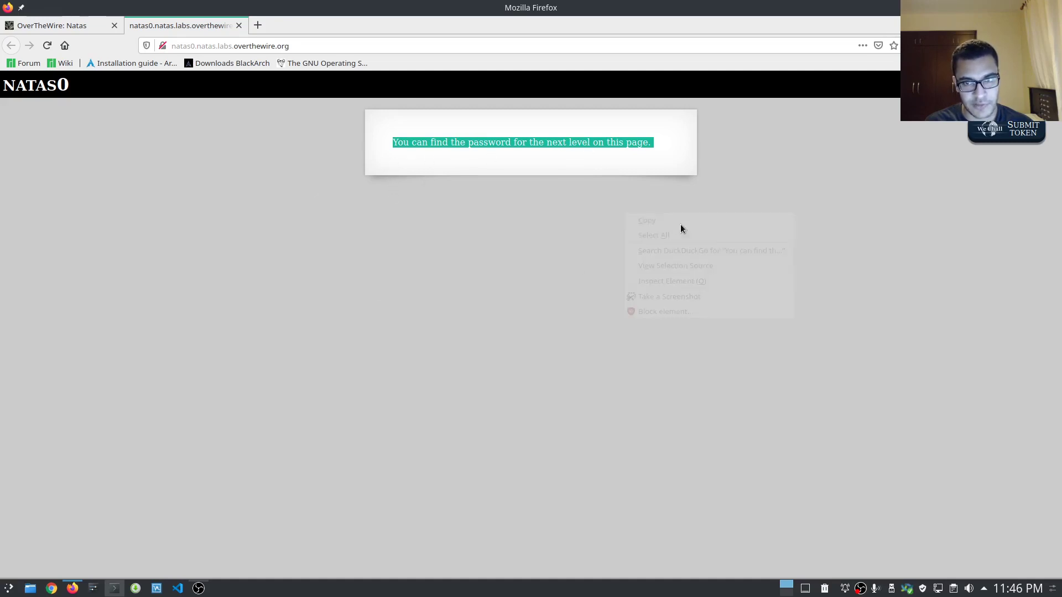
{"action": "left_click", "coordinate": [717, 289]}
{"action": "left_click", "coordinate": [575, 330]}
{"action": "right_click", "coordinate": [579, 330]}
{"action": "left_click", "coordinate": [644, 435]}
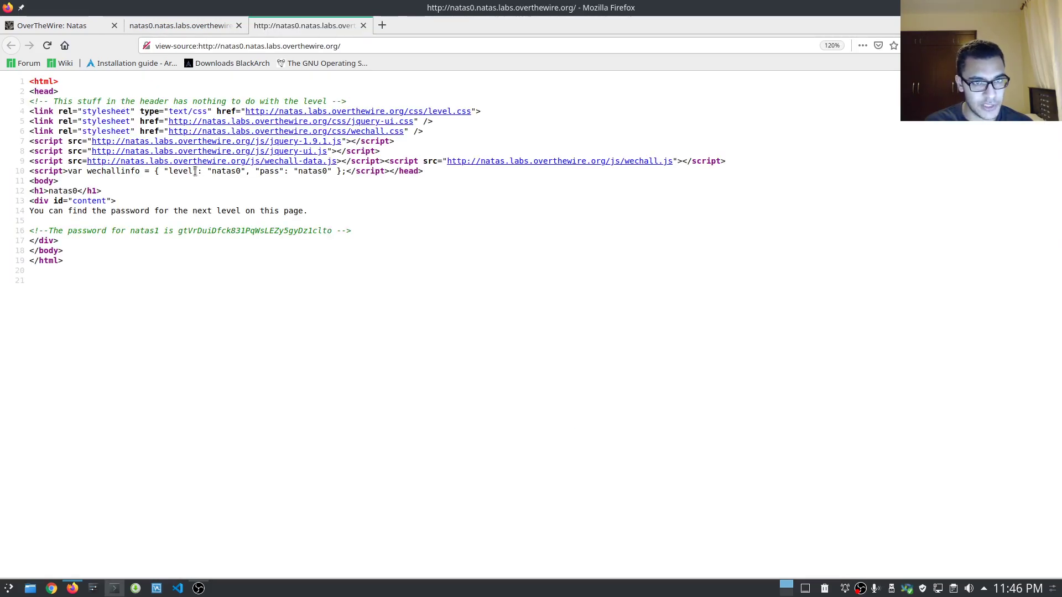
Examine the wechallinfo variable with its level and pass entries in the natas0 source
{"action": "left_click_drag", "start_coordinate": [72, 171], "coordinate": [131, 171]}
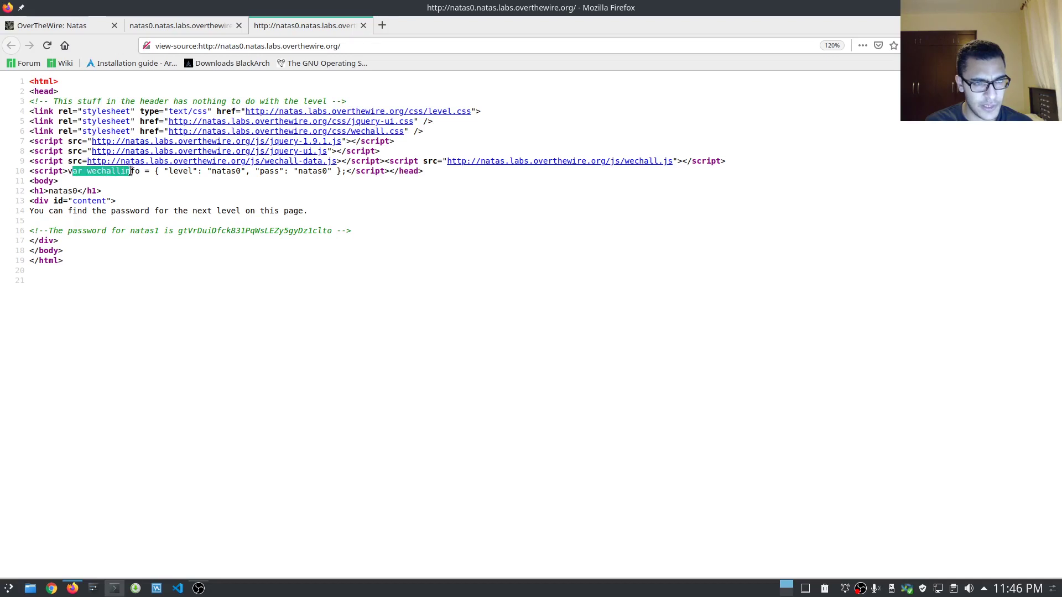
{"action": "left_click", "coordinate": [131, 171]}
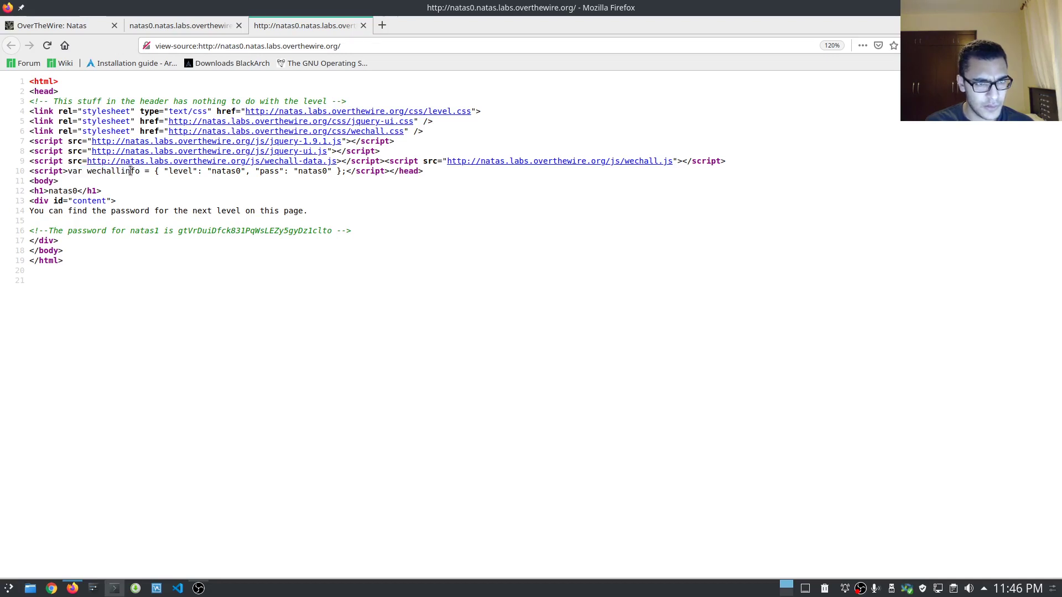
{"action": "double_click", "coordinate": [131, 171]}
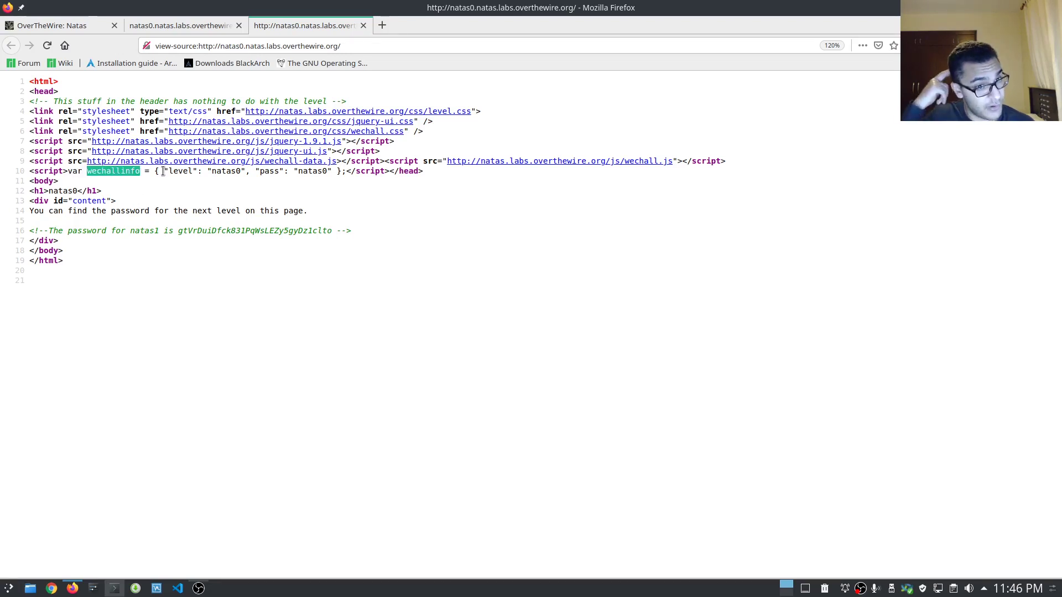
{"action": "double_click", "coordinate": [183, 171]}
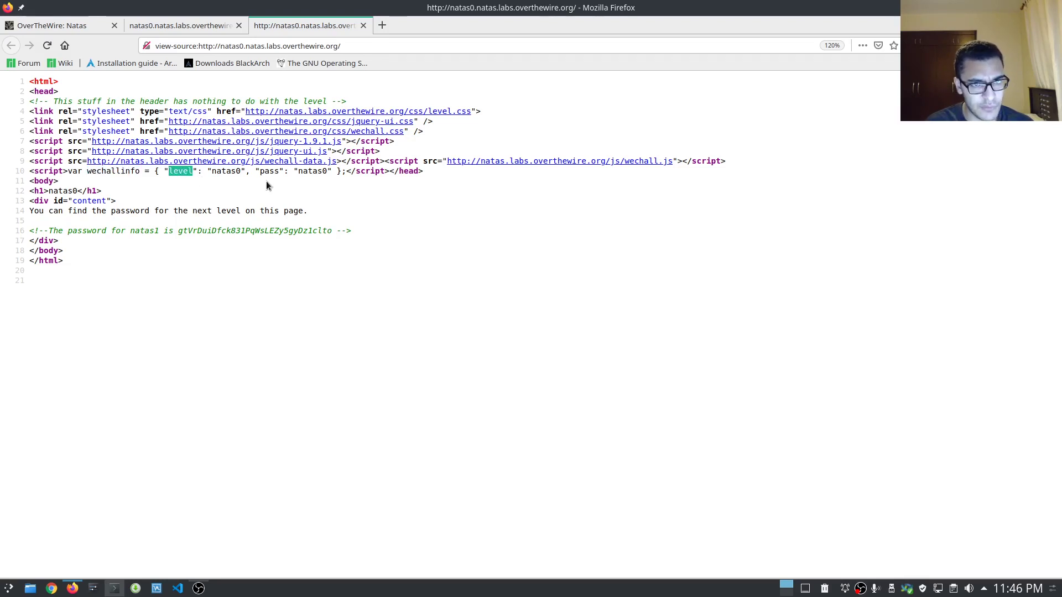
{"action": "double_click", "coordinate": [269, 171]}
{"action": "left_click", "coordinate": [444, 171]}
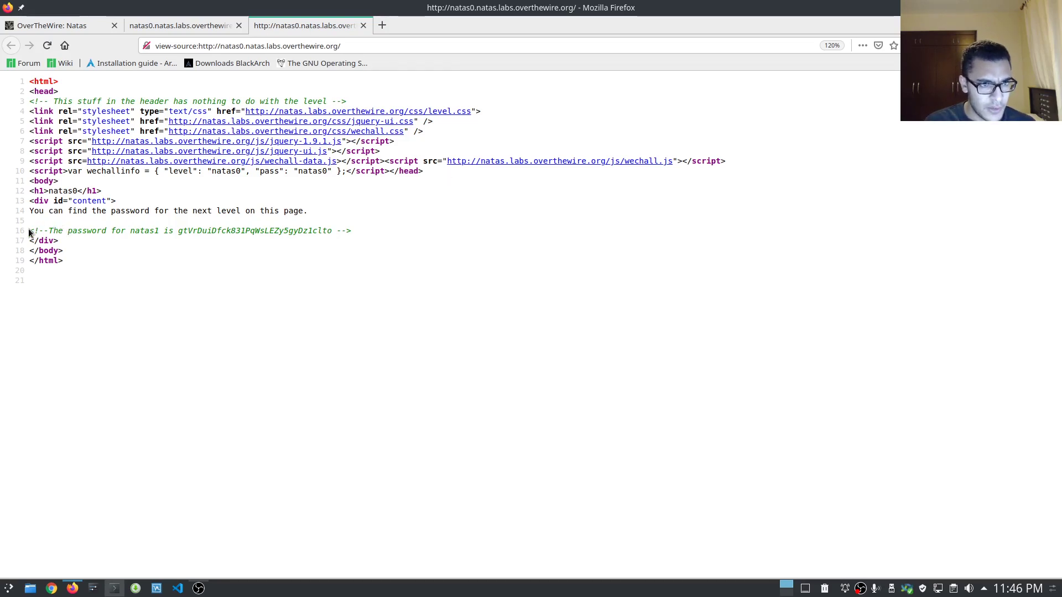
Copy the natas1 password from the HTML comment in the natas0 source
{"action": "double_click", "coordinate": [237, 230]}
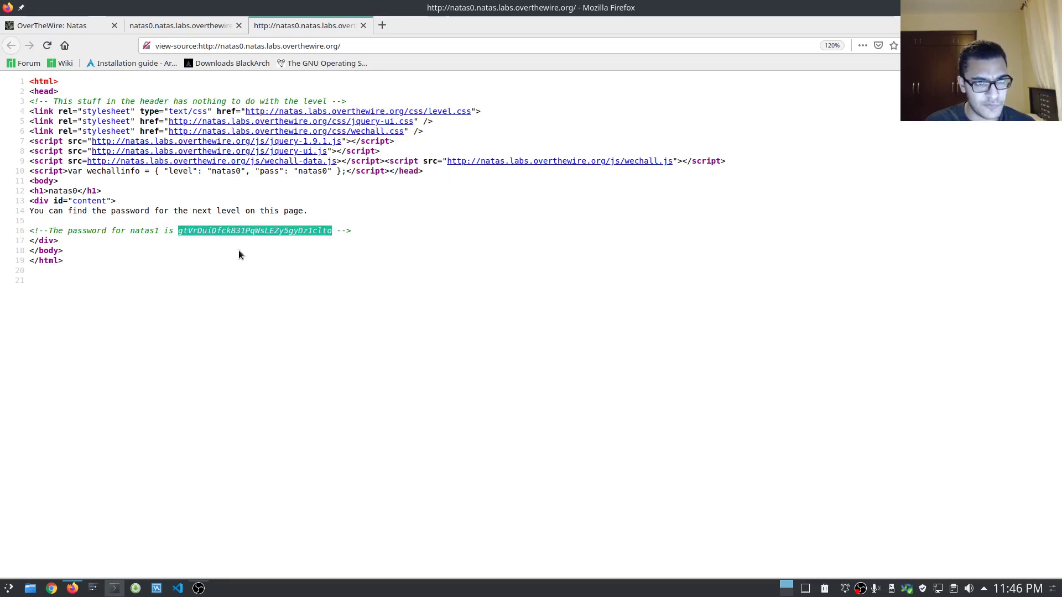
{"action": "right_click", "coordinate": [247, 231]}
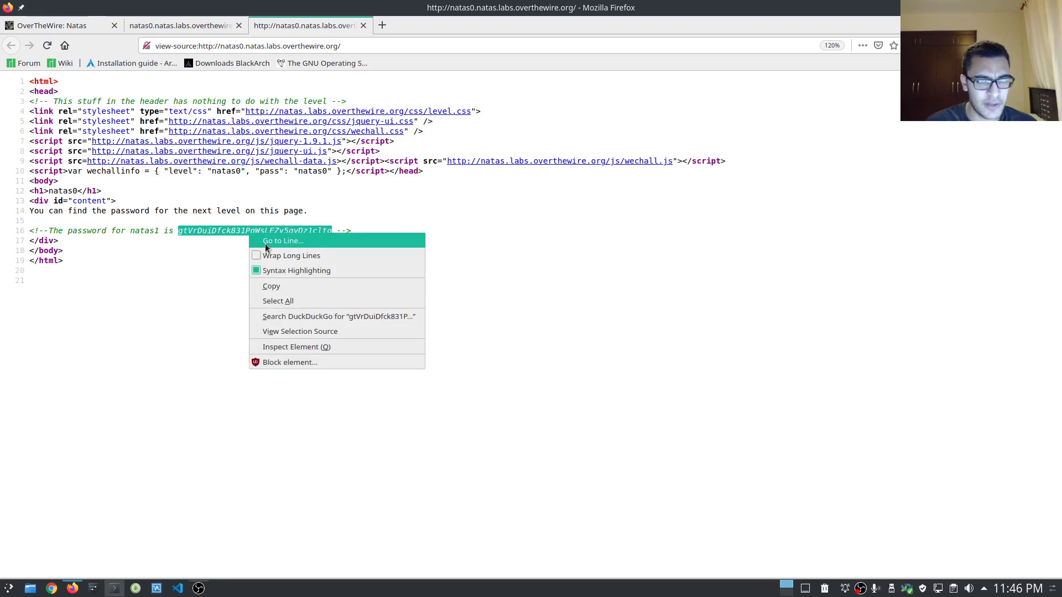
{"action": "left_click", "coordinate": [269, 286]}
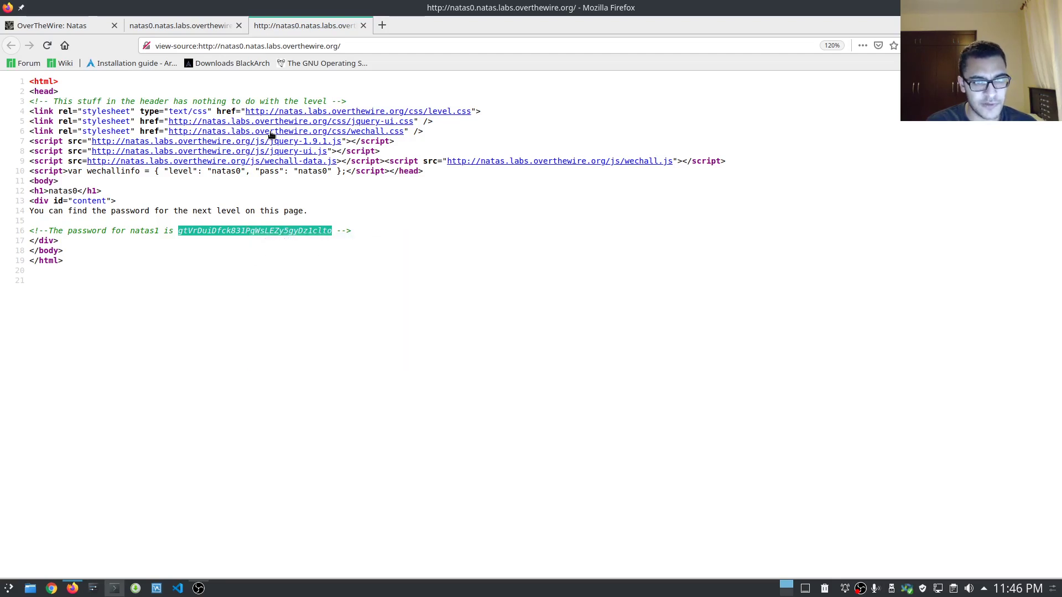
View the WeChall token submission page linked from the natas0 level and return to the level
{"action": "left_click", "coordinate": [210, 28]}
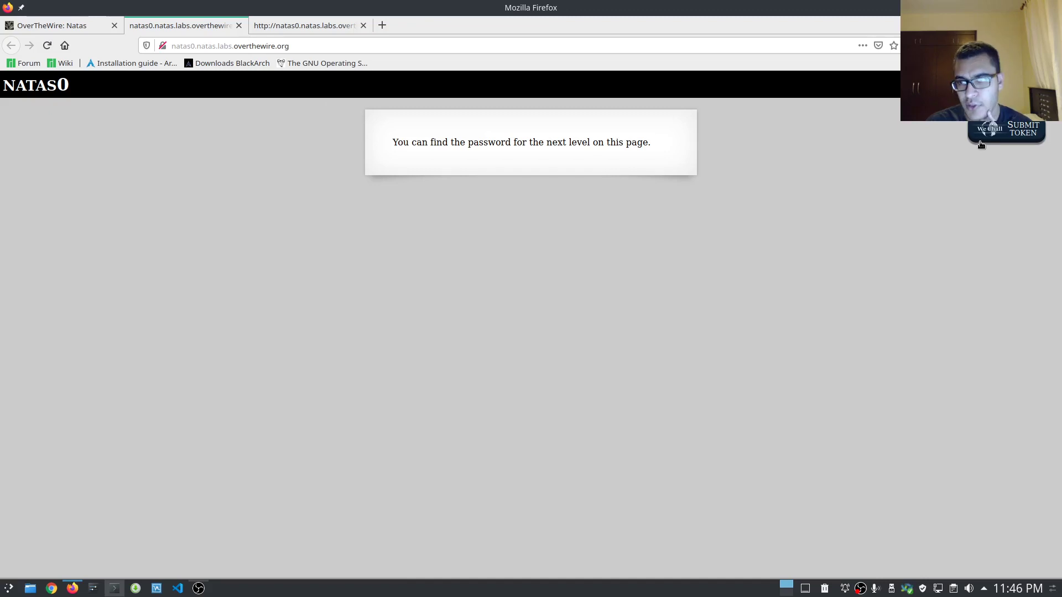
{"action": "left_click", "coordinate": [1011, 143]}
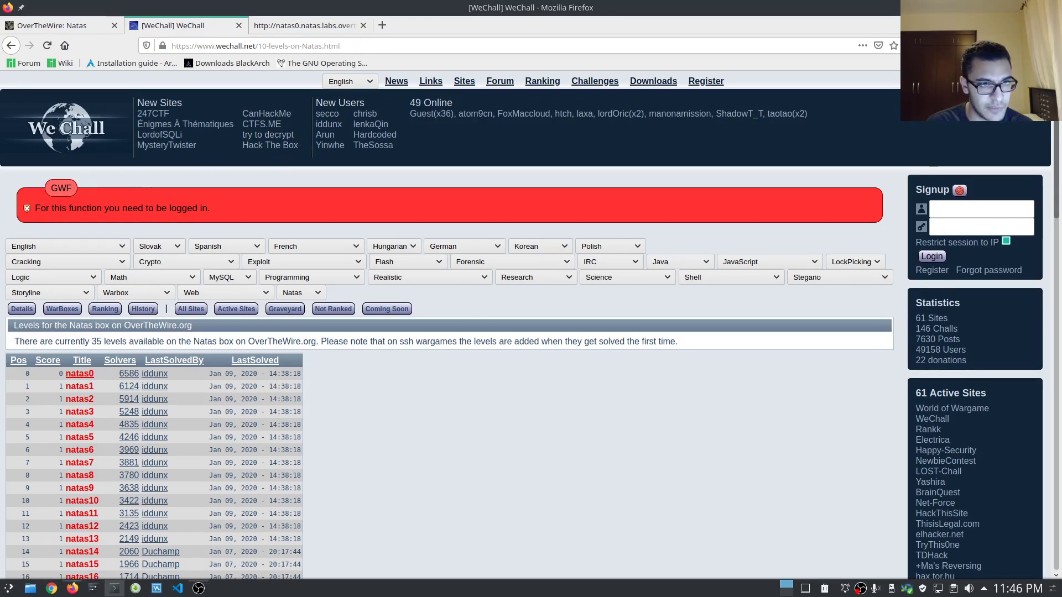
{"action": "left_click", "coordinate": [11, 45]}
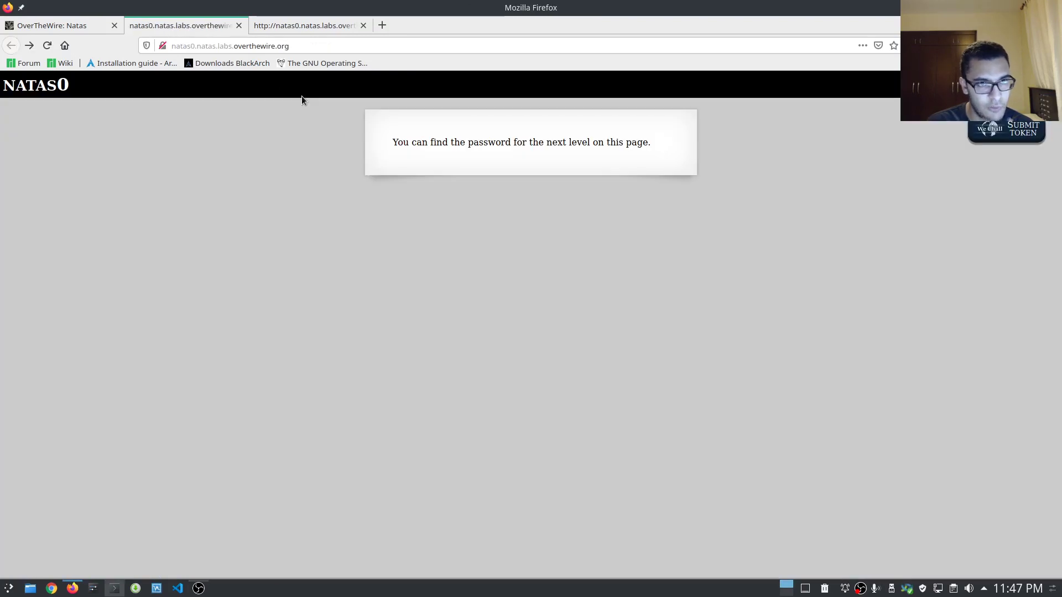
Change the level address to natas1.natas.labs.overthewire.org and load it
{"action": "left_click", "coordinate": [195, 46]}
{"action": "key", "text": "BackSpace"}
{"action": "type", "text": "1"}
{"action": "key", "text": "Return"}
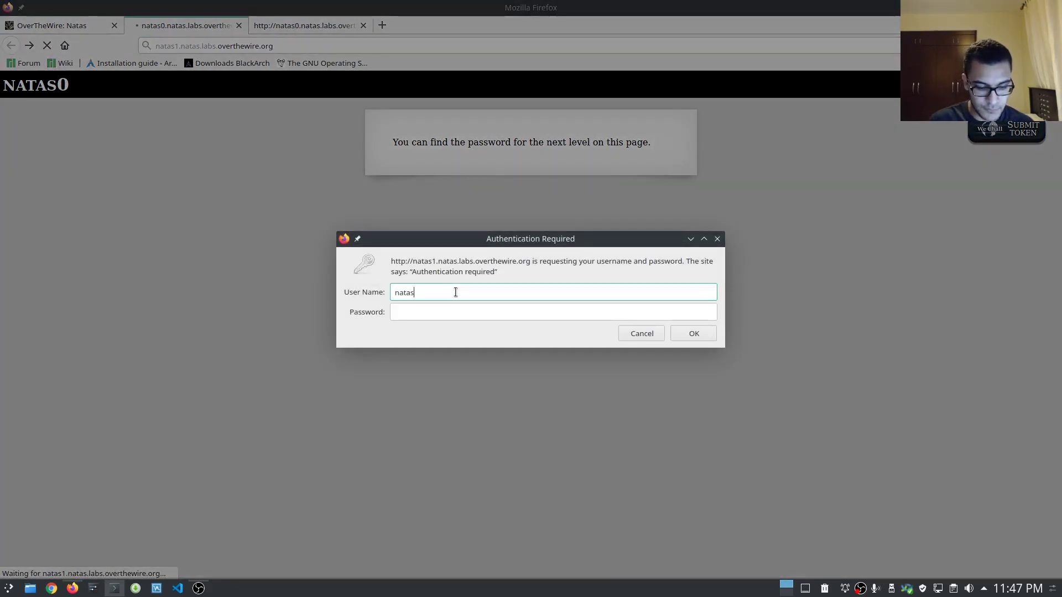
Sign in with username natas1 and the copied level password
{"action": "key", "text": "Tab"}
{"action": "key", "text": "ctrl+v"}
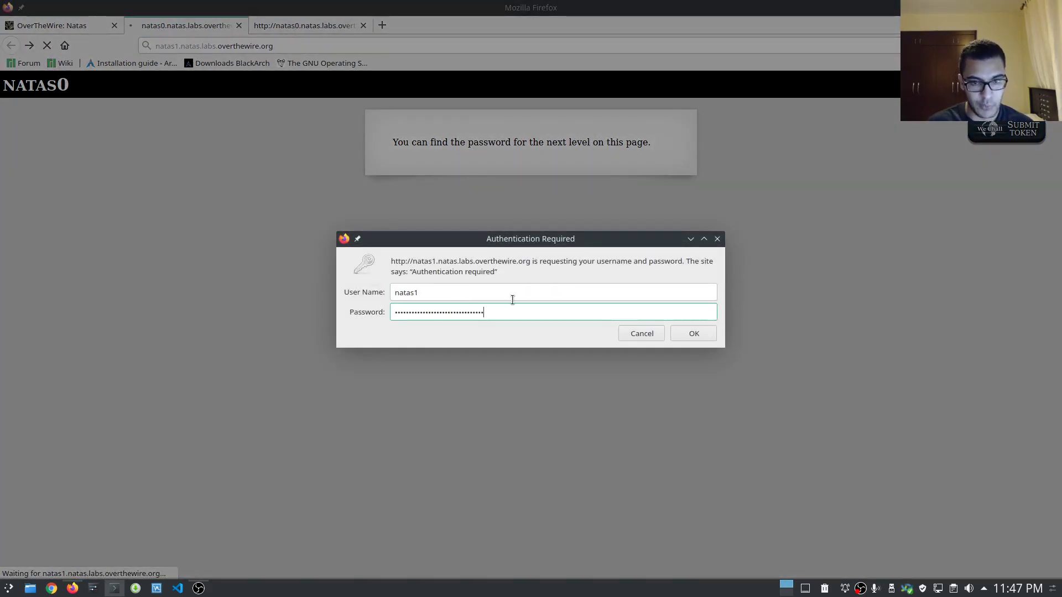
{"action": "left_click", "coordinate": [693, 332]}
{"action": "left_click", "coordinate": [224, 168]}
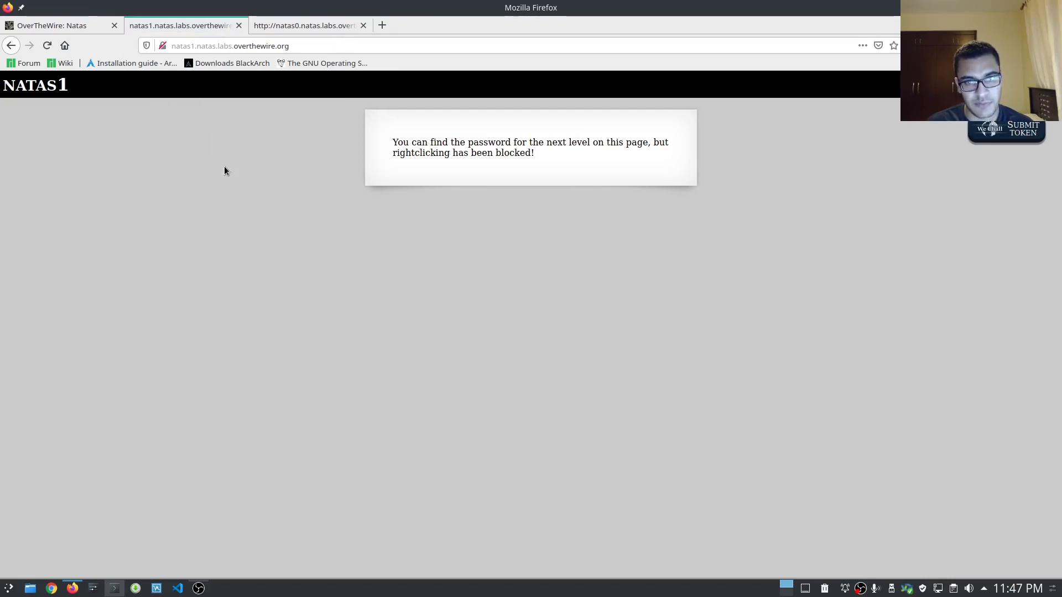
Test whether the context menu is blocked across the natas1 page, dismissing any alerts
{"action": "right_click", "coordinate": [224, 169]}
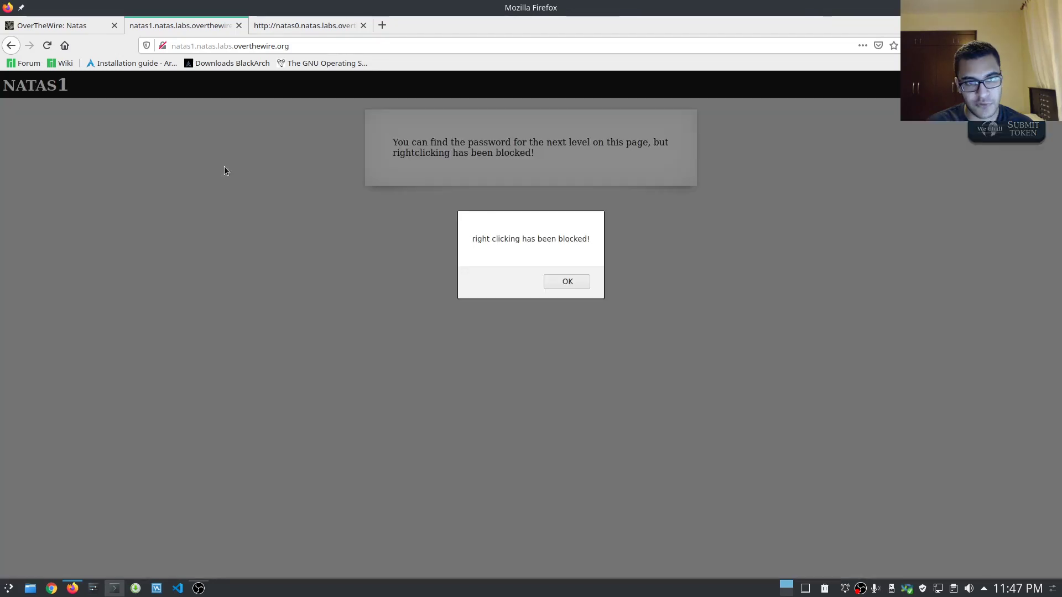
{"action": "left_click", "coordinate": [561, 282]}
{"action": "right_click", "coordinate": [508, 279]}
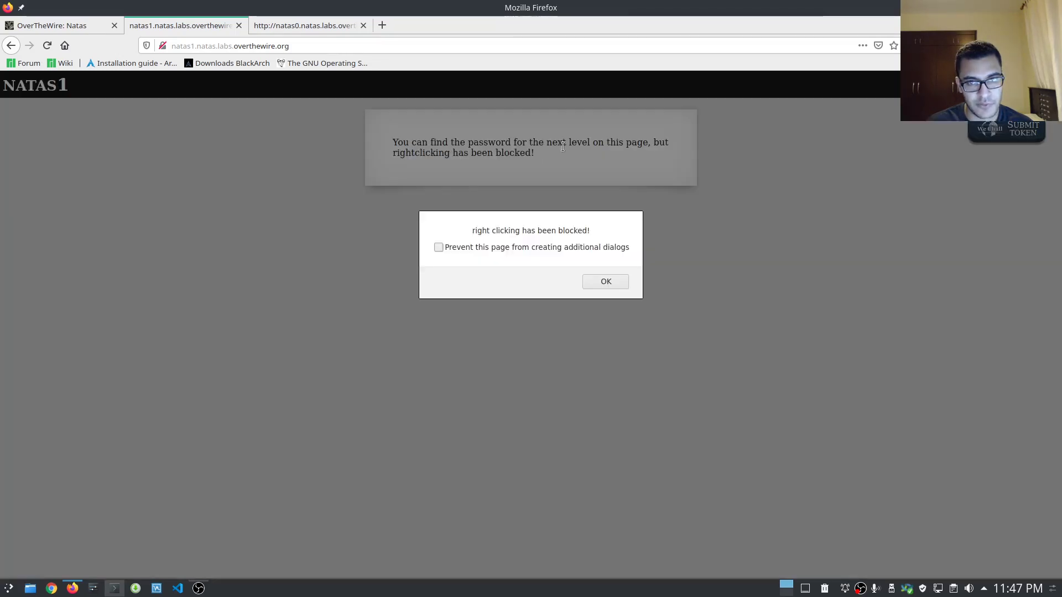
{"action": "left_click", "coordinate": [608, 283]}
{"action": "right_click", "coordinate": [606, 281]}
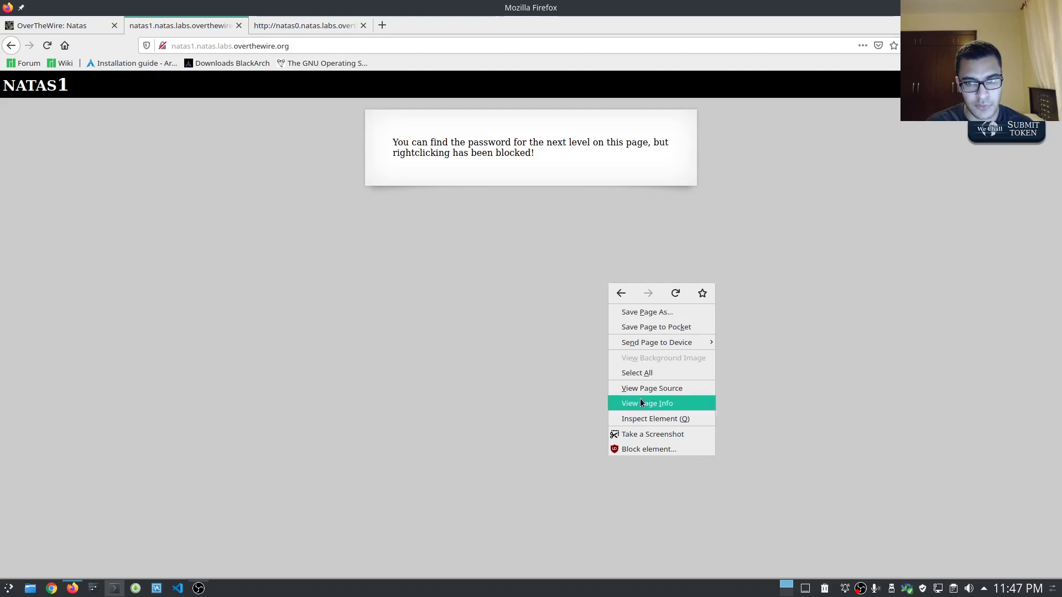
{"action": "right_click", "coordinate": [451, 443]}
{"action": "left_click", "coordinate": [375, 307]}
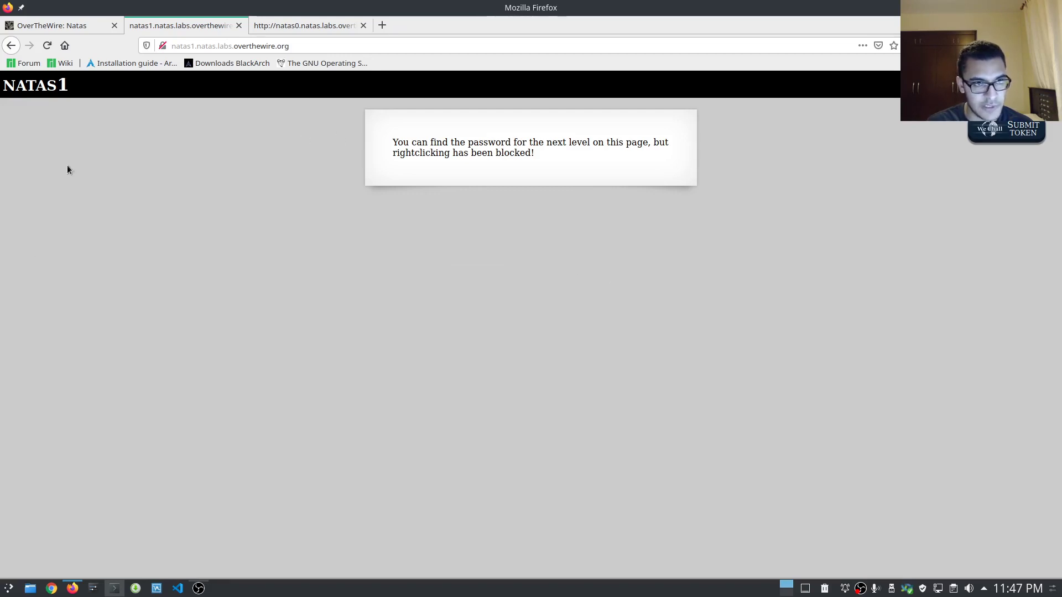
{"action": "right_click", "coordinate": [204, 176]}
{"action": "left_click", "coordinate": [583, 287]}
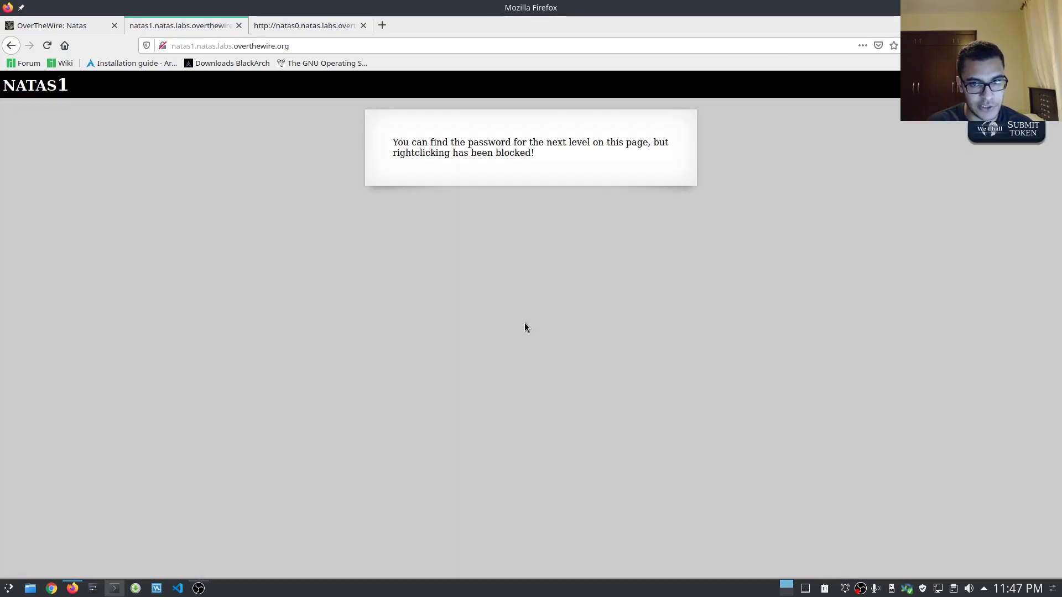
Open the source of the natas1 page and copy the natas2 password from its HTML comment
{"action": "right_click", "coordinate": [509, 313]}
{"action": "left_click", "coordinate": [545, 443]}
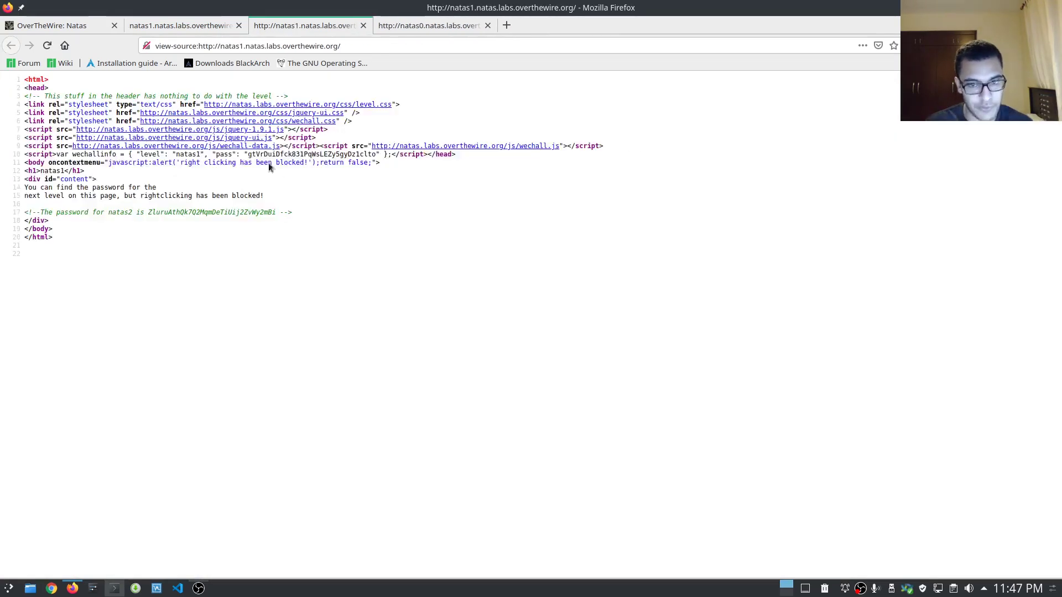
{"action": "double_click", "coordinate": [239, 212]}
{"action": "right_click", "coordinate": [240, 213]}
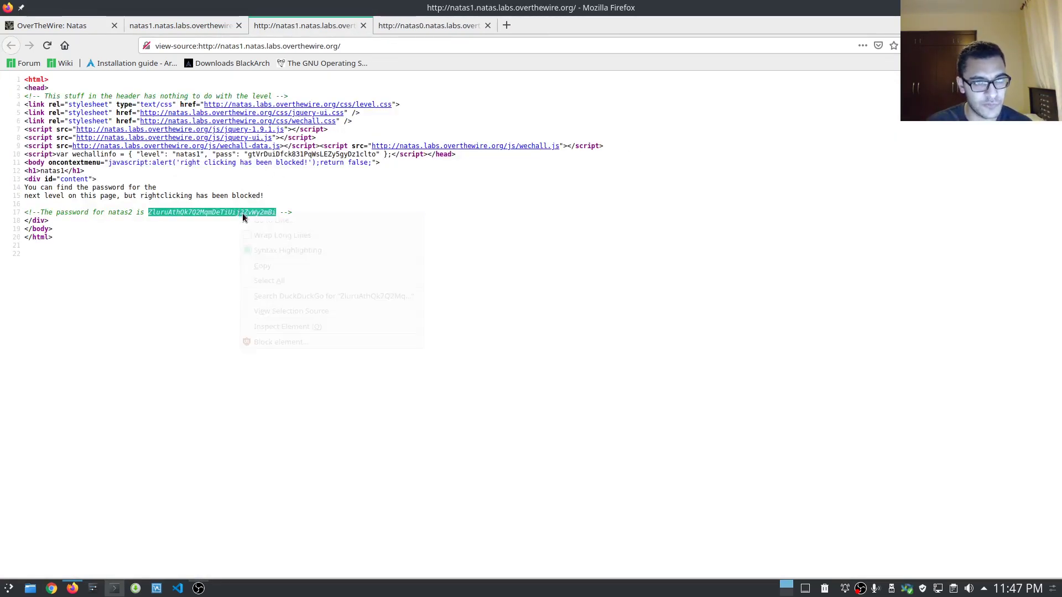
{"action": "left_click", "coordinate": [262, 265]}
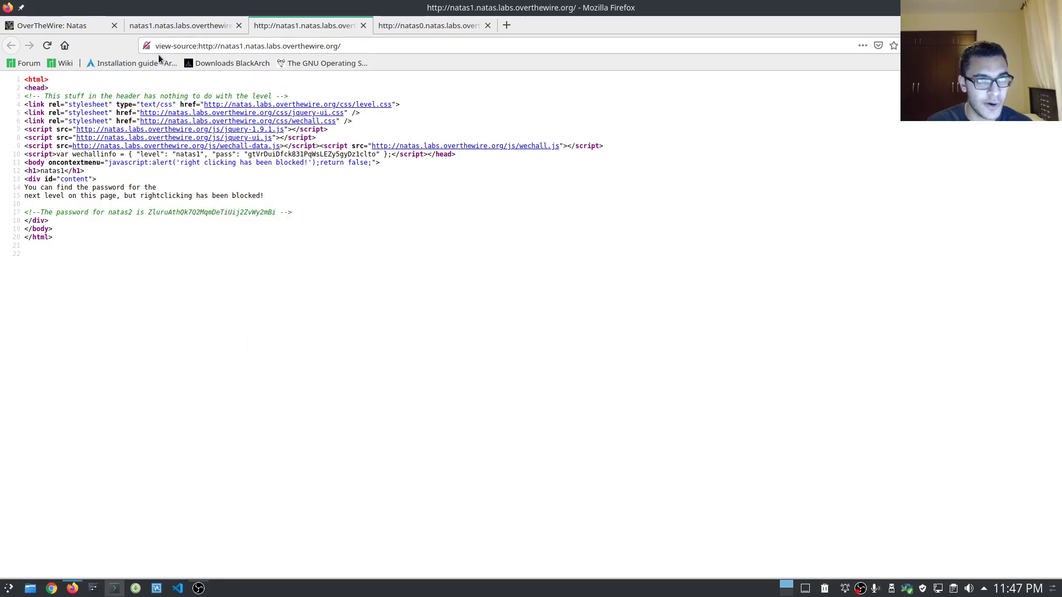
Change the level page's address to natas2.natas.labs.overthewire.org and load it
{"action": "left_click", "coordinate": [176, 26]}
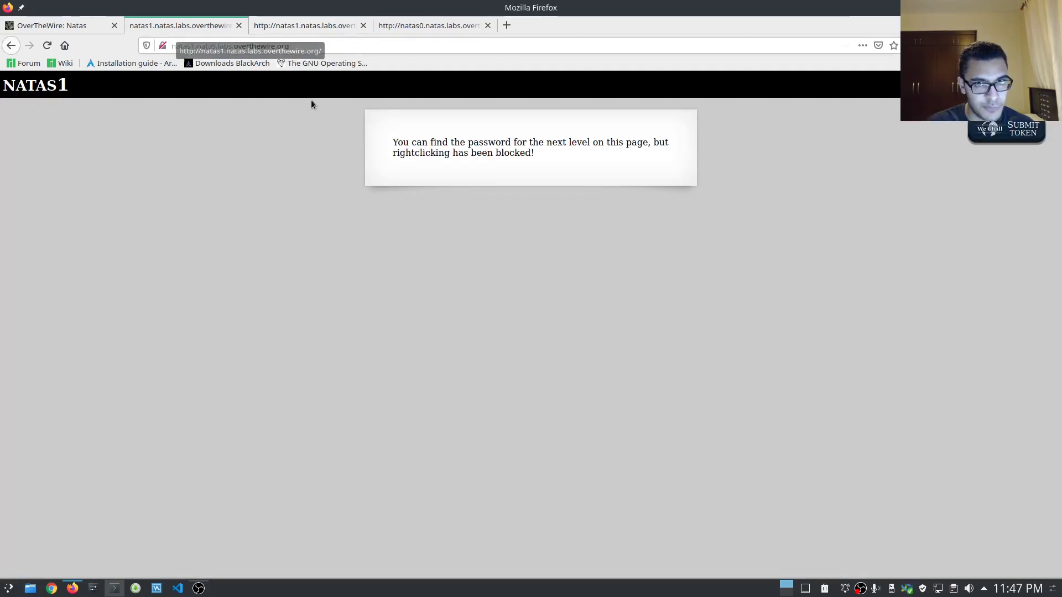
{"action": "left_click", "coordinate": [322, 24]}
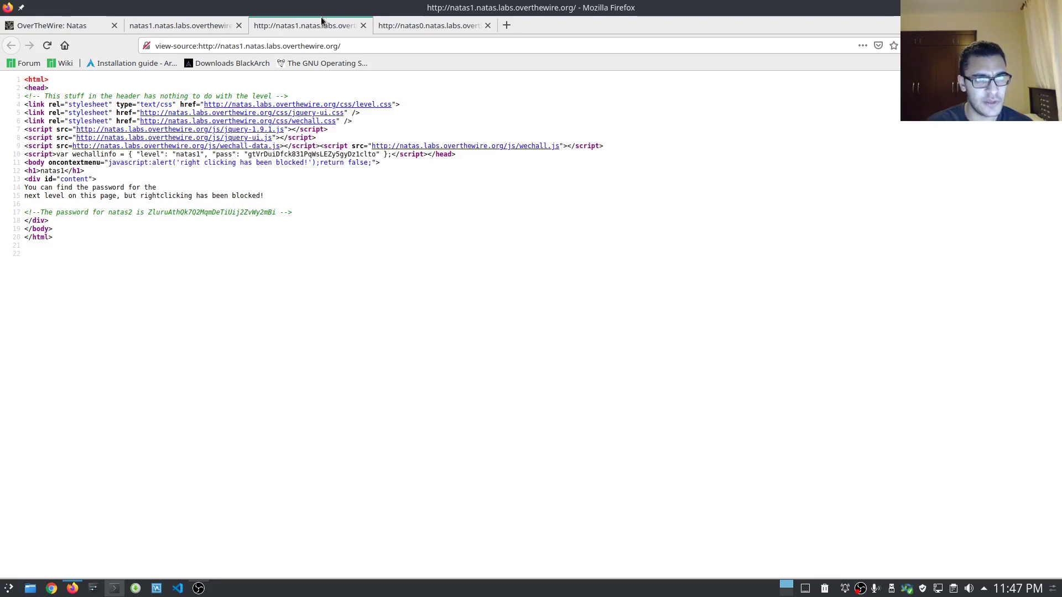
{"action": "left_click", "coordinate": [202, 26]}
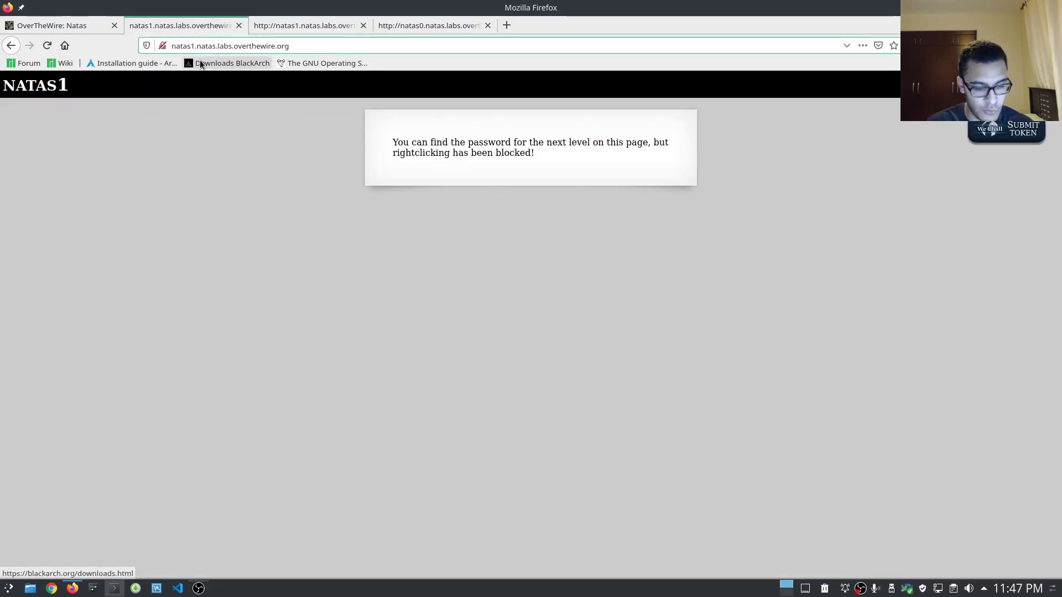
{"action": "key", "text": "BackSpace"}
{"action": "type", "text": "2"}
{"action": "key", "text": "Return"}
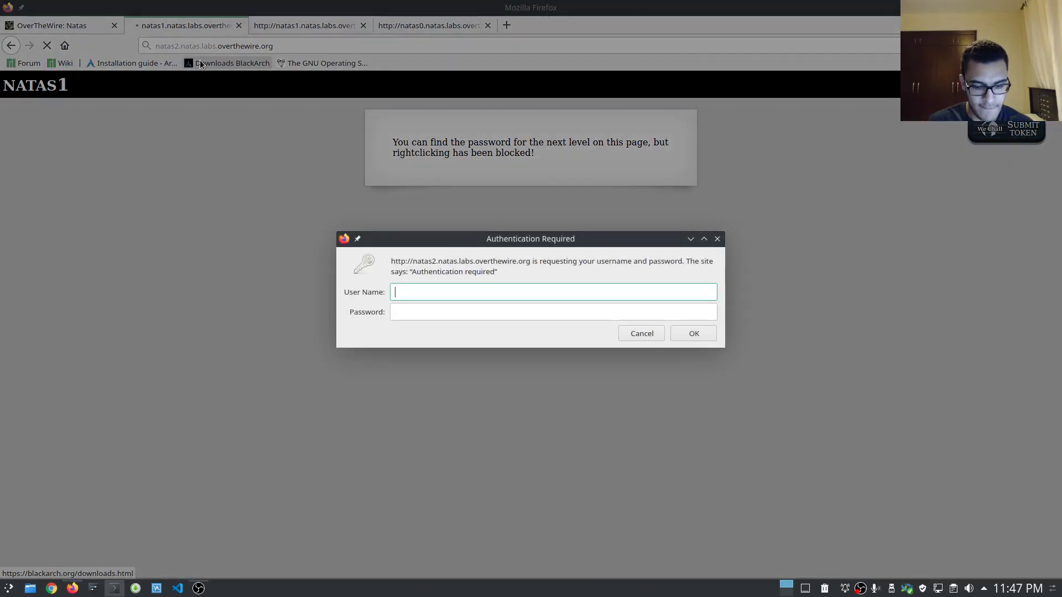
Sign in with username natas2 and the copied level password, declining to save the login
{"action": "type", "text": "natas2"}
{"action": "key", "text": "Tab"}
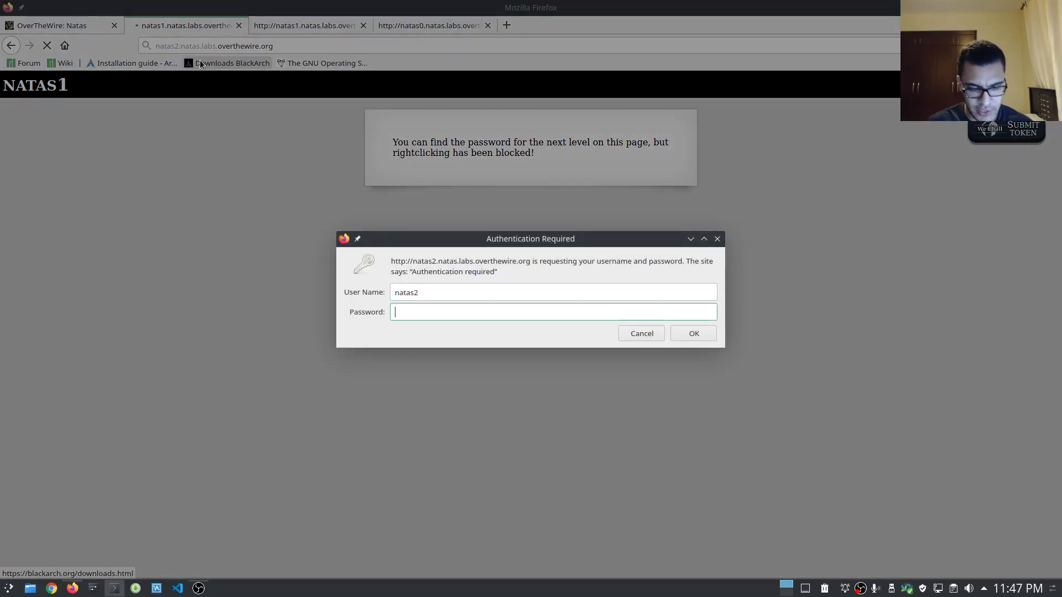
{"action": "key", "text": "ctrl+v"}
{"action": "left_click", "coordinate": [694, 334]}
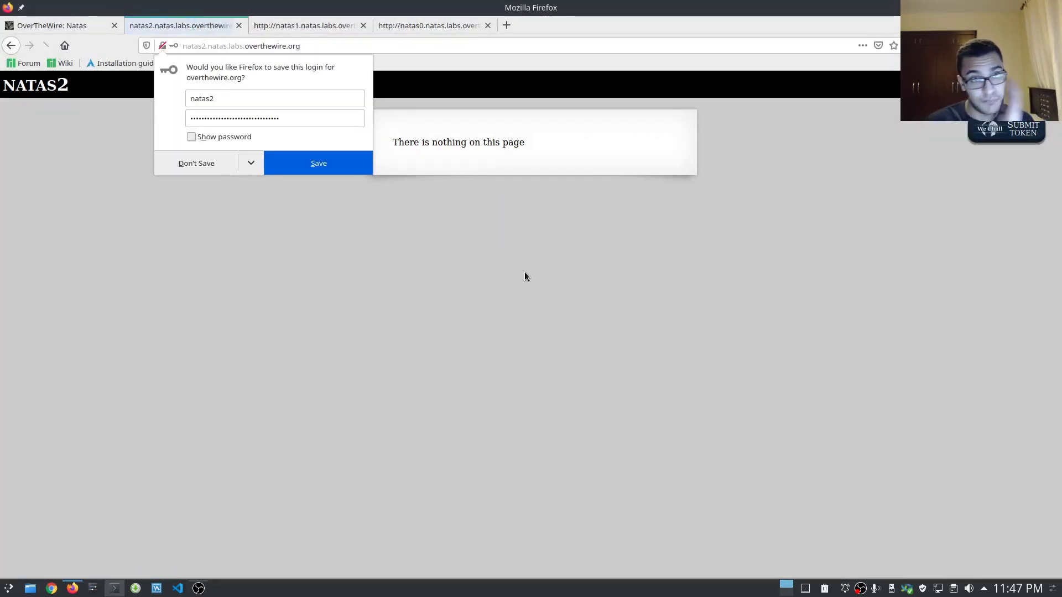
{"action": "left_click", "coordinate": [205, 173]}
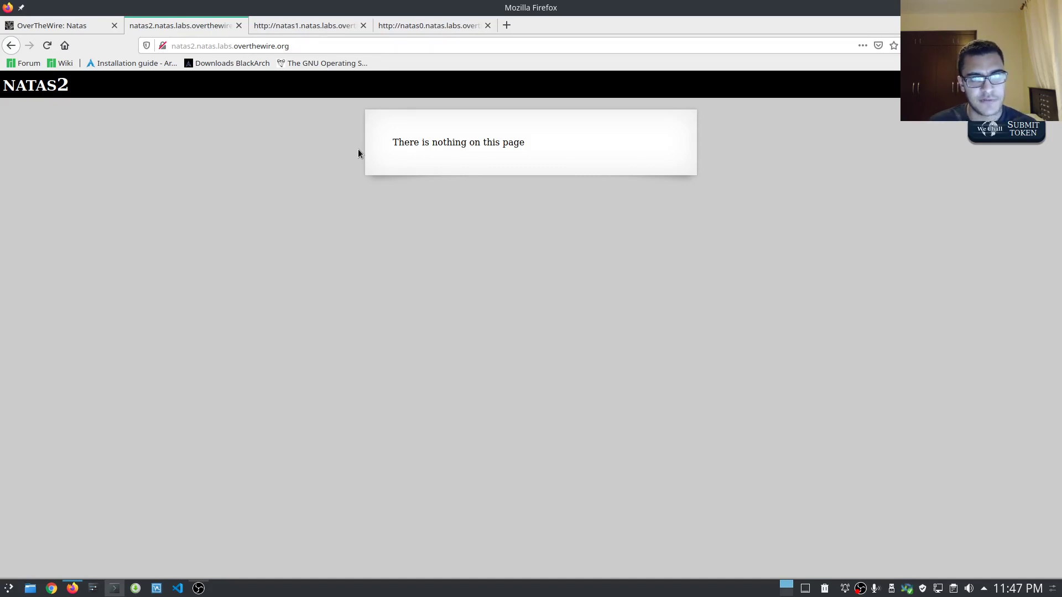
Open the natas2 page source and examine its header comment and image reference against the rendered page
{"action": "right_click", "coordinate": [374, 220]}
{"action": "left_click", "coordinate": [446, 323]}
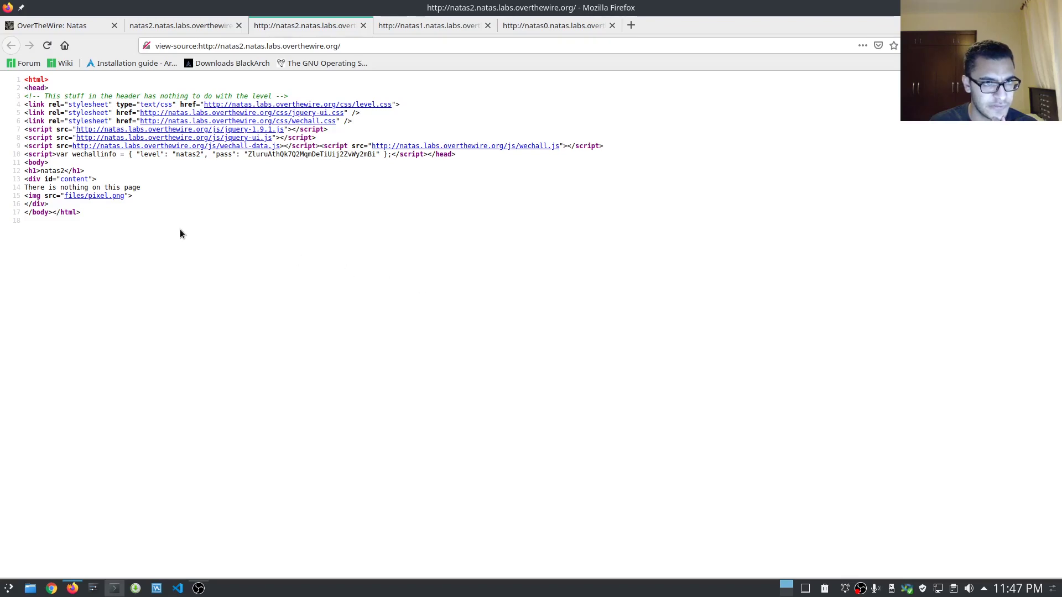
{"action": "left_click_drag", "start_coordinate": [36, 100], "coordinate": [403, 101]}
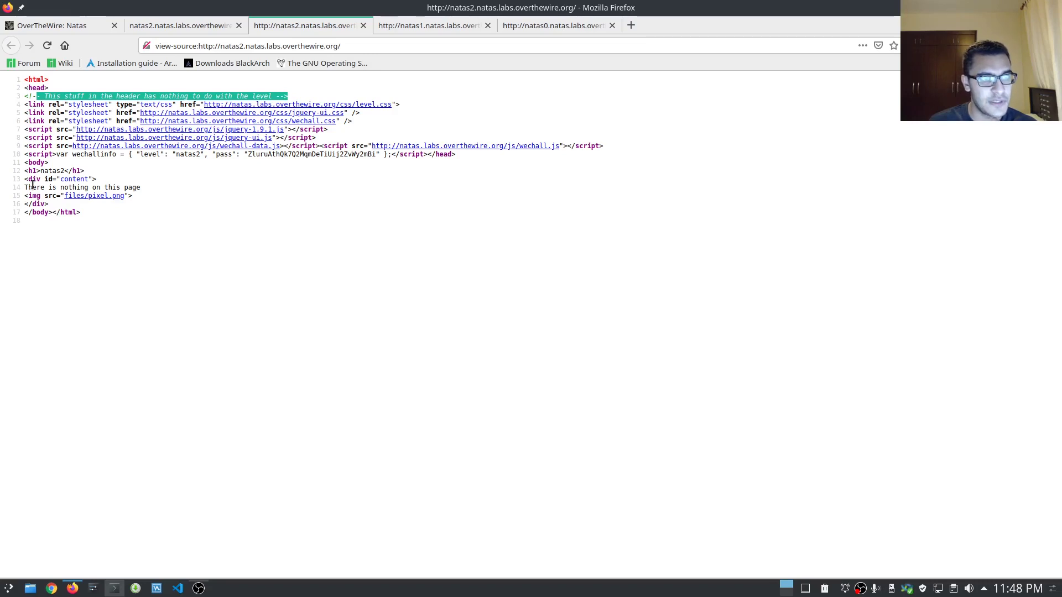
{"action": "left_click_drag", "start_coordinate": [27, 187], "coordinate": [188, 195]}
{"action": "left_click", "coordinate": [182, 197]}
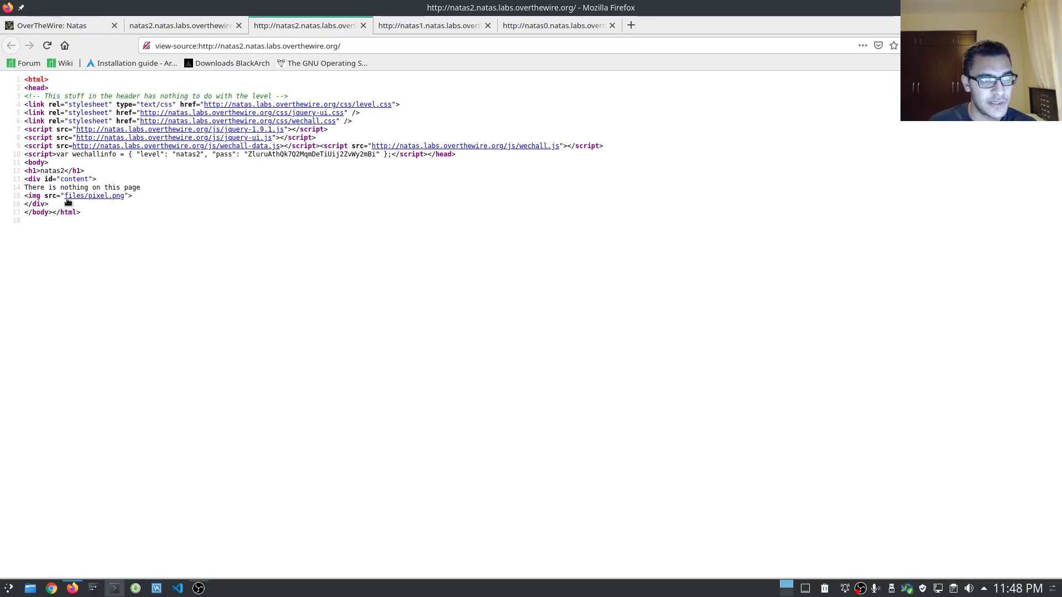
{"action": "left_click", "coordinate": [243, 27]}
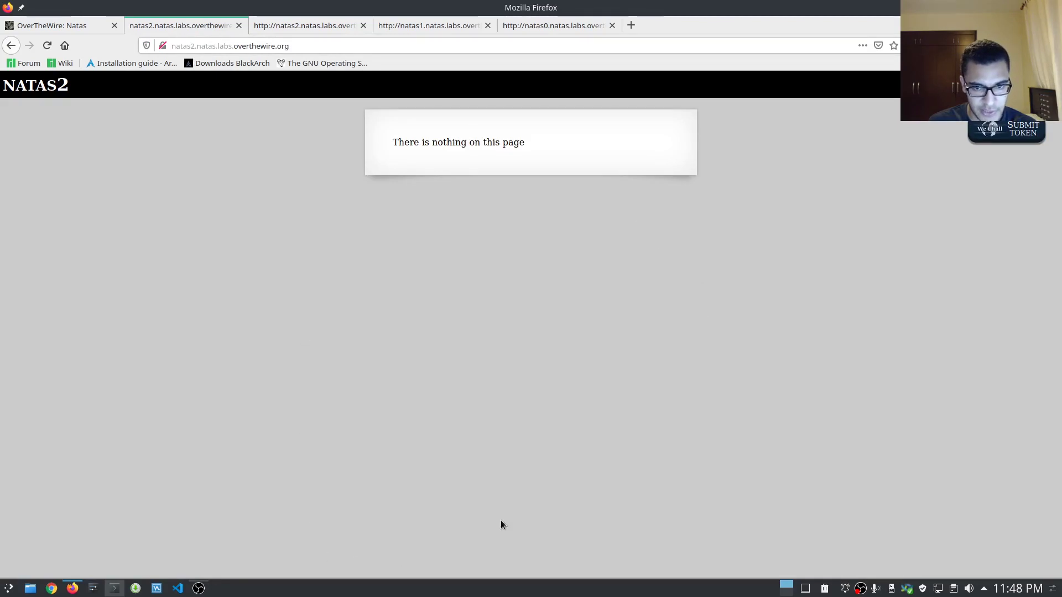
{"action": "left_click", "coordinate": [290, 32]}
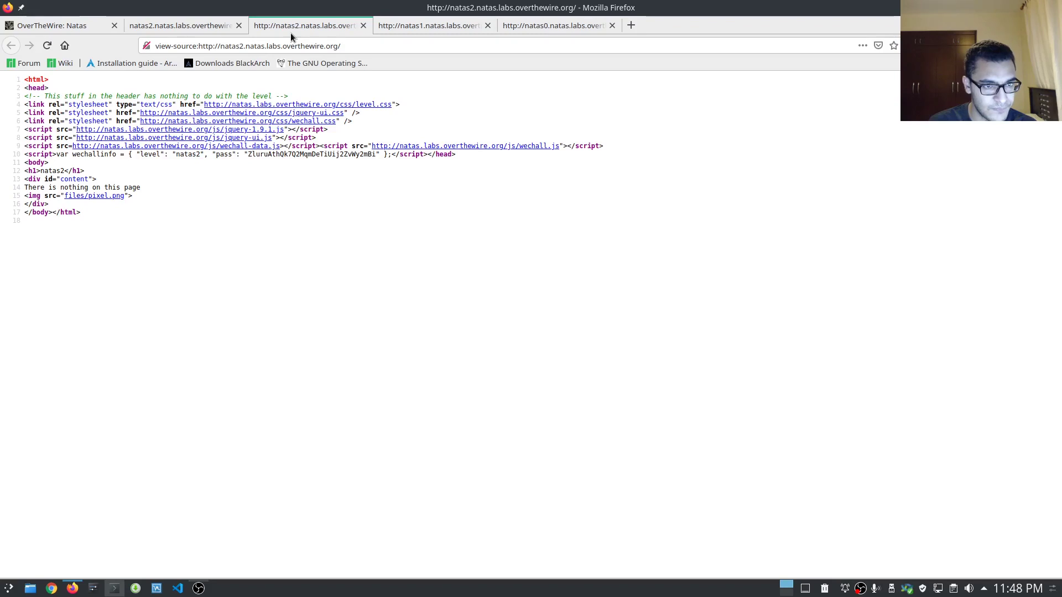
Follow the files/pixel.png link from the source and compare the image with the natas2 page
{"action": "left_click", "coordinate": [102, 200]}
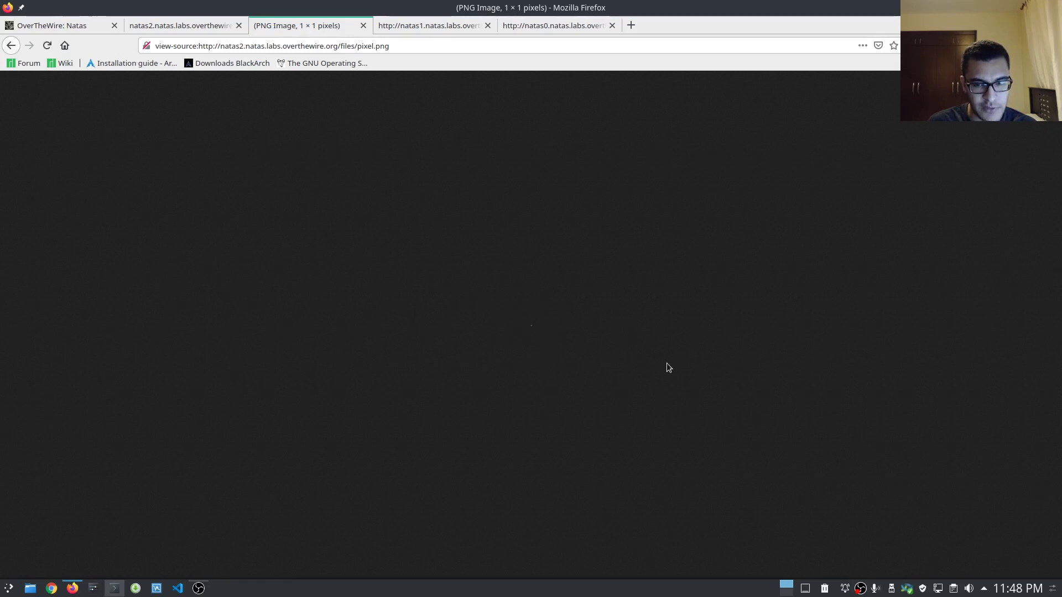
{"action": "key", "text": "ctrl+Page_Up"}
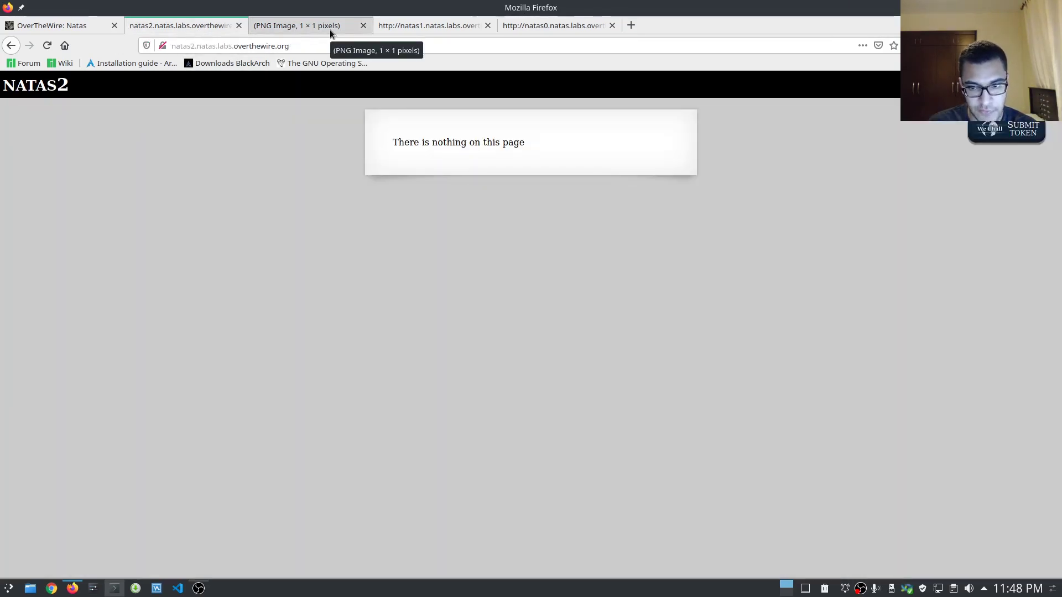
{"action": "left_click", "coordinate": [329, 29]}
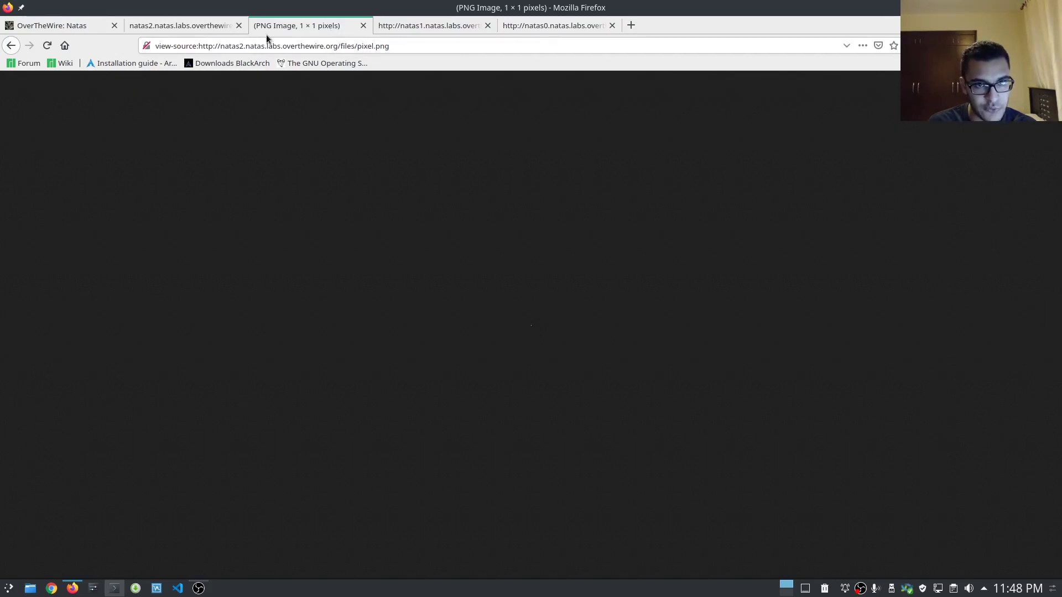
{"action": "left_click", "coordinate": [189, 28]}
{"action": "left_click", "coordinate": [285, 28]}
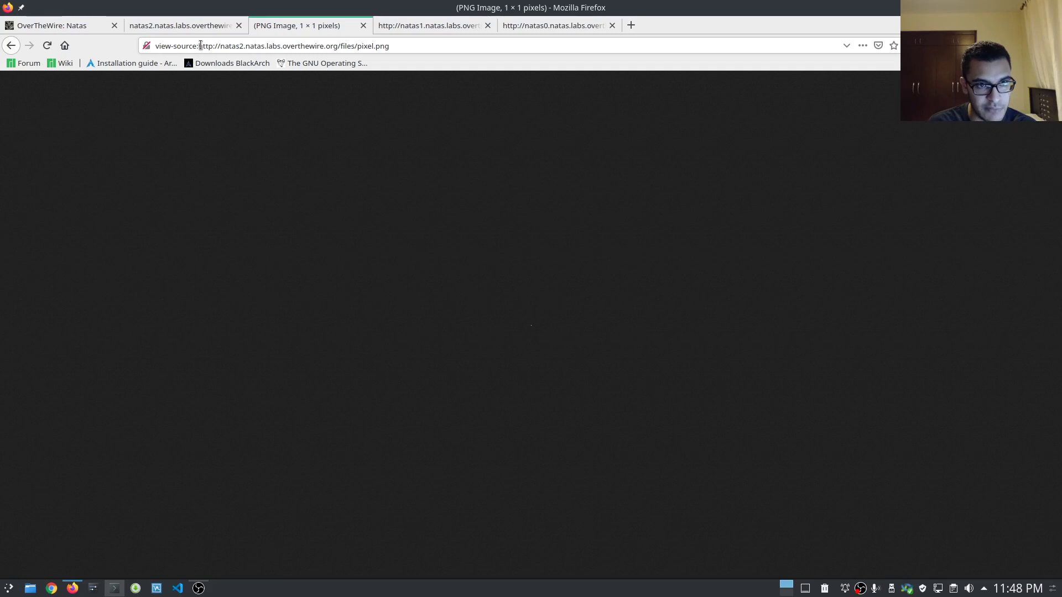
Remove the view-source prefix from the pixel.png address and load the image directly
{"action": "left_click_drag", "start_coordinate": [198, 45], "coordinate": [123, 45]}
{"action": "key", "text": "BackSpace"}
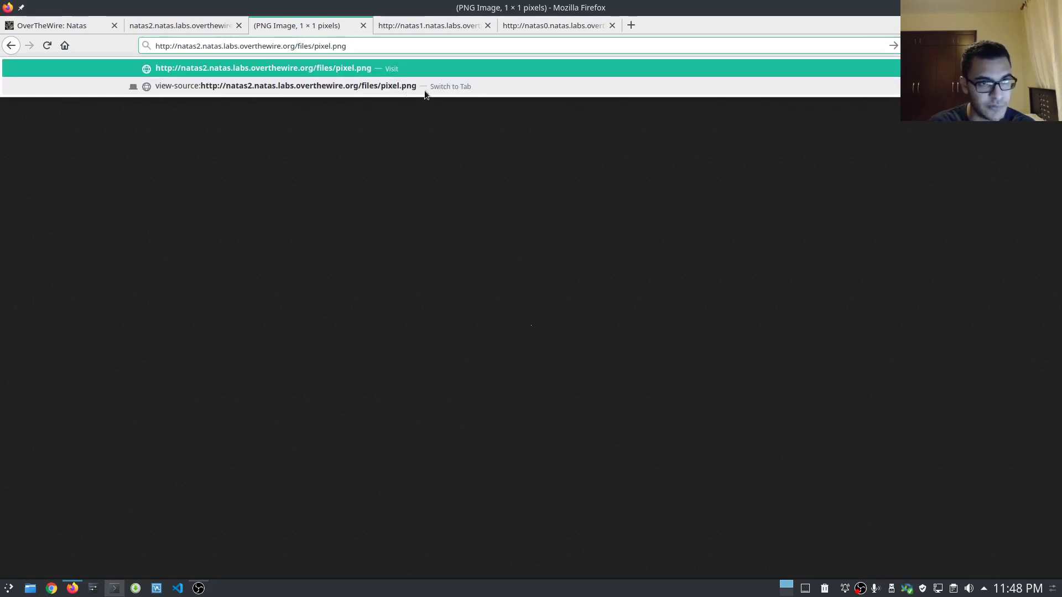
{"action": "key", "text": "BackSpace"}
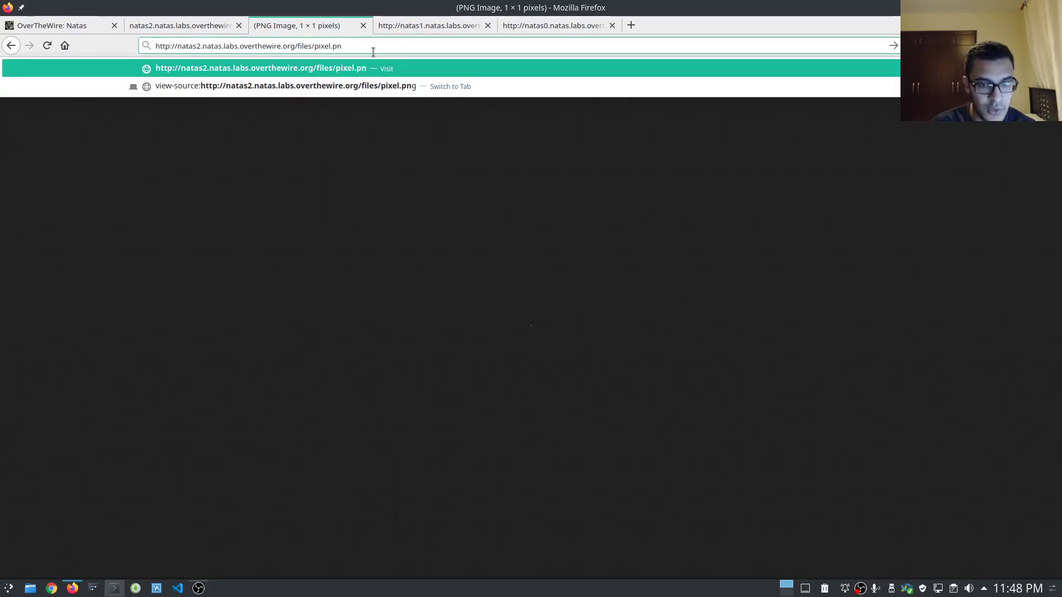
{"action": "key", "text": "Return"}
Cut the file name off the image address and load the natas2.natas.labs.overthewire.org/files/ directory
{"action": "left_click", "coordinate": [374, 52]}
{"action": "key", "text": "BackSpace"}
{"action": "key", "text": "BackSpace"}
{"action": "key", "text": "BackSpace"}
{"action": "key", "text": "BackSpace"}
{"action": "key", "text": "BackSpace"}
{"action": "key", "text": "BackSpace"}
{"action": "key", "text": "BackSpace"}
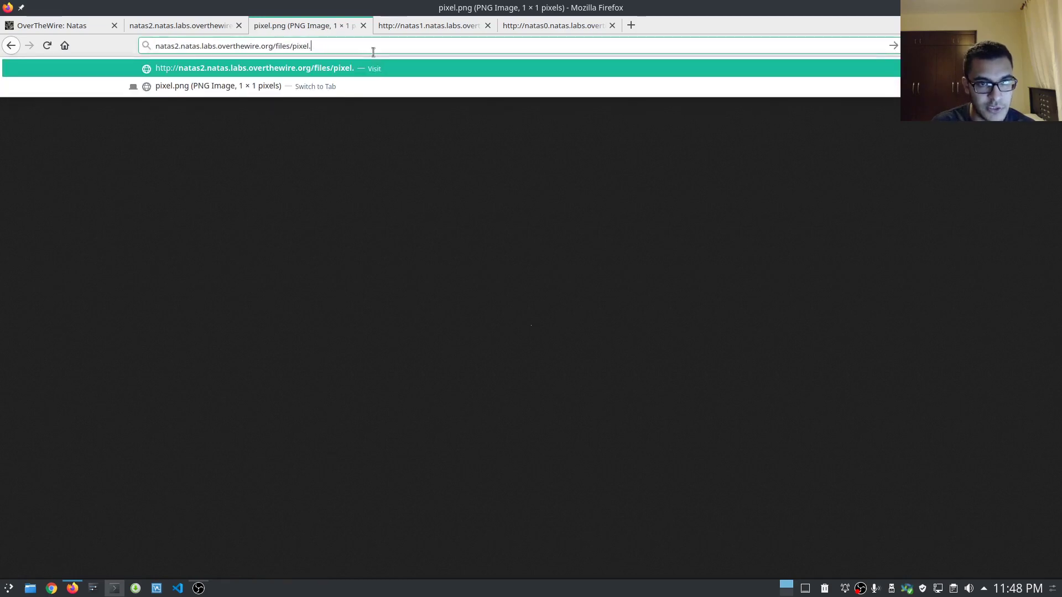
{"action": "key", "text": "BackSpace"}
{"action": "key", "text": "BackSpace"}
{"action": "key", "text": "Return"}
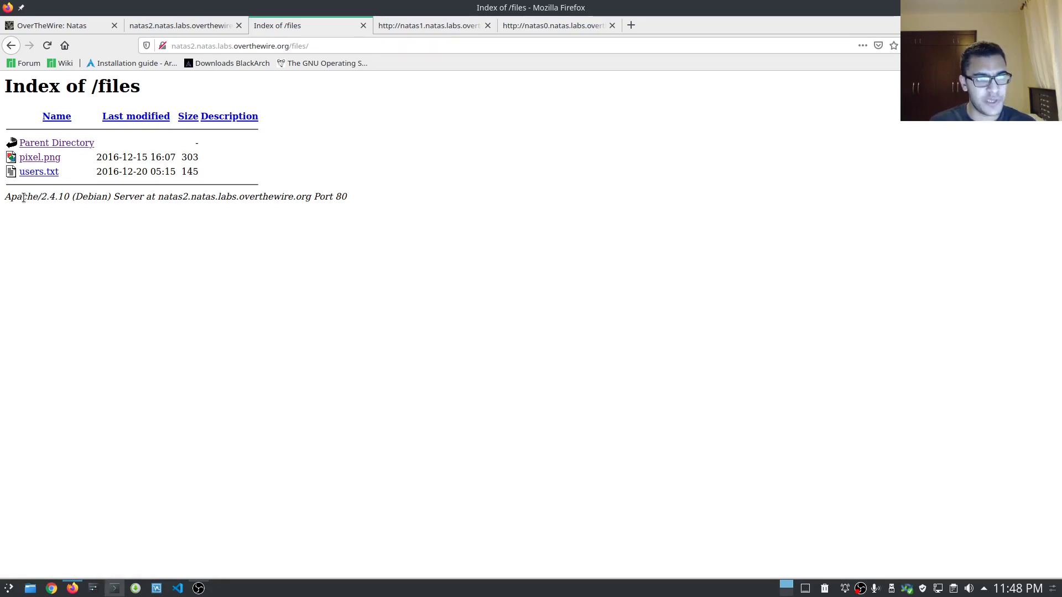
Inspect the server line under the file listing, visit the parent directory and return to the listing
{"action": "left_click_drag", "start_coordinate": [6, 196], "coordinate": [125, 196]}
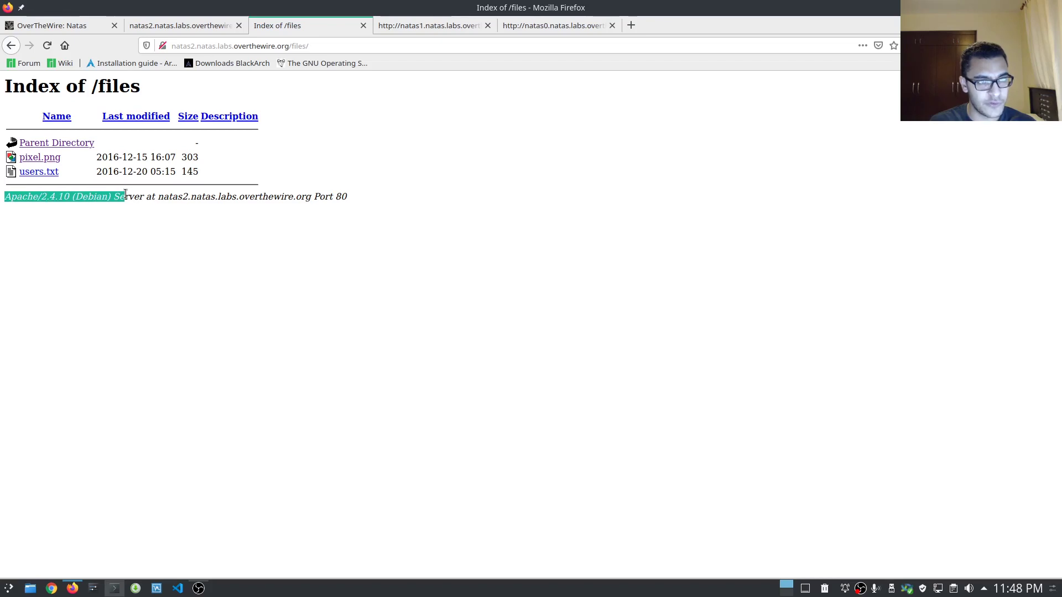
{"action": "left_click", "coordinate": [578, 189]}
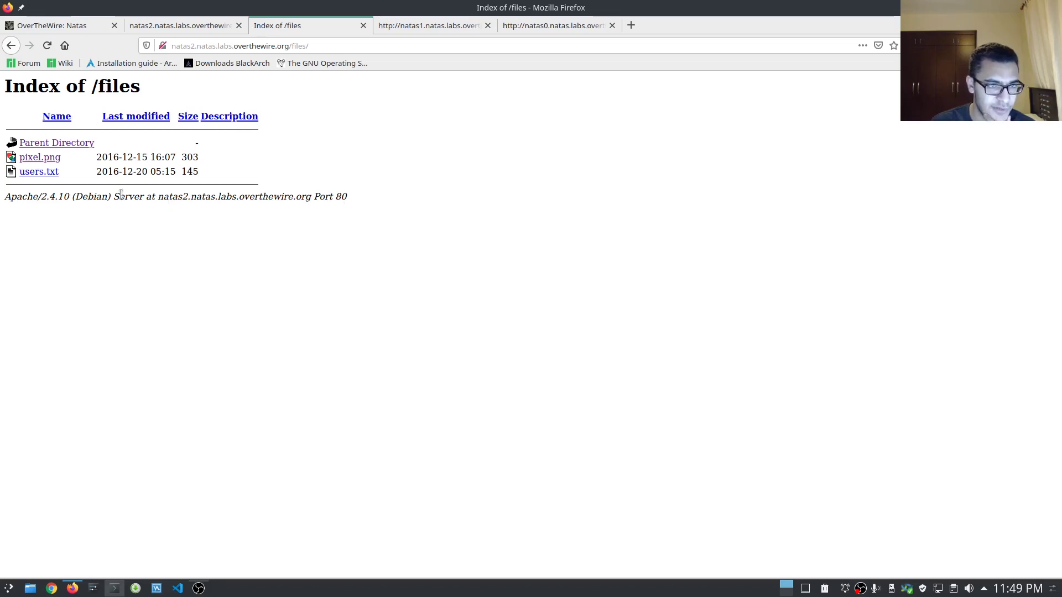
{"action": "left_click", "coordinate": [73, 147]}
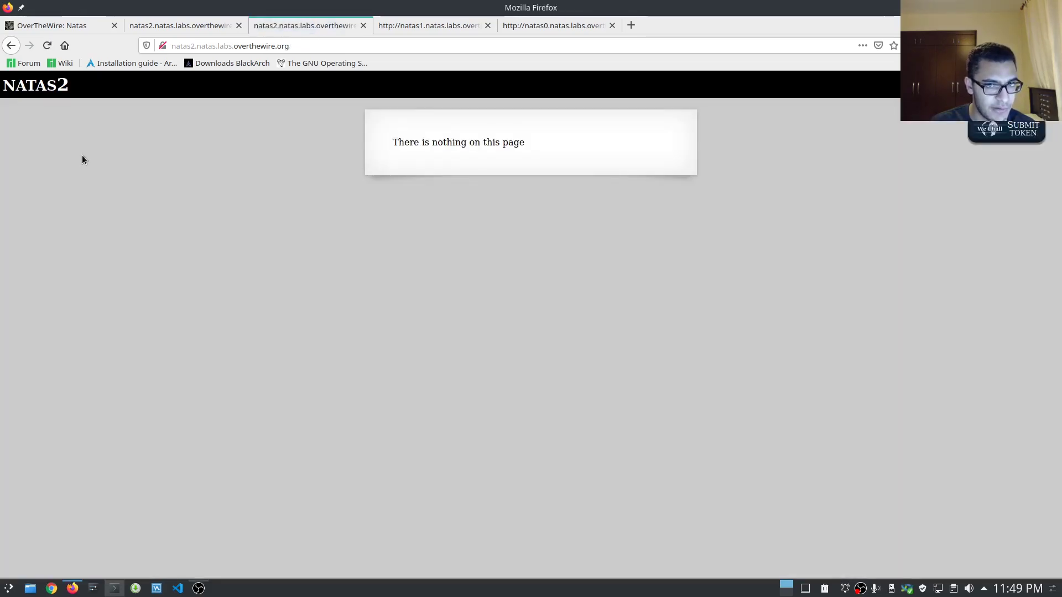
{"action": "left_click", "coordinate": [11, 45]}
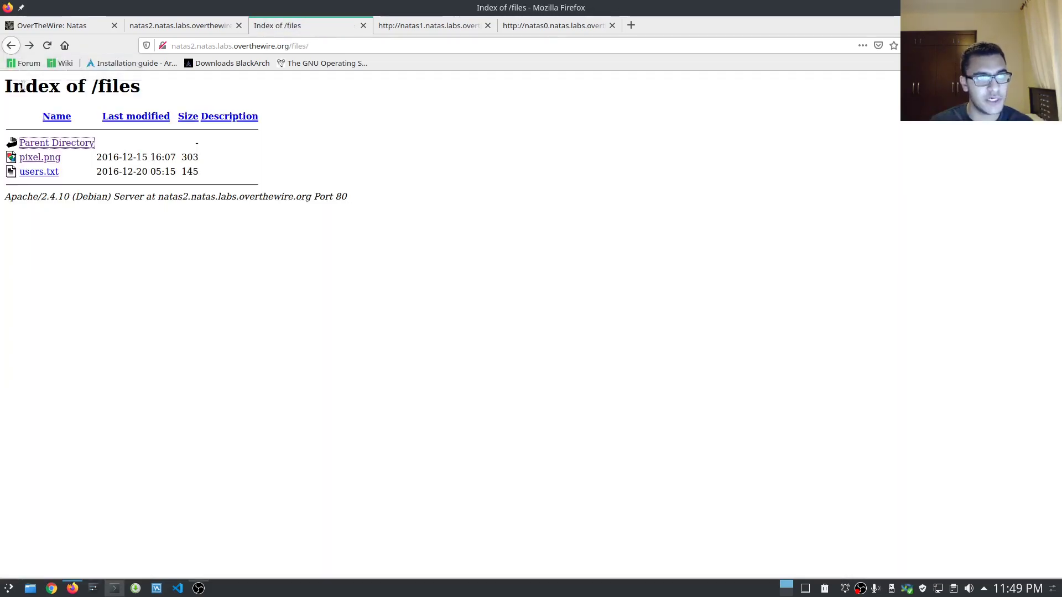
Open users.txt from the directory listing, enlarge its text and copy the natas3 password
{"action": "left_click", "coordinate": [33, 174]}
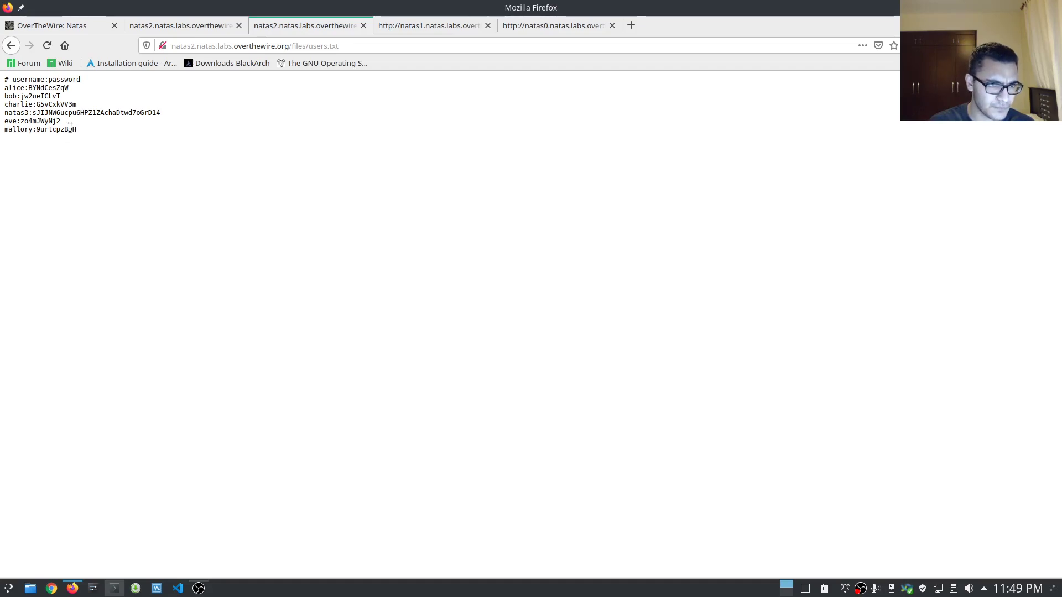
{"action": "key", "text": "ctrl+plus"}
{"action": "key", "text": "ctrl+plus"}
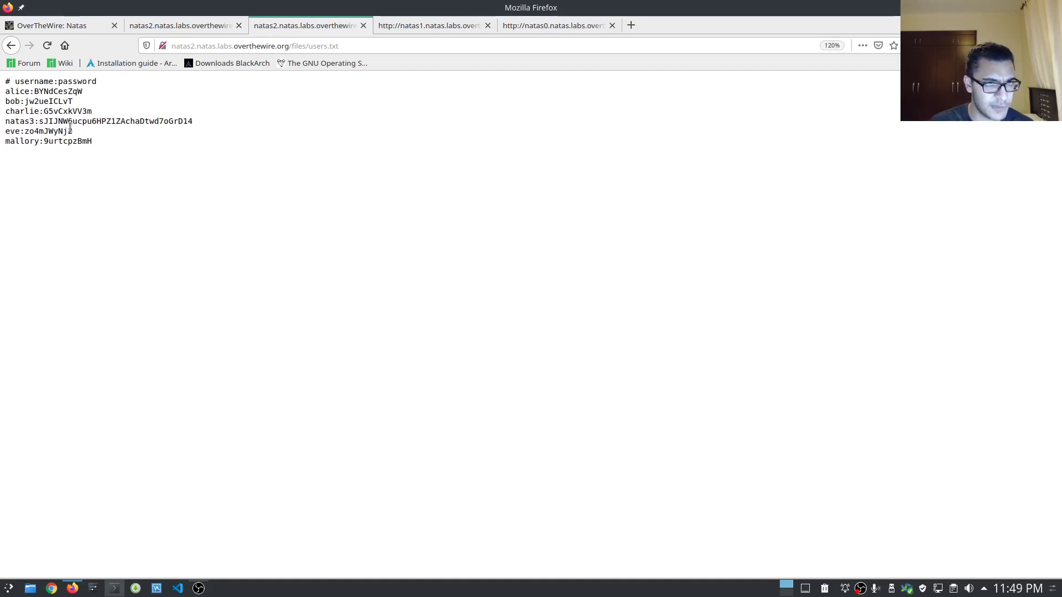
{"action": "double_click", "coordinate": [101, 138]}
{"action": "right_click", "coordinate": [102, 138]}
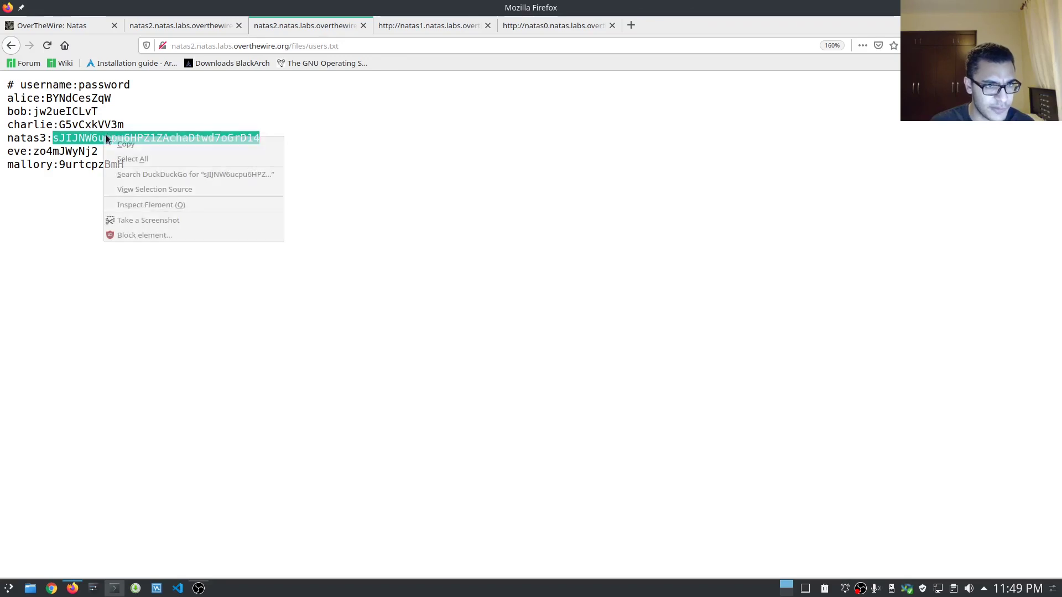
{"action": "left_click", "coordinate": [130, 143]}
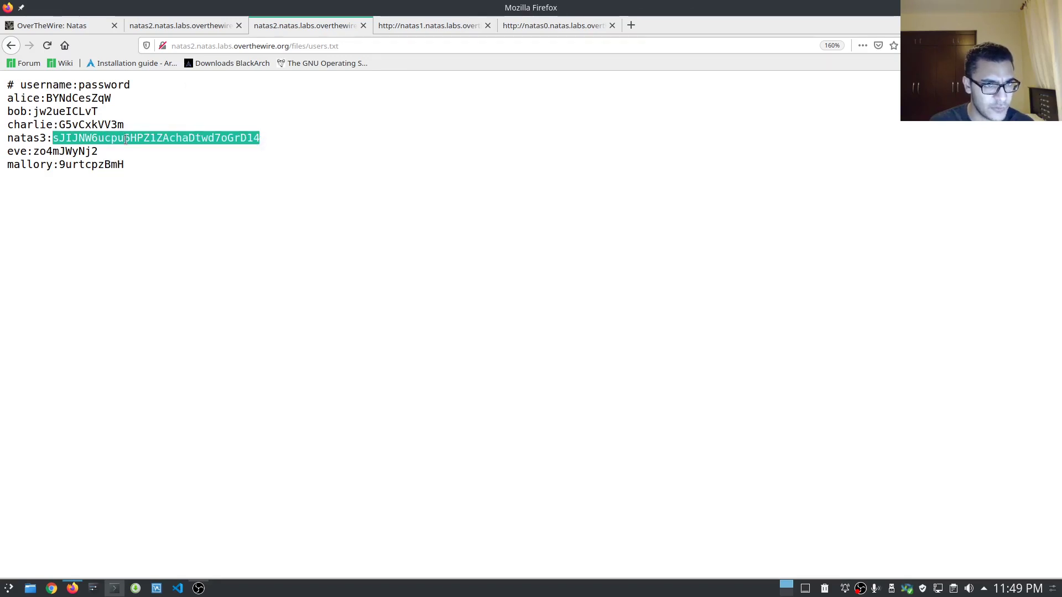
Reduce the natas2 page zoom to 140%, then change its address to natas3.natas.labs.overthewire.org and load it
{"action": "left_click", "coordinate": [193, 30]}
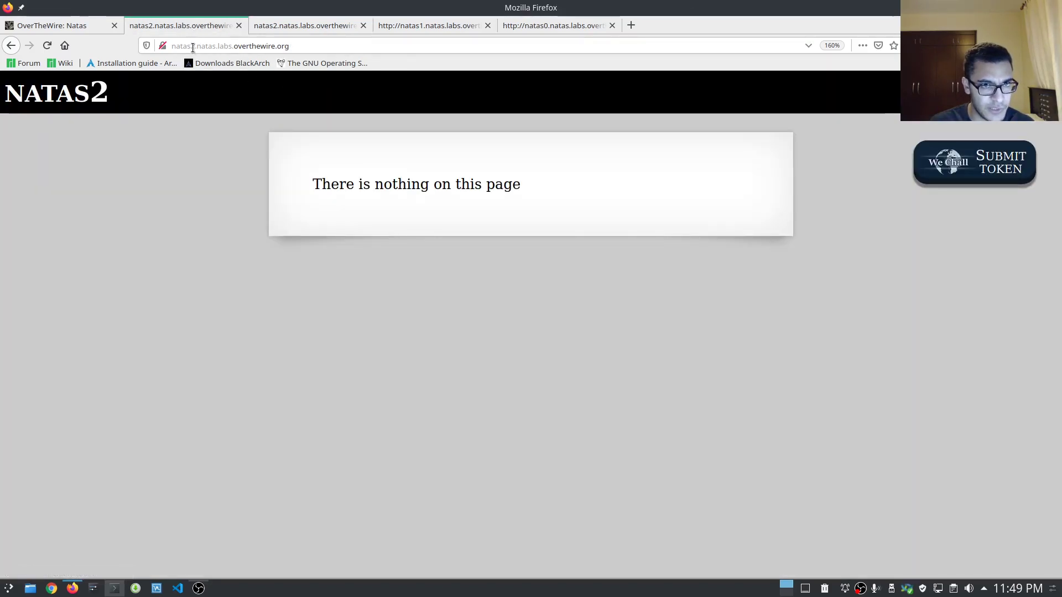
{"action": "key", "text": "ctrl+minus"}
{"action": "key", "text": "ctrl+minus"}
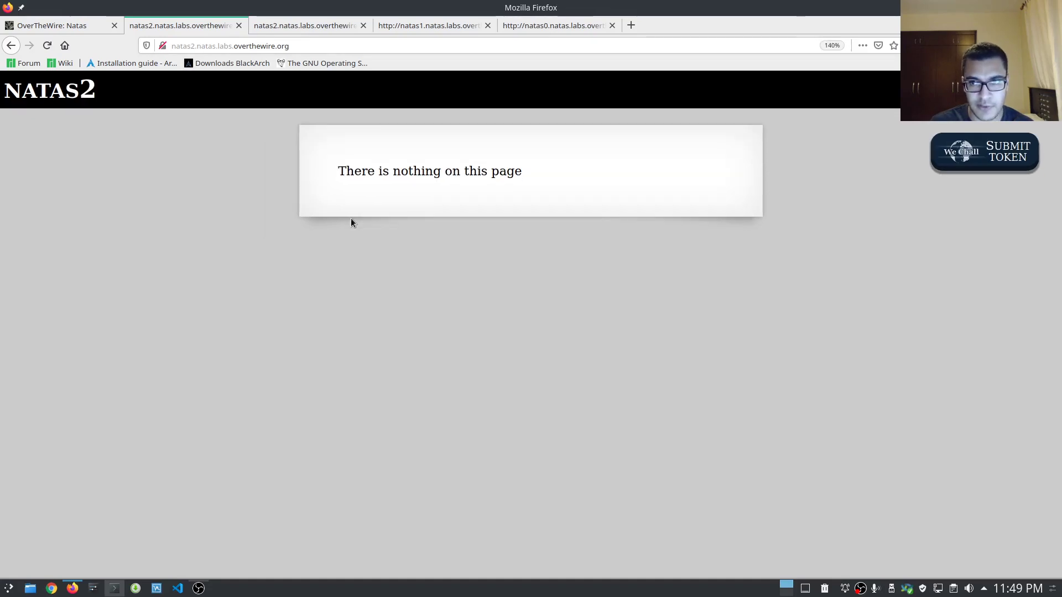
{"action": "left_click", "coordinate": [196, 46]}
{"action": "key", "text": "BackSpace"}
{"action": "type", "text": "3"}
{"action": "key", "text": "Return"}
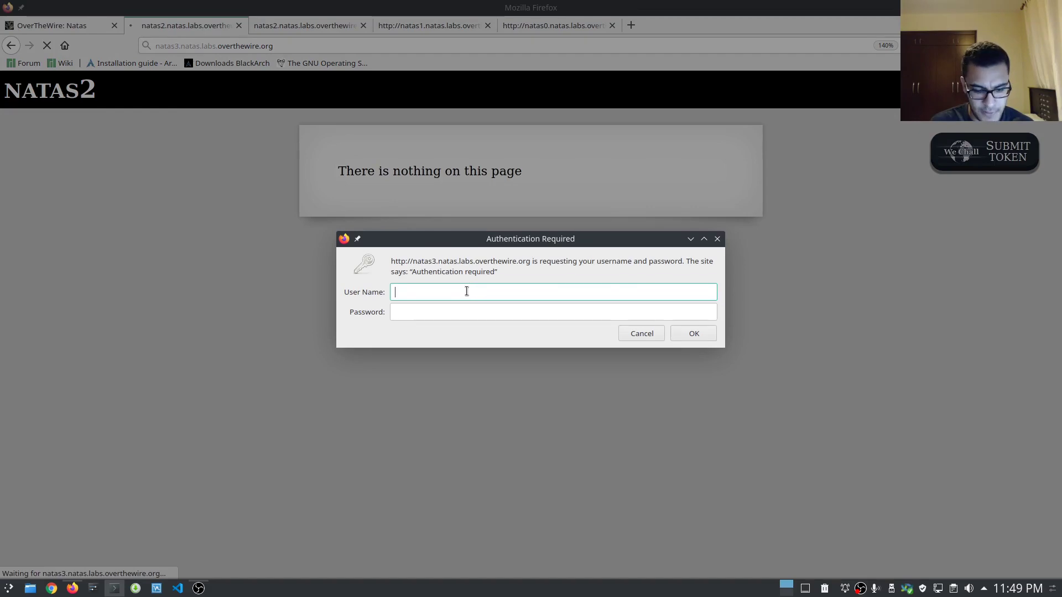
Log in to natas3 with the user name natas3 and the copied password, declining to save the login
{"action": "type", "text": "natas3"}
{"action": "key", "text": "Tab"}
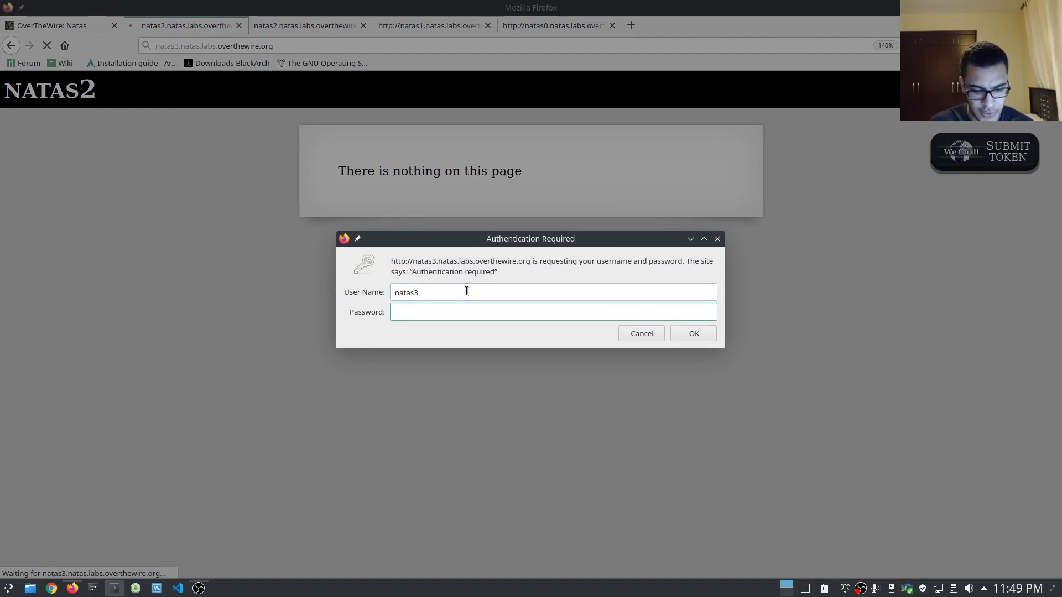
{"action": "key", "text": "ctrl+v"}
{"action": "left_click", "coordinate": [704, 333]}
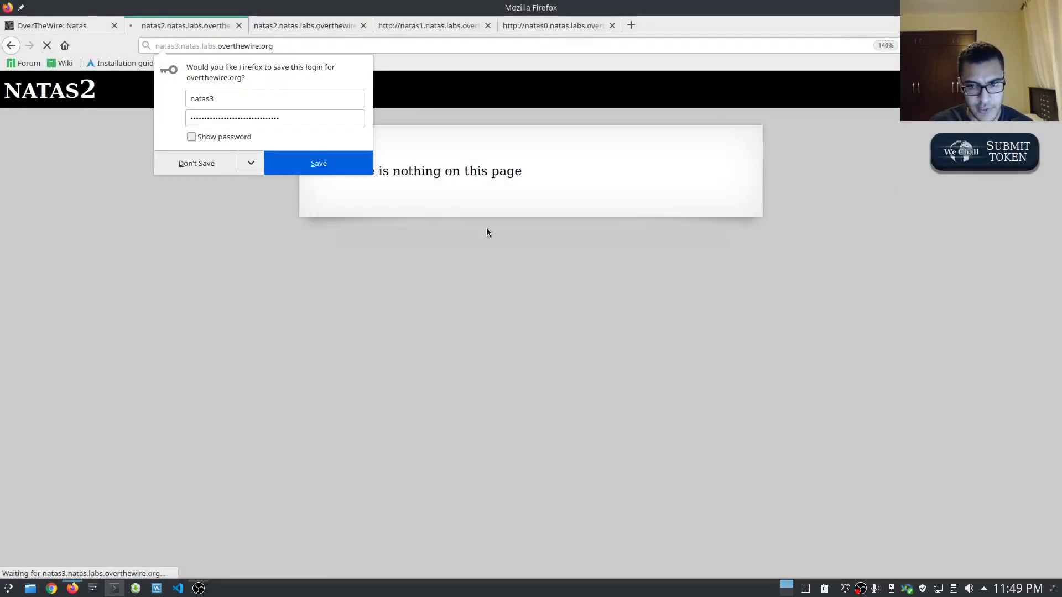
{"action": "left_click", "coordinate": [200, 162]}
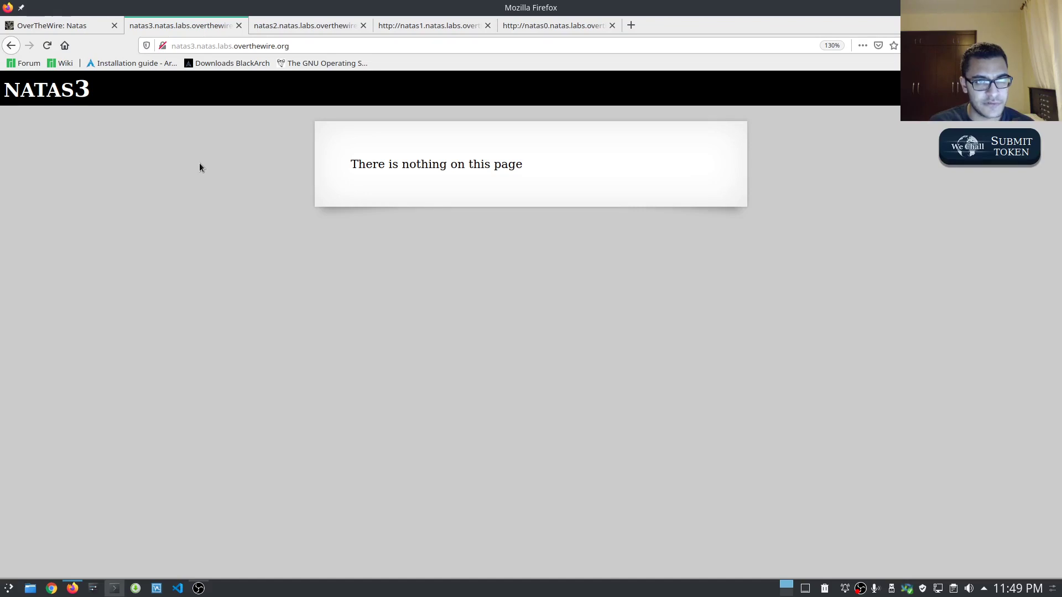
Open the natas3 page source, enlarge it to 120% and examine the comment inside the content block
{"action": "right_click", "coordinate": [199, 166]}
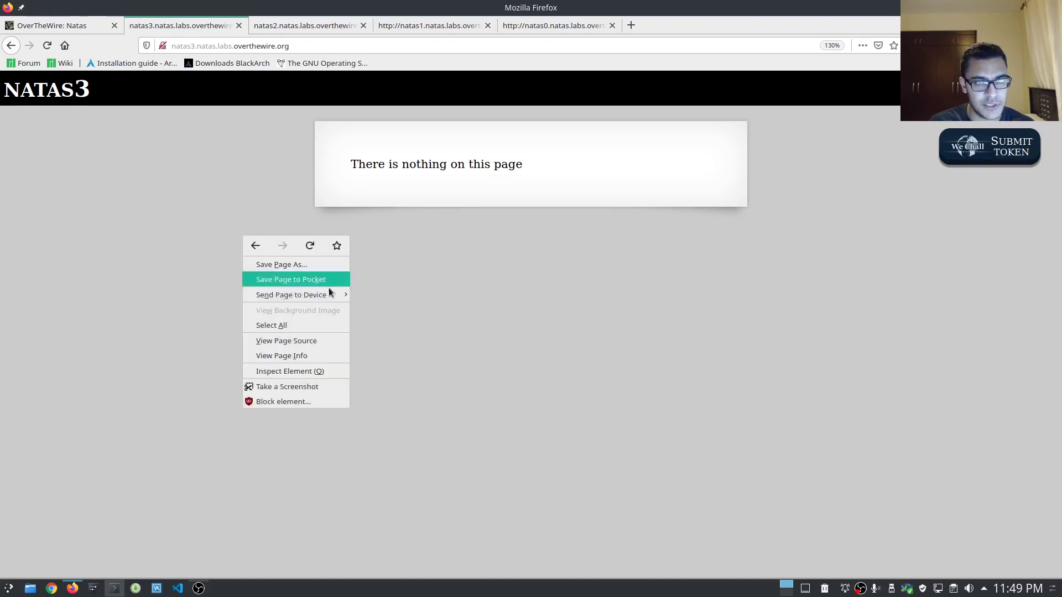
{"action": "left_click", "coordinate": [309, 341]}
{"action": "left_click", "coordinate": [177, 26]}
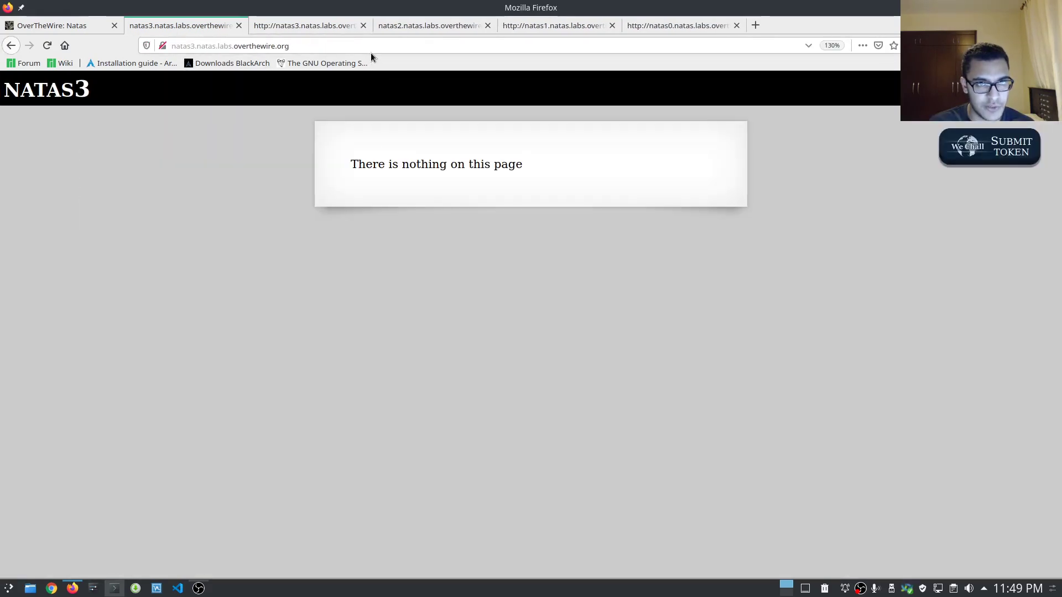
{"action": "left_click", "coordinate": [365, 45]}
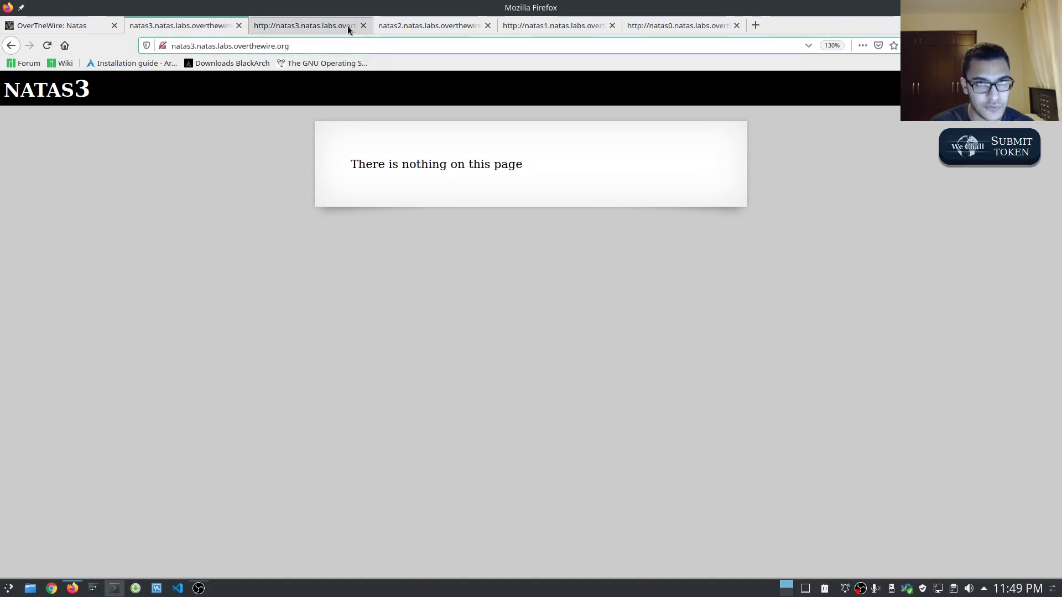
{"action": "right_click", "coordinate": [184, 170]}
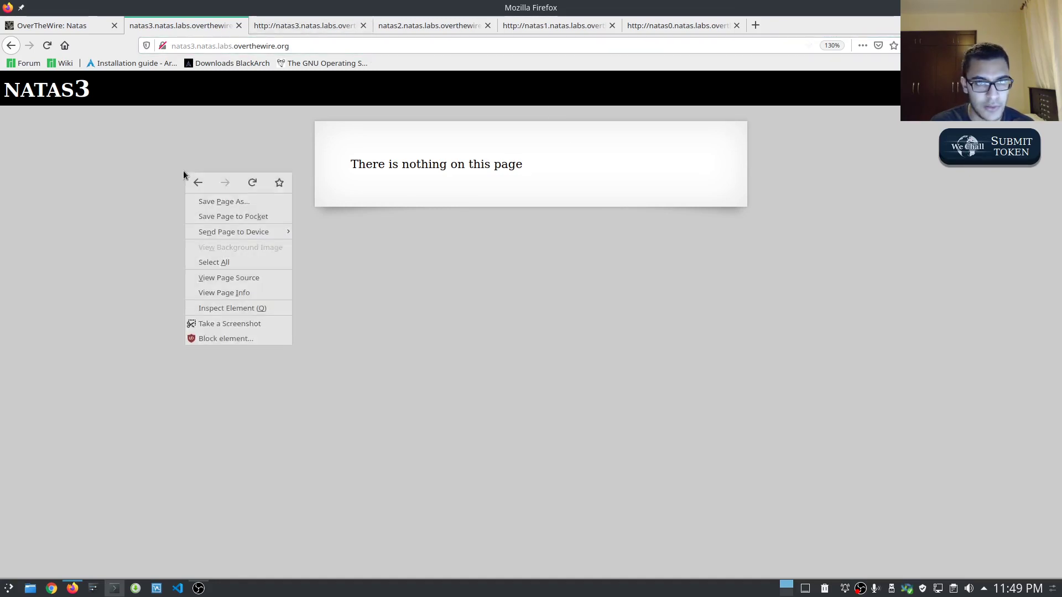
{"action": "left_click", "coordinate": [272, 67]}
{"action": "left_click", "coordinate": [293, 27]}
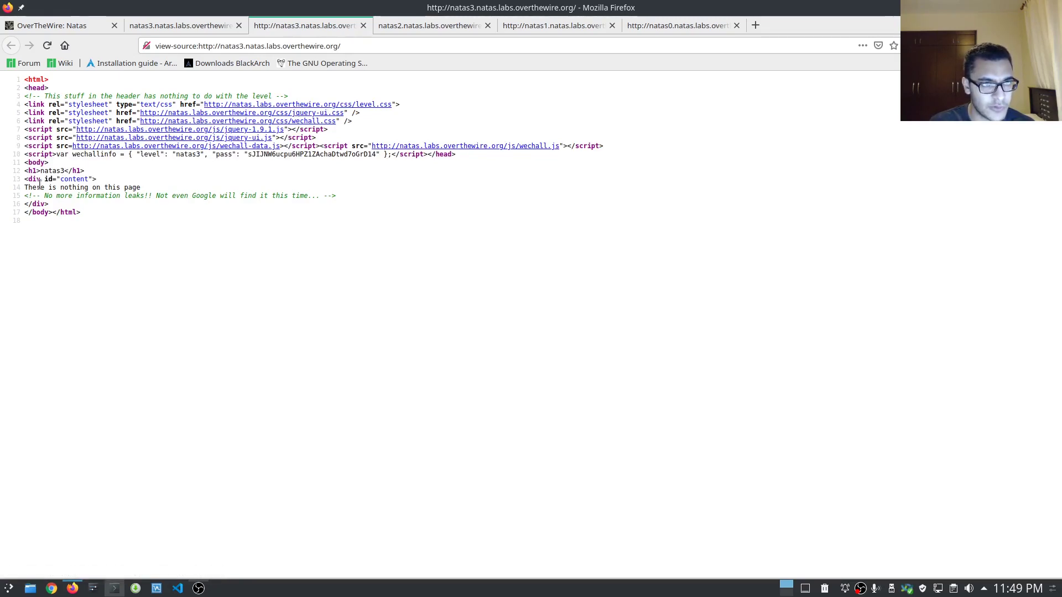
{"action": "left_click_drag", "start_coordinate": [25, 196], "coordinate": [158, 197]}
{"action": "key", "text": "ctrl+plus"}
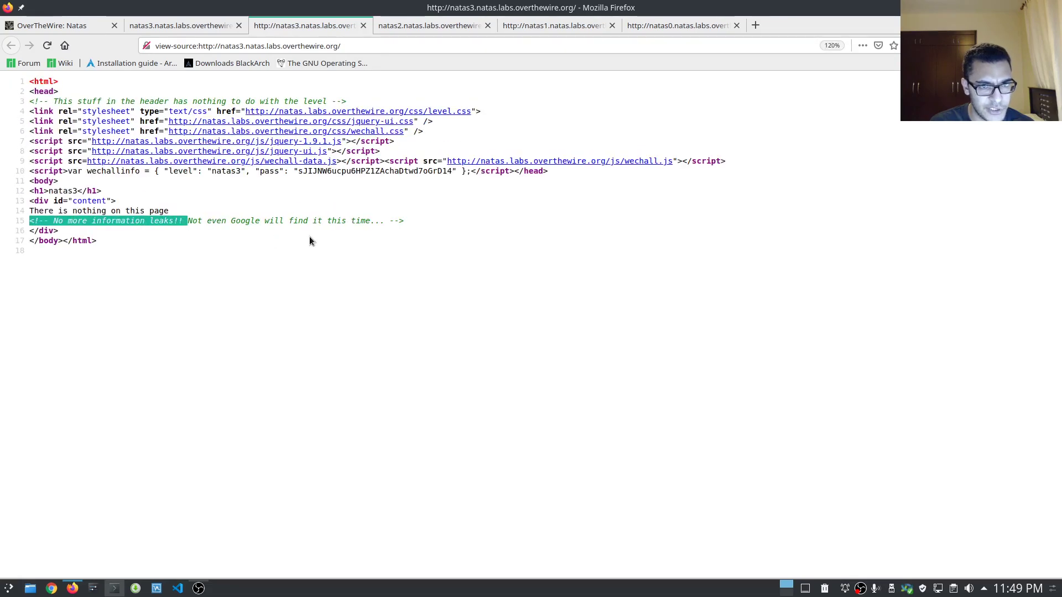
{"action": "double_click", "coordinate": [245, 222]}
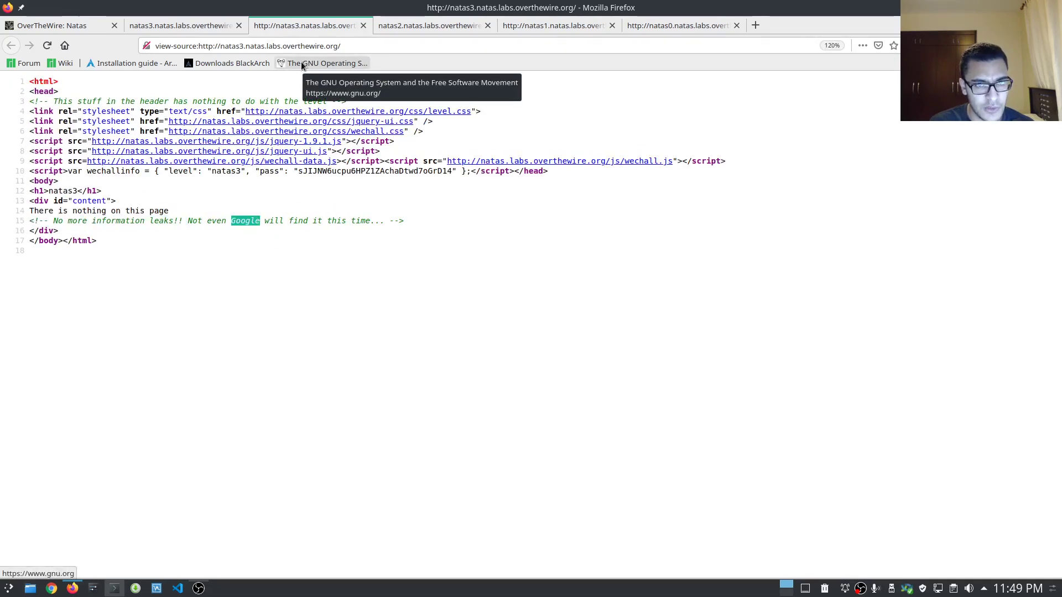
Return to the natas3 page and load natas3.natas.labs.overthewire.org/robots.txt
{"action": "key", "text": "ctrl+Page_Up"}
{"action": "left_click", "coordinate": [328, 47]}
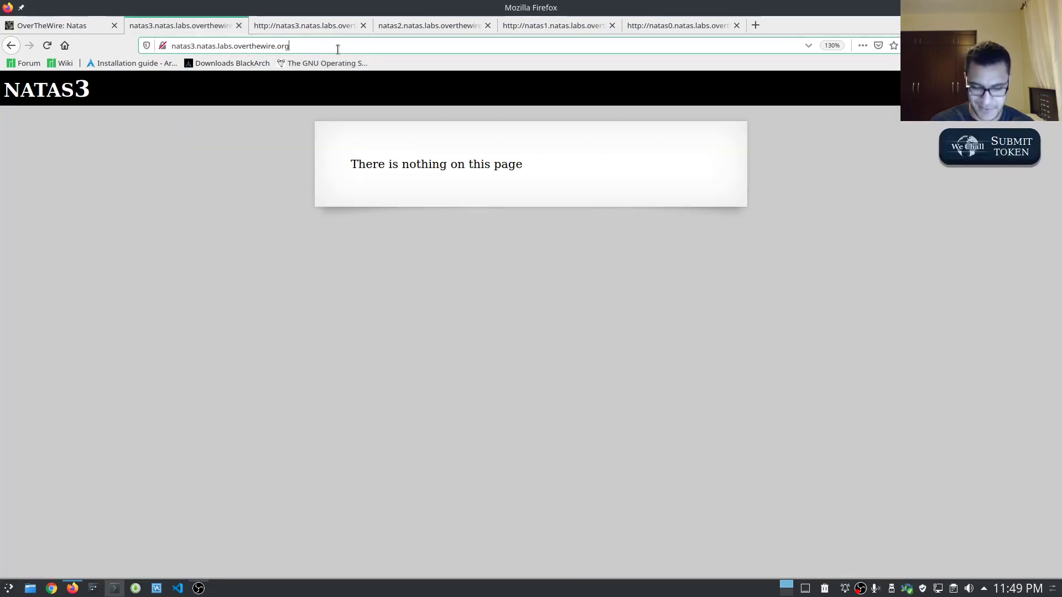
{"action": "type", "text": "/robots."}
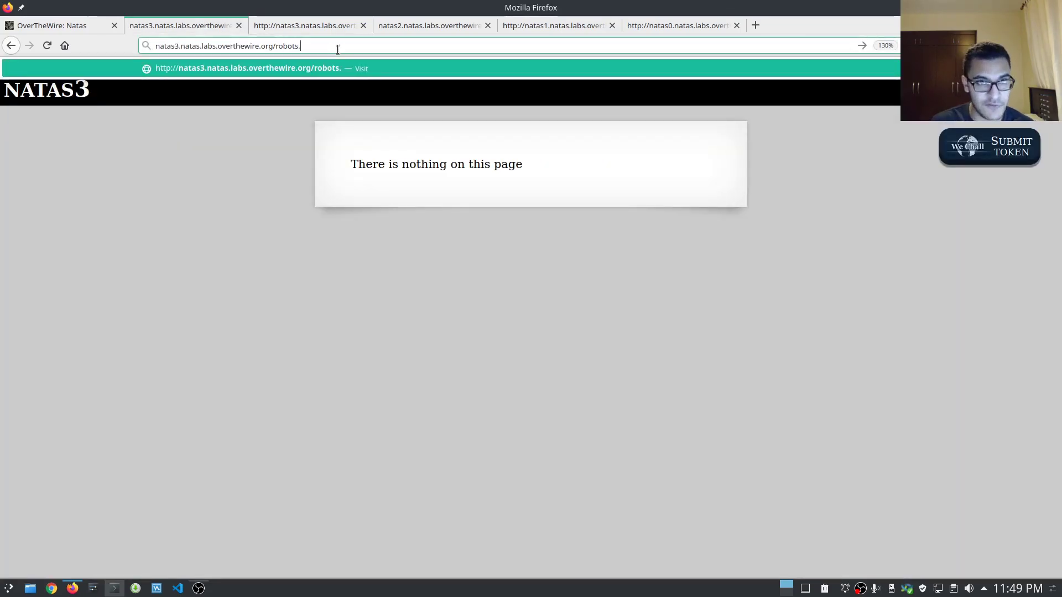
{"action": "type", "text": "txt"}
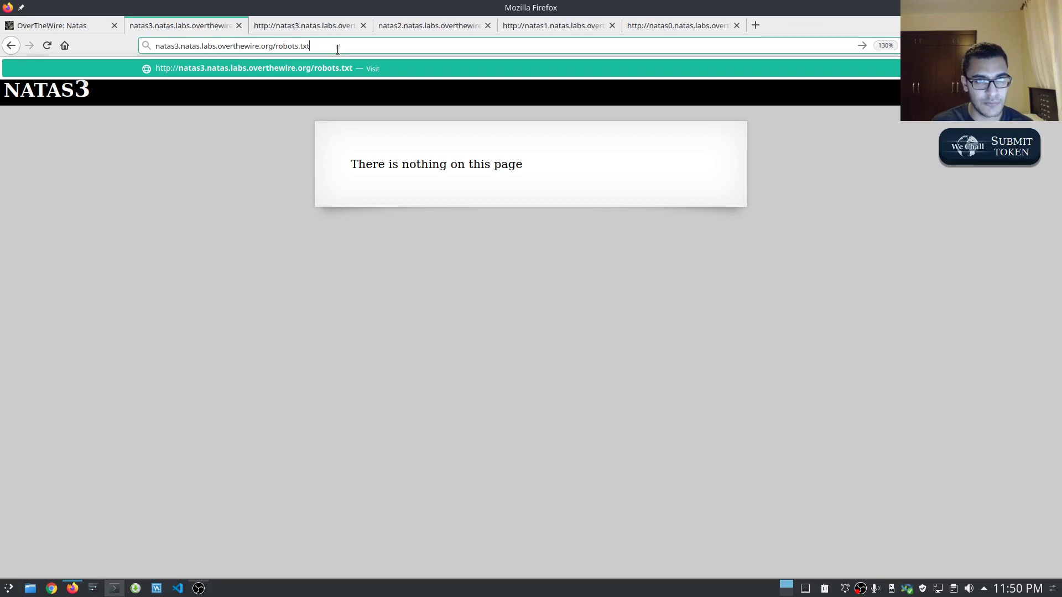
{"action": "key", "text": "Return"}
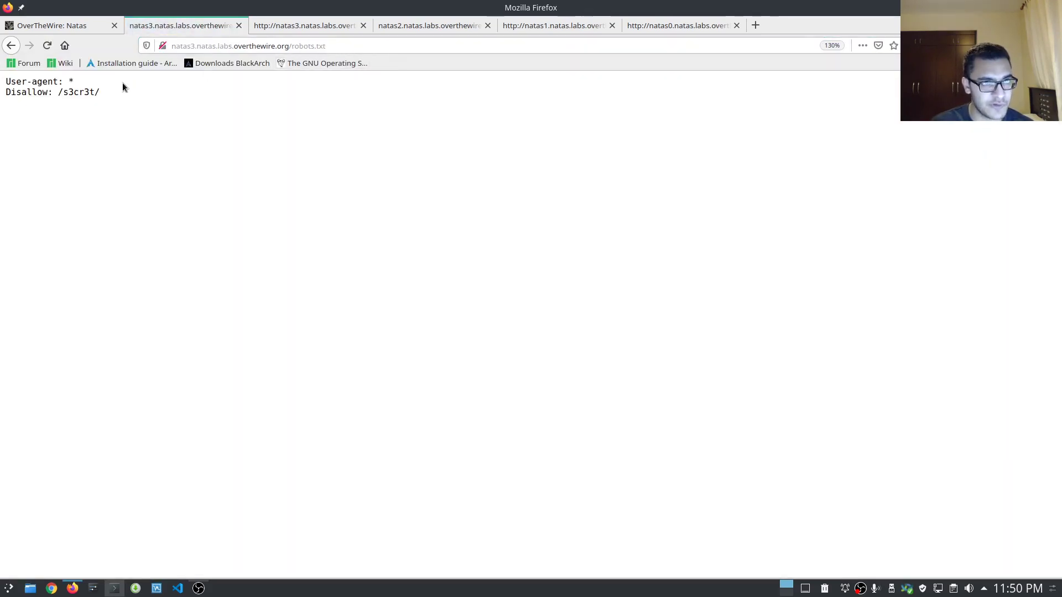
Copy the disallowed directory name s3cr3t from robots.txt
{"action": "left_click_drag", "start_coordinate": [57, 92], "coordinate": [178, 94]}
{"action": "left_click", "coordinate": [143, 111]}
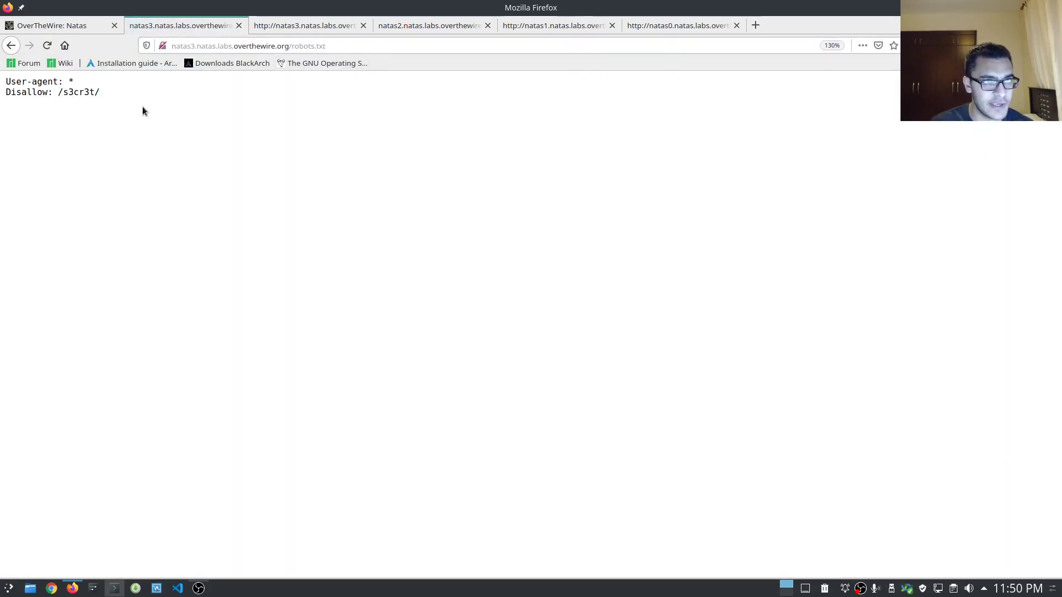
{"action": "double_click", "coordinate": [79, 92]}
{"action": "right_click", "coordinate": [78, 93]}
{"action": "left_click", "coordinate": [111, 96]}
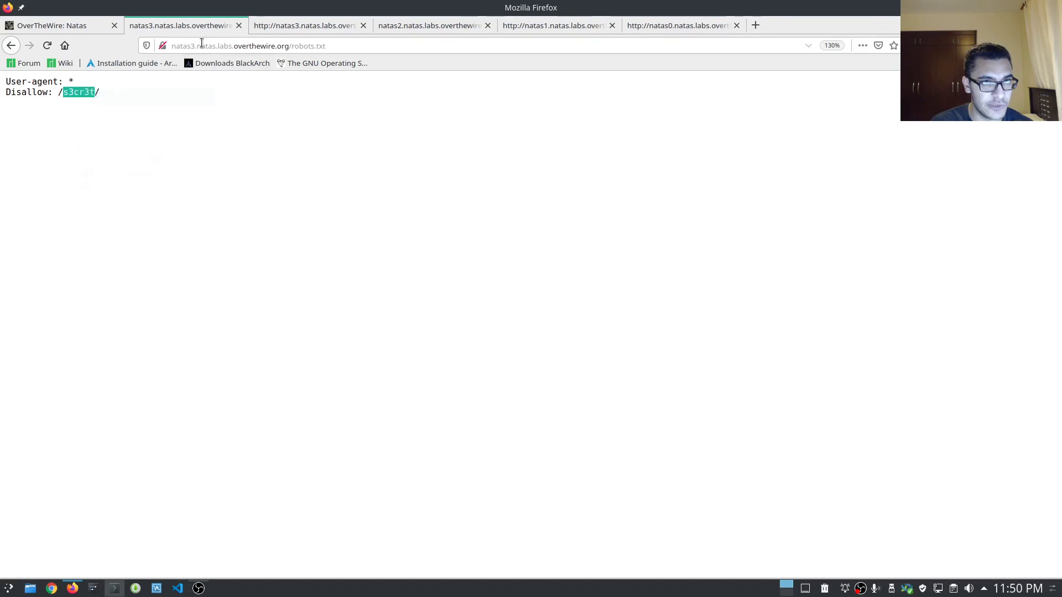
Replace robots.txt in the natas3 address with the copied directory name s3cr3t and load the directory
{"action": "left_click", "coordinate": [336, 46]}
{"action": "key", "text": "BackSpace"}
{"action": "key", "text": "BackSpace"}
{"action": "key", "text": "BackSpace"}
{"action": "key", "text": "BackSpace"}
{"action": "key", "text": "BackSpace"}
{"action": "key", "text": "BackSpace"}
{"action": "key", "text": "BackSpace"}
{"action": "key", "text": "BackSpace"}
{"action": "key", "text": "BackSpace"}
{"action": "key", "text": "BackSpace"}
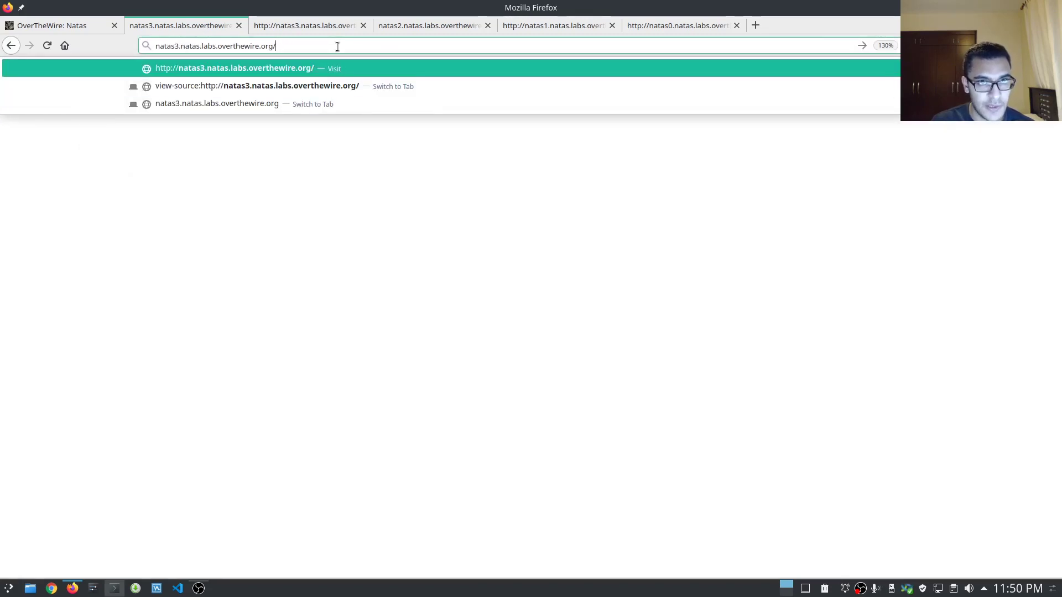
{"action": "key", "text": "ctrl+v"}
{"action": "key", "text": "Return"}
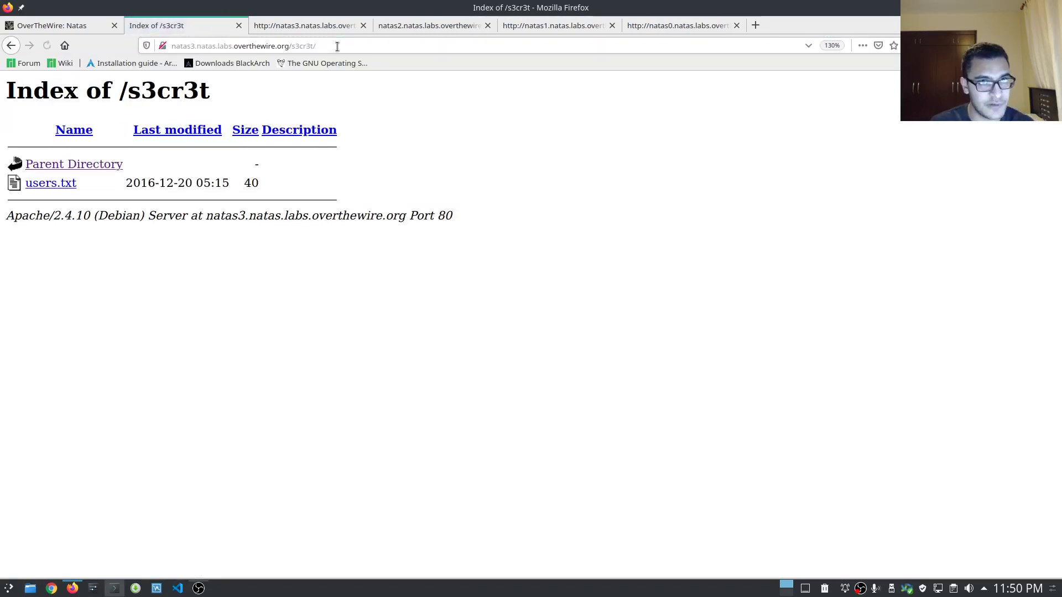
Open users.txt from the s3cr3t directory listing and copy the natas4 password
{"action": "left_click", "coordinate": [55, 185]}
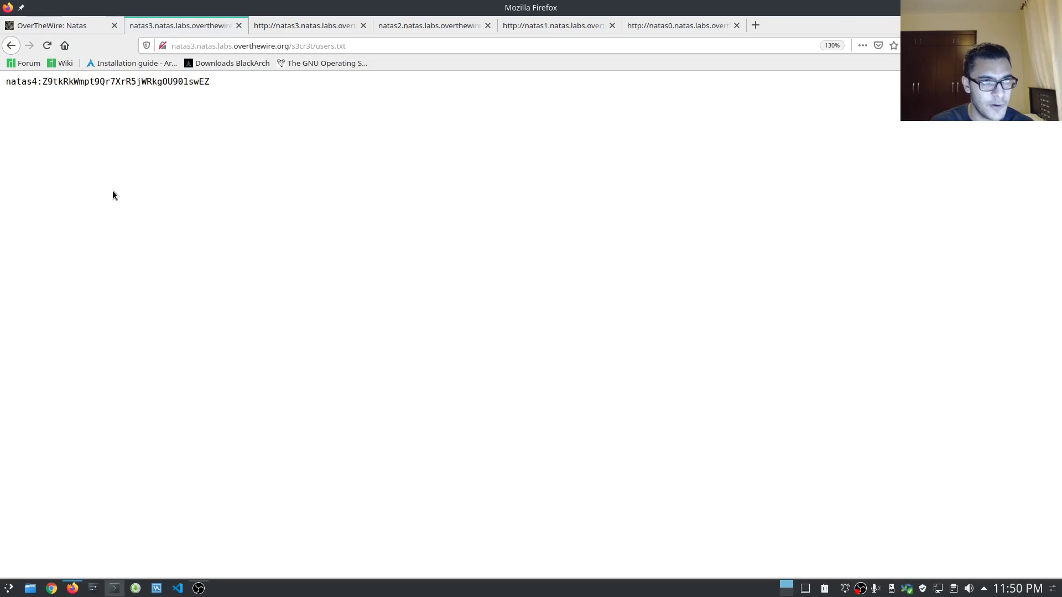
{"action": "double_click", "coordinate": [133, 86]}
{"action": "right_click", "coordinate": [137, 85]}
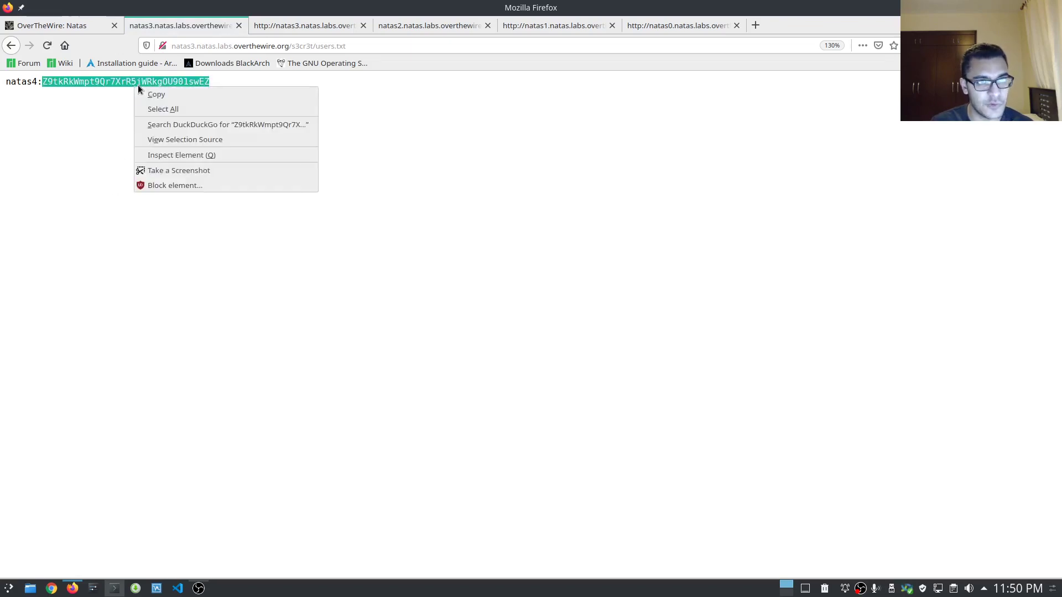
{"action": "left_click", "coordinate": [187, 90]}
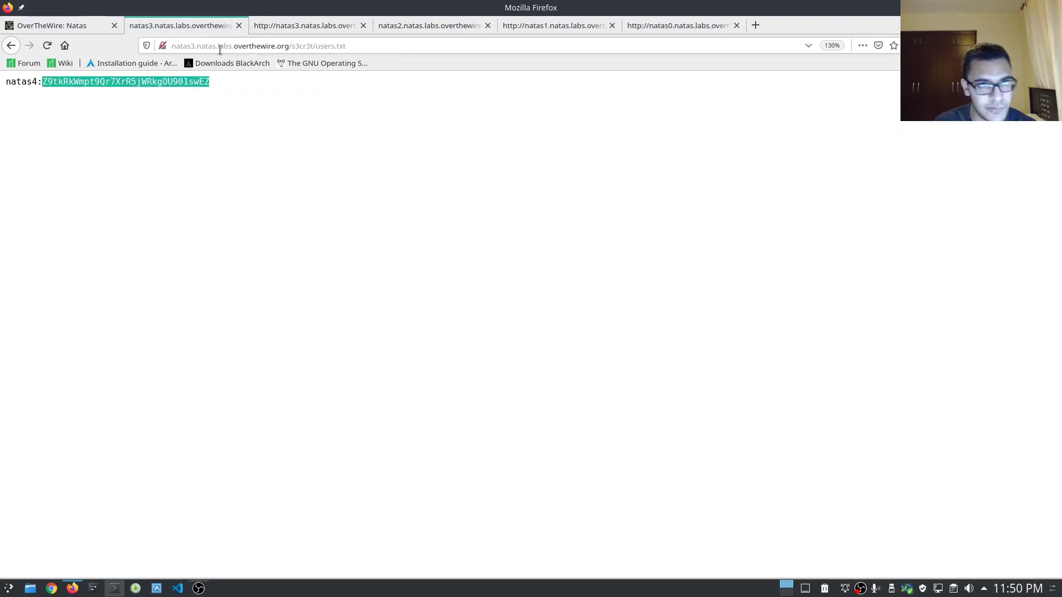
Change the subdomain in the address from natas3 to natas4 and load it
{"action": "left_click", "coordinate": [195, 47]}
{"action": "key", "text": "BackSpace"}
{"action": "type", "text": "4"}
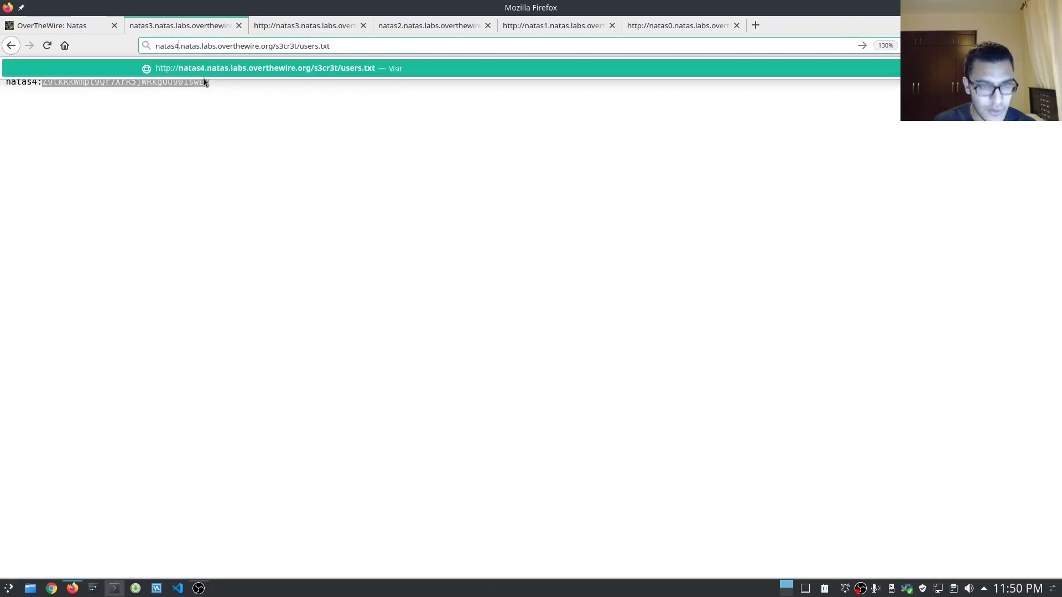
{"action": "key", "text": "Return"}
Log in to natas4 with the user name natas4 and the copied password, declining to save the login
{"action": "type", "text": "n"}
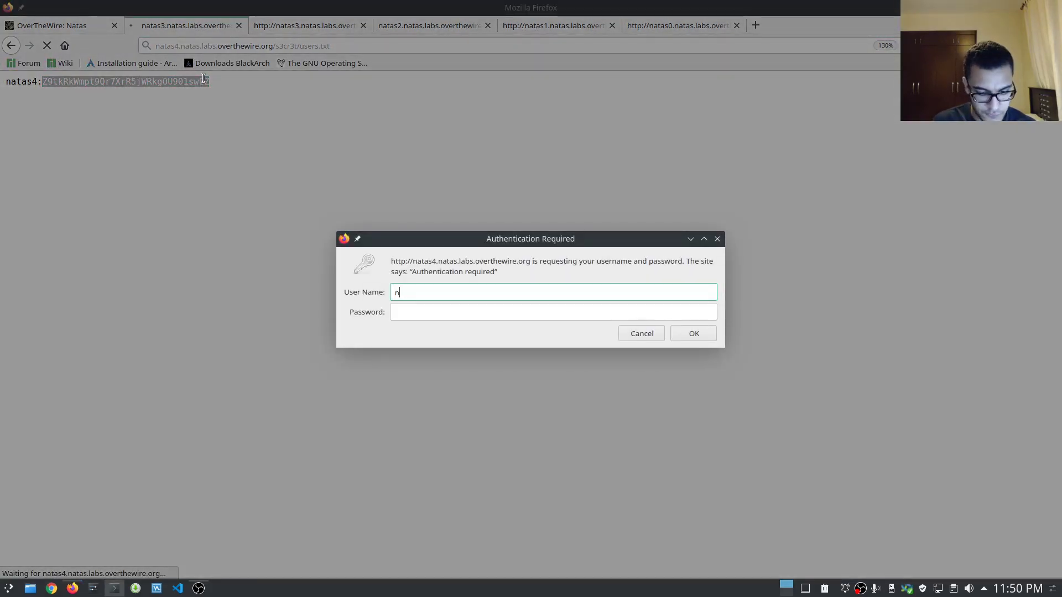
{"action": "type", "text": "atas4"}
{"action": "key", "text": "Tab"}
{"action": "key", "text": "ctrl+v"}
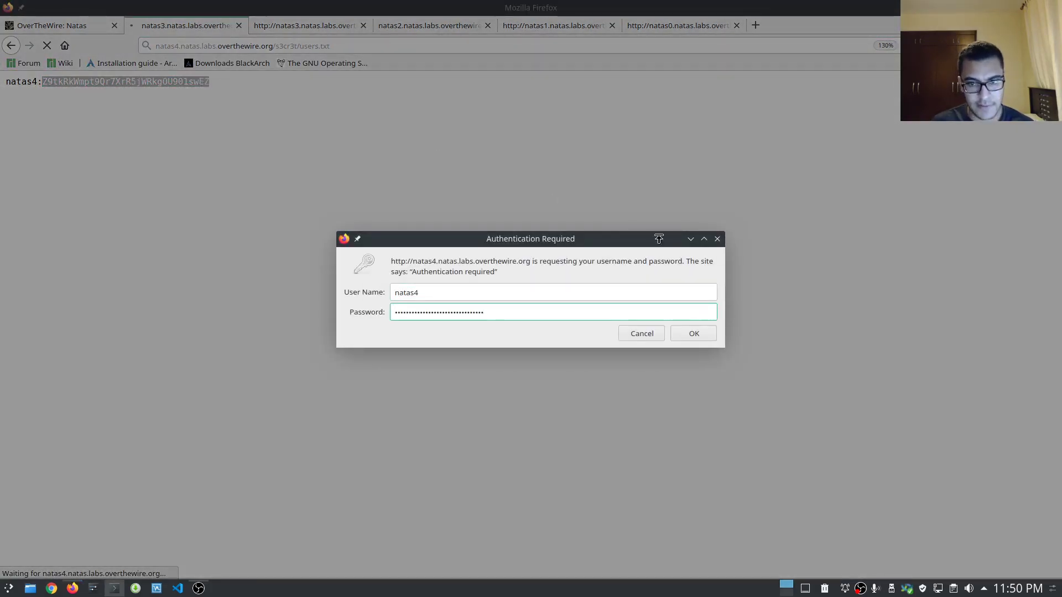
{"action": "left_click", "coordinate": [693, 333]}
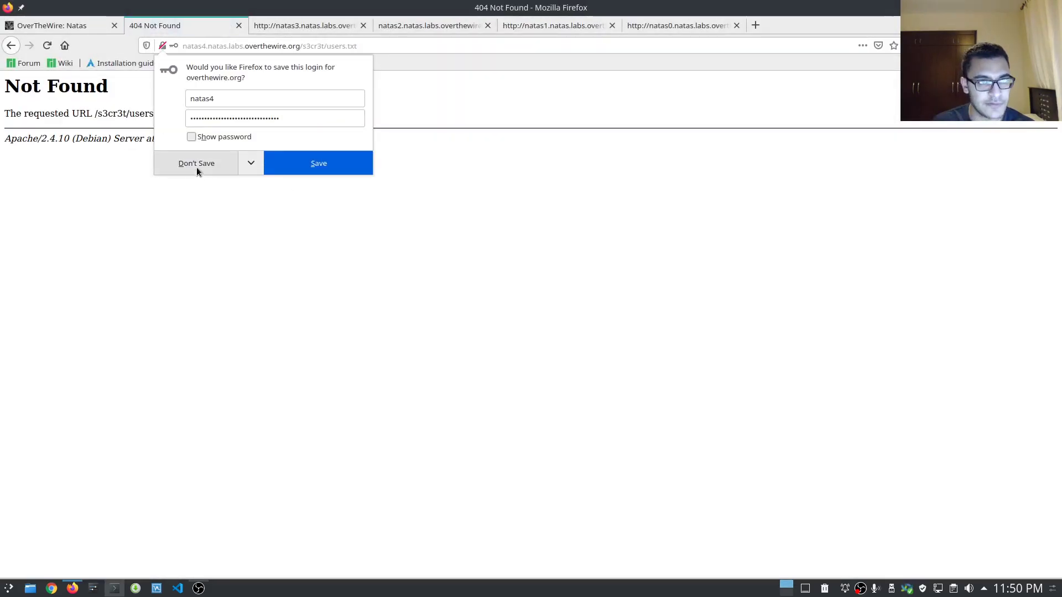
{"action": "left_click", "coordinate": [197, 164]}
Load the natas4 address without the s3cr3t/users.txt path in a new window and move its tab into the original window beside the OverTheWire tab
{"action": "double_click", "coordinate": [288, 47]}
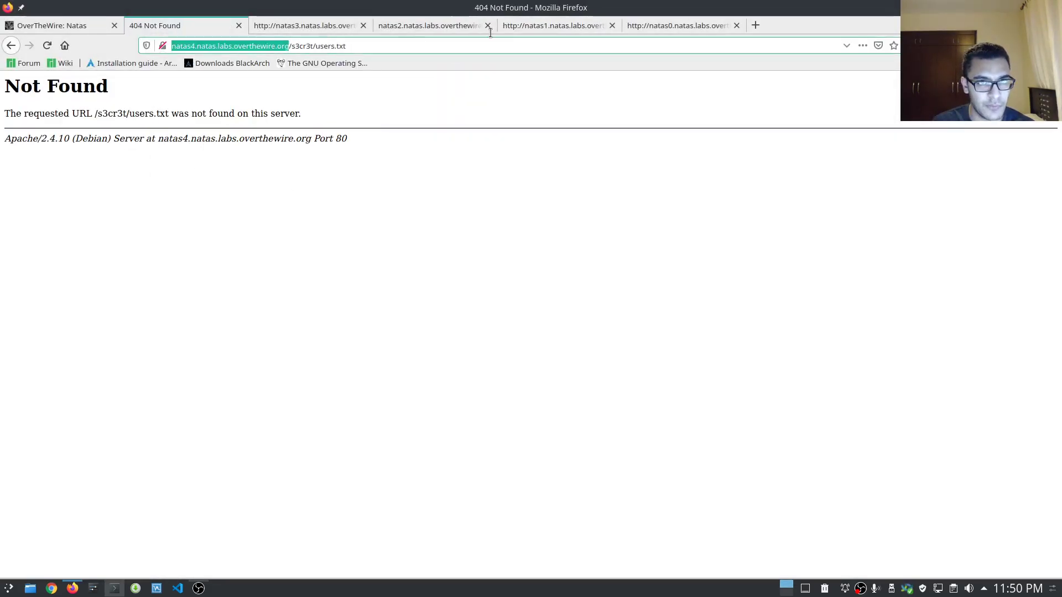
{"action": "left_click", "coordinate": [387, 45]}
{"action": "key", "text": "ctrl+a"}
{"action": "left_click", "coordinate": [303, 46]}
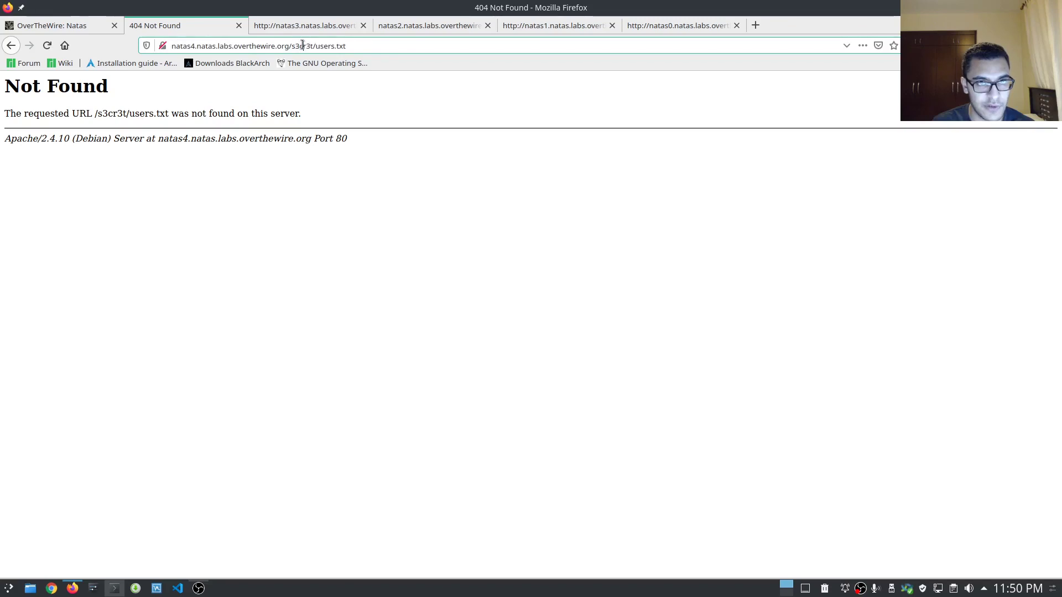
{"action": "left_click_drag", "start_coordinate": [290, 47], "coordinate": [450, 38]}
{"action": "key", "text": "BackSpace"}
{"action": "key", "text": "shift+Return"}
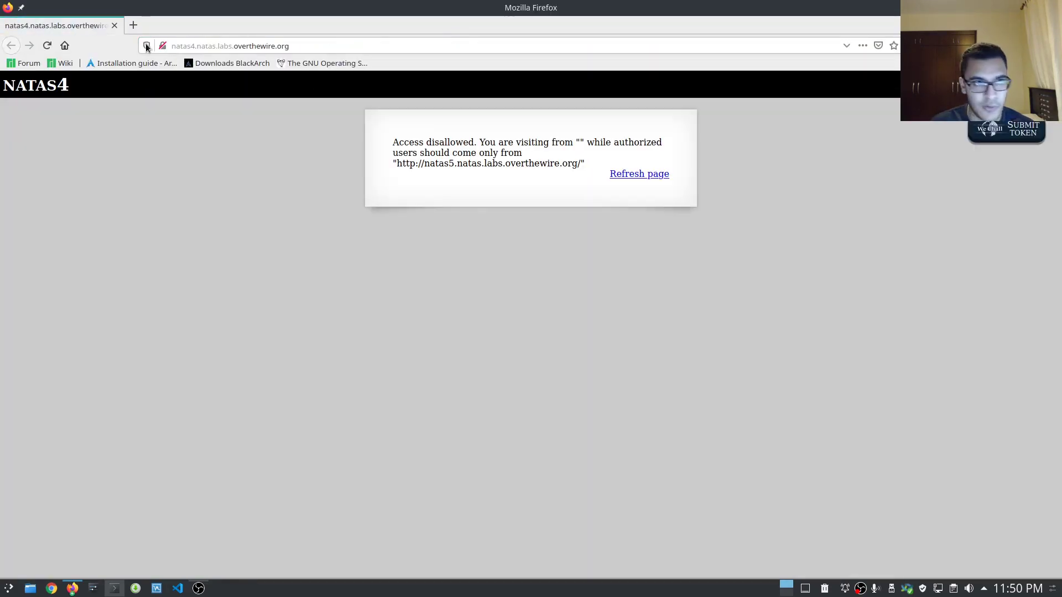
{"action": "left_click_drag", "start_coordinate": [343, 8], "coordinate": [249, 62]}
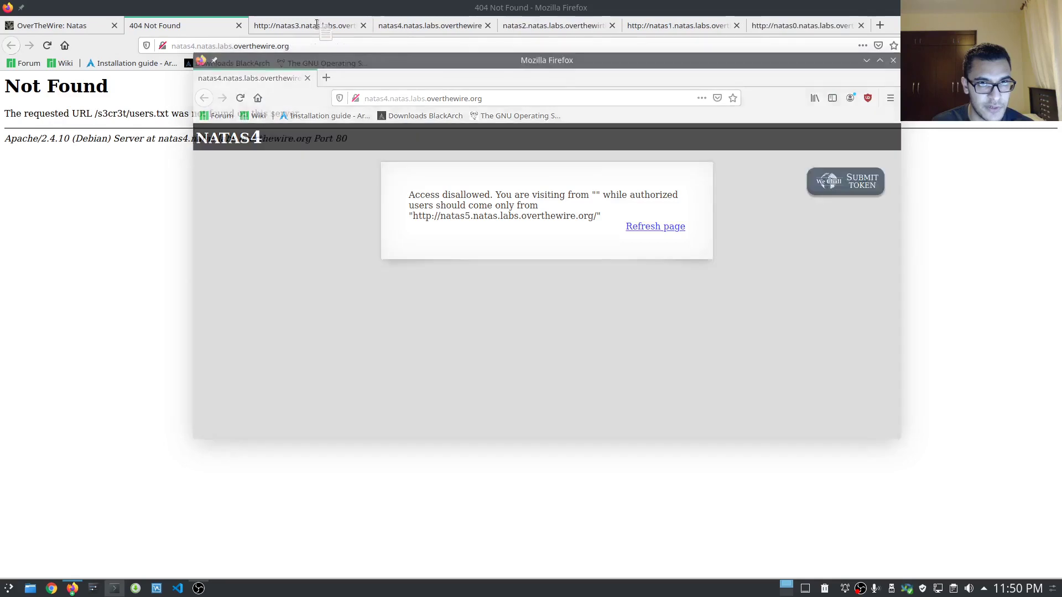
{"action": "left_click_drag", "start_coordinate": [317, 24], "coordinate": [193, 28]}
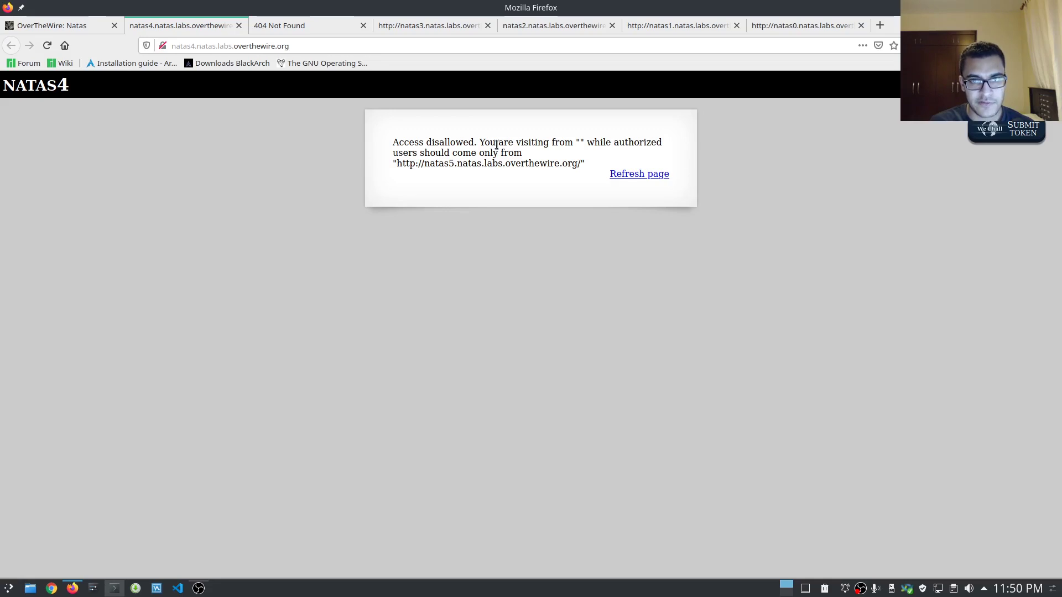
Examine the natas4 message about where visitors come from and reload it through the page's own refresh link
{"action": "left_click_drag", "start_coordinate": [477, 142], "coordinate": [581, 141]}
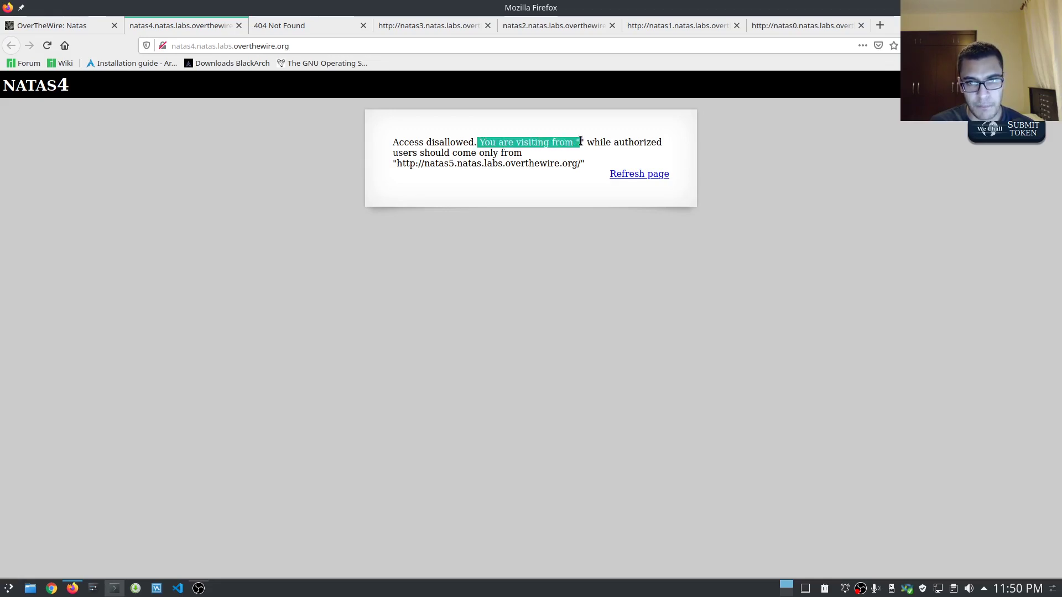
{"action": "left_click", "coordinate": [581, 142]}
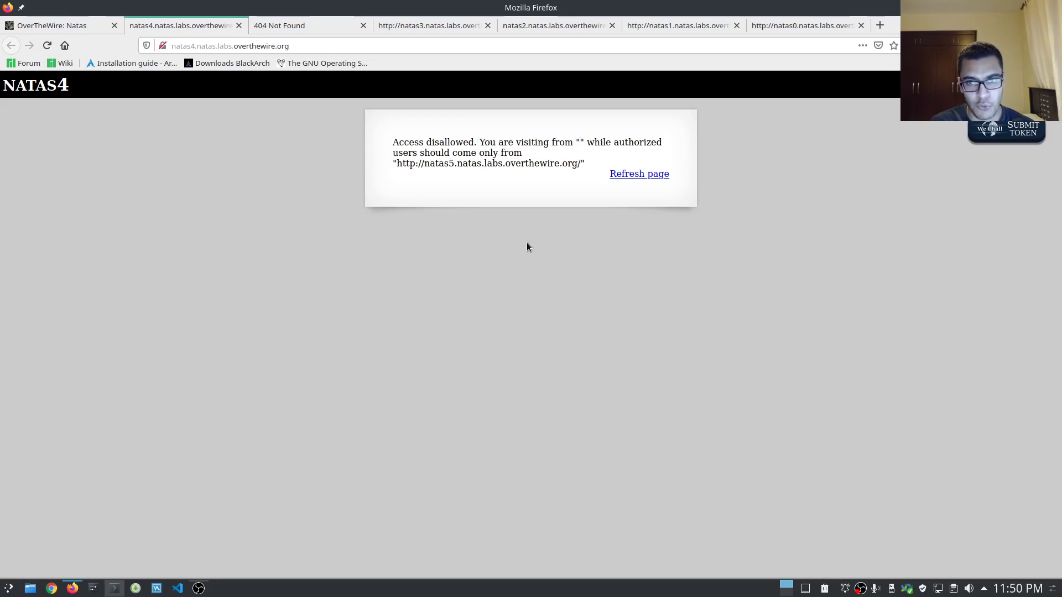
{"action": "double_click", "coordinate": [580, 142]}
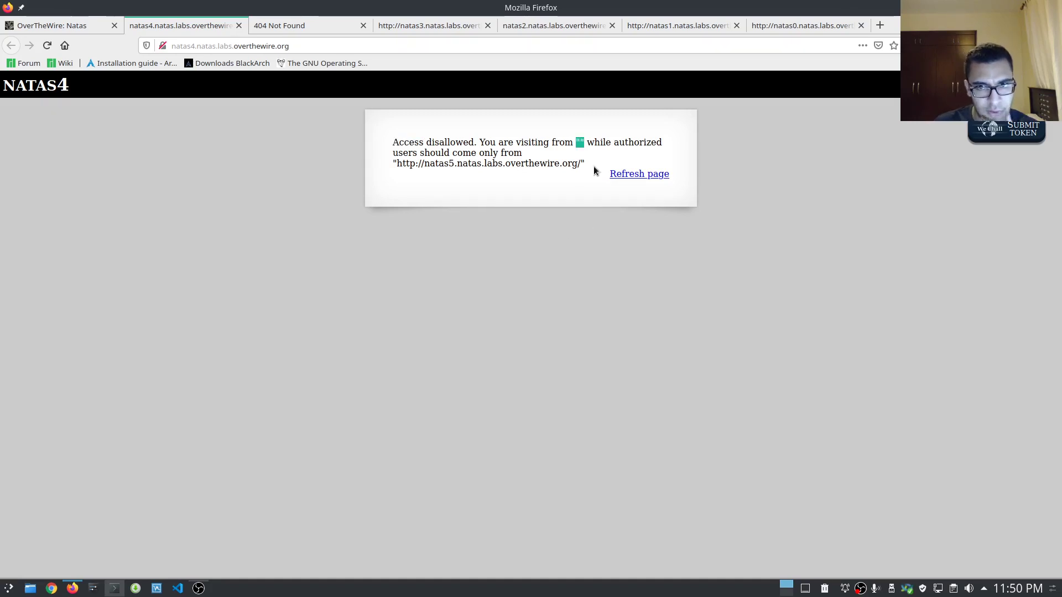
{"action": "left_click_drag", "start_coordinate": [594, 142], "coordinate": [663, 153]}
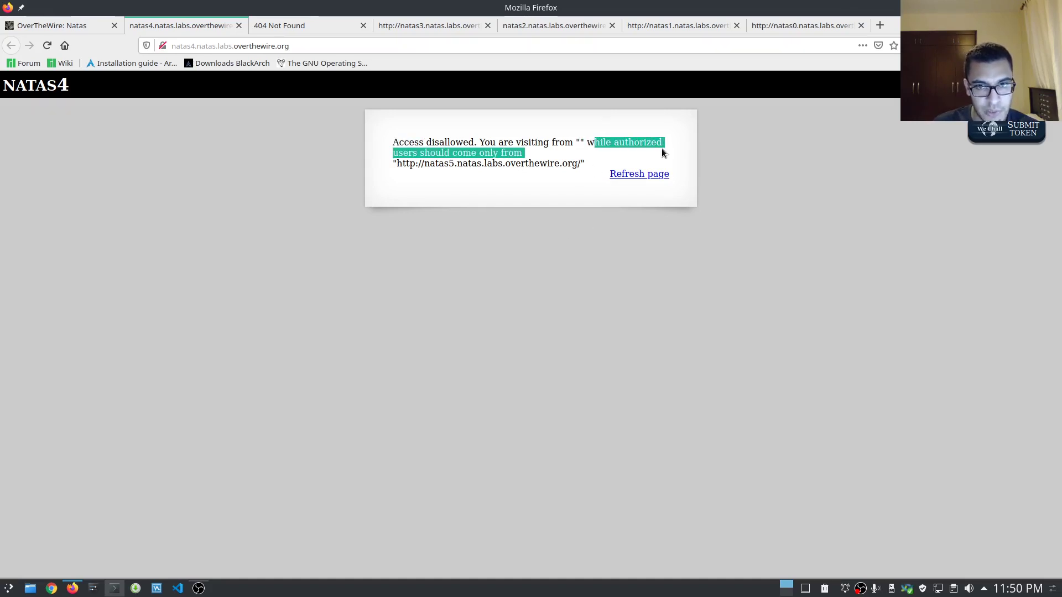
{"action": "left_click", "coordinate": [499, 178]}
{"action": "left_click", "coordinate": [636, 174]}
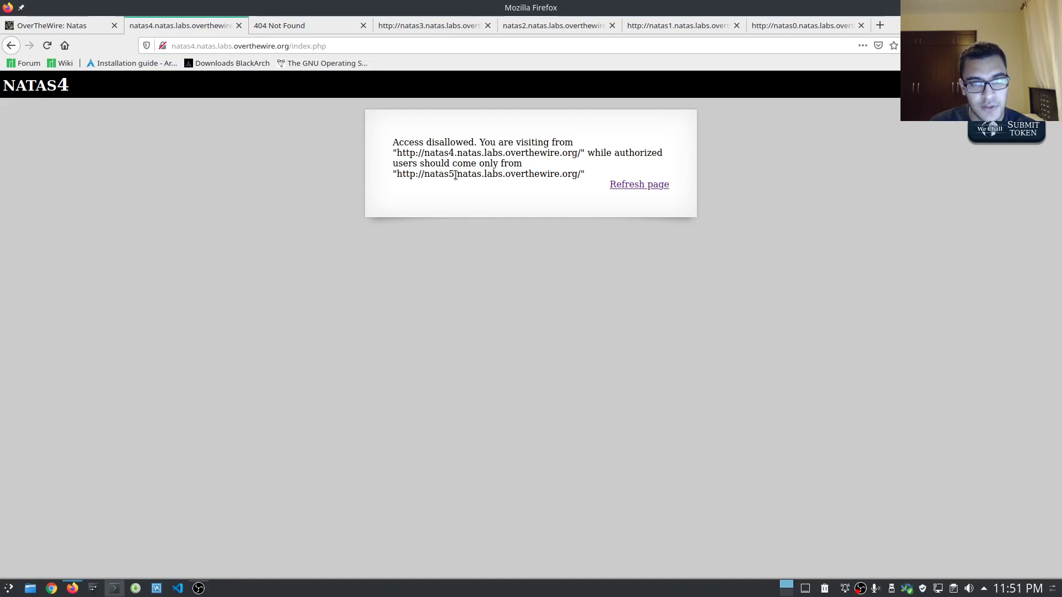
Close the 404 Not Found tab and the leftover natas3, natas2, natas1 and natas0 tabs
{"action": "left_click", "coordinate": [359, 28]}
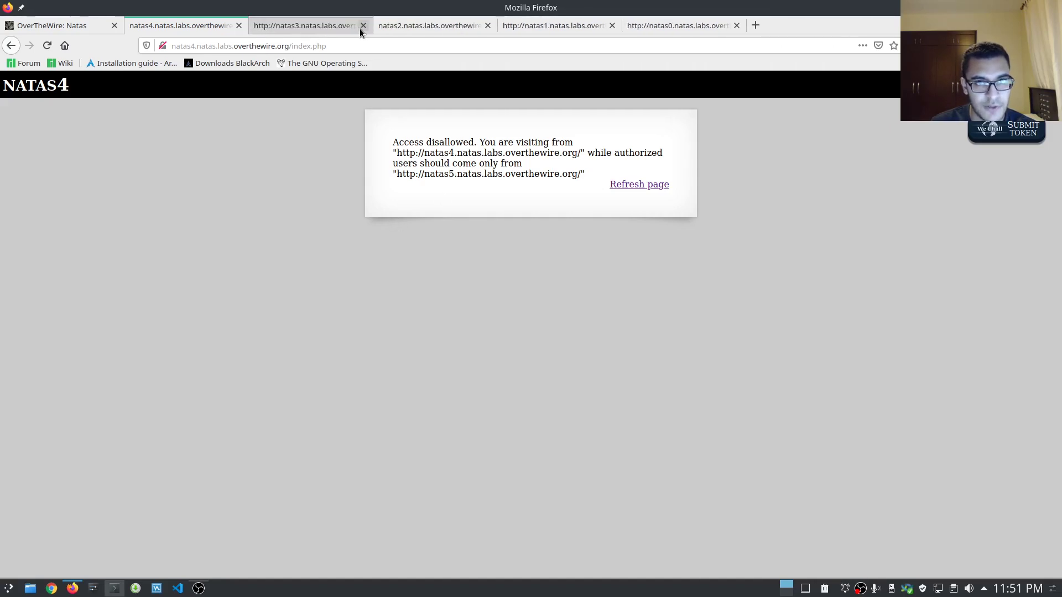
{"action": "left_click", "coordinate": [360, 28]}
{"action": "left_click", "coordinate": [359, 28]}
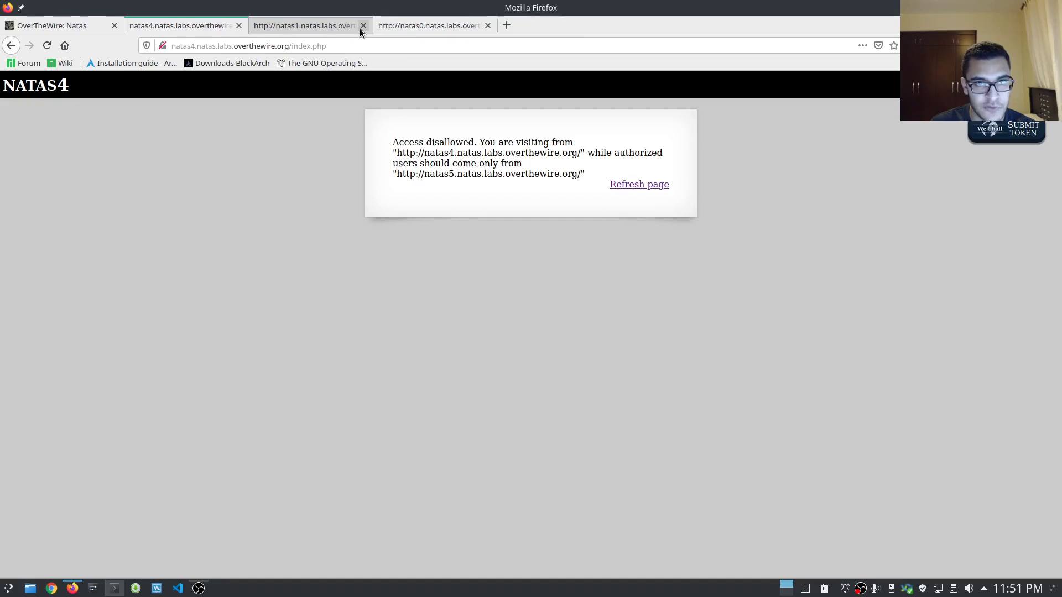
{"action": "left_click", "coordinate": [362, 26]}
{"action": "left_click", "coordinate": [362, 26]}
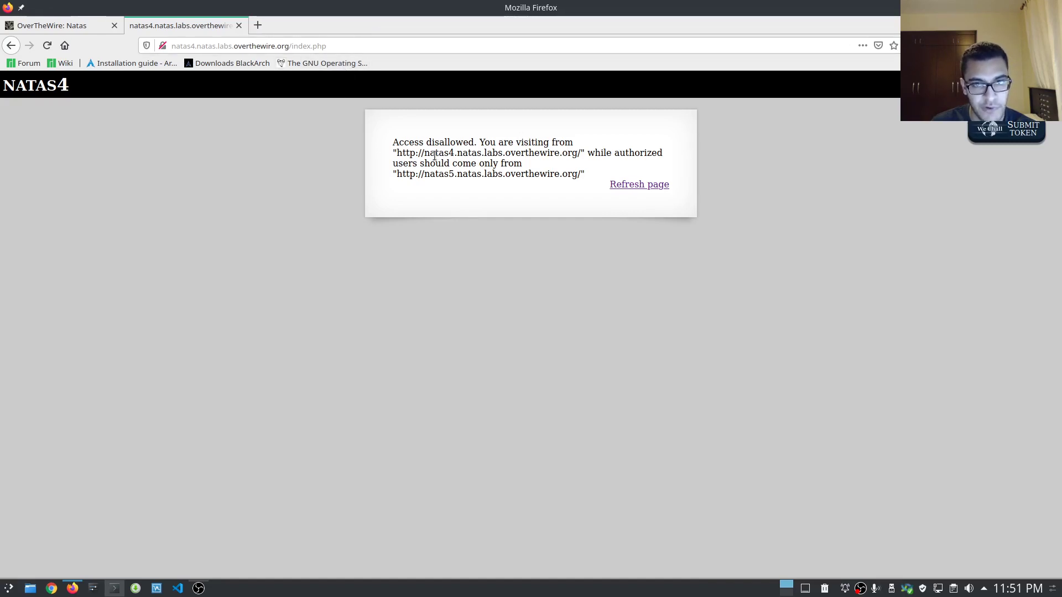
Examine the natas4 access message and the page's source code, and return to the natas4 page
{"action": "left_click_drag", "start_coordinate": [424, 155], "coordinate": [472, 151]}
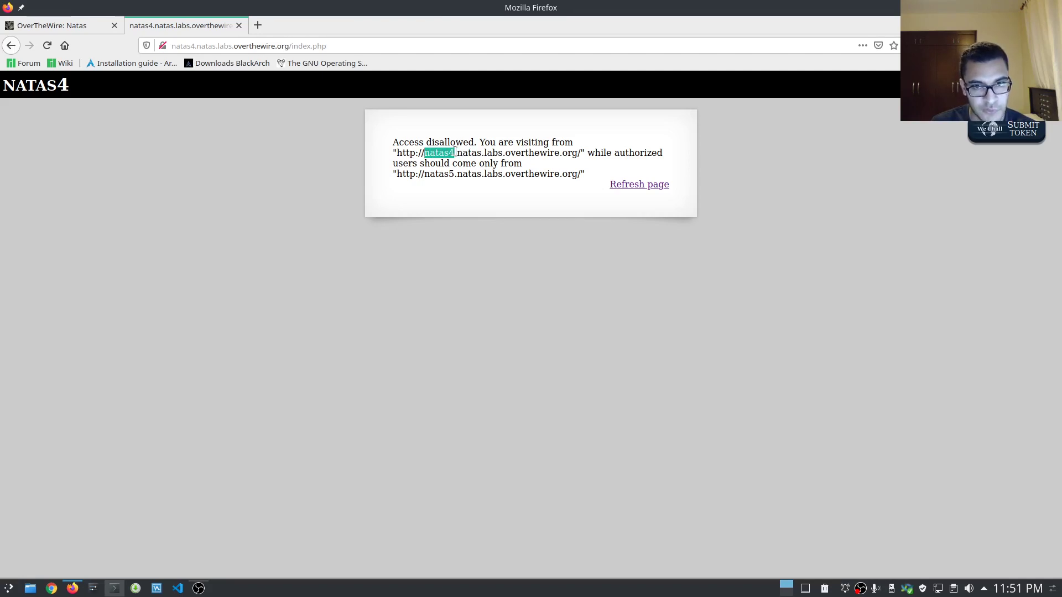
{"action": "left_click", "coordinate": [454, 152]}
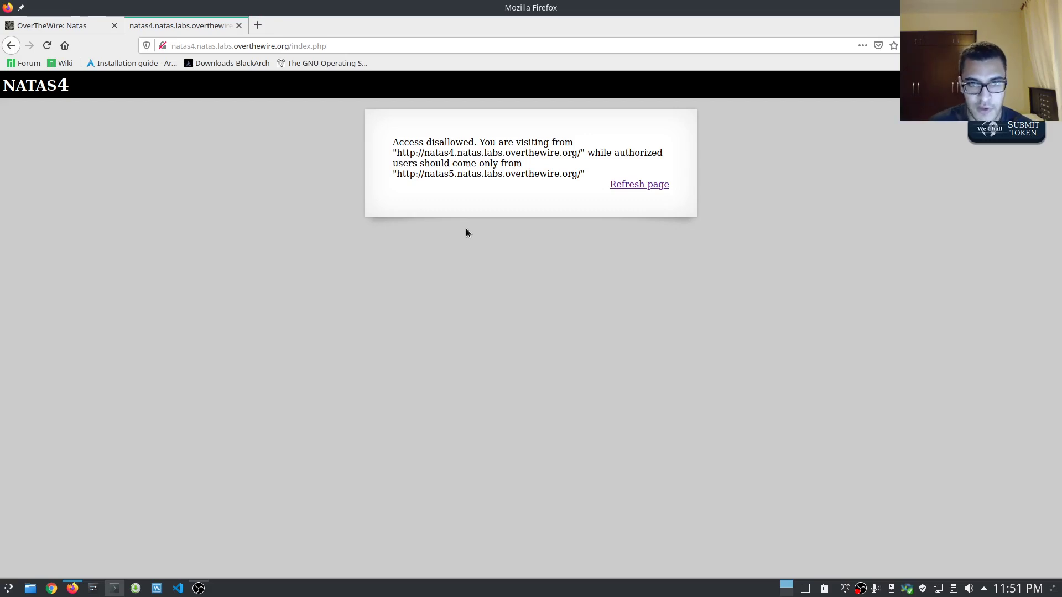
{"action": "right_click", "coordinate": [372, 249]}
{"action": "left_click", "coordinate": [420, 354]}
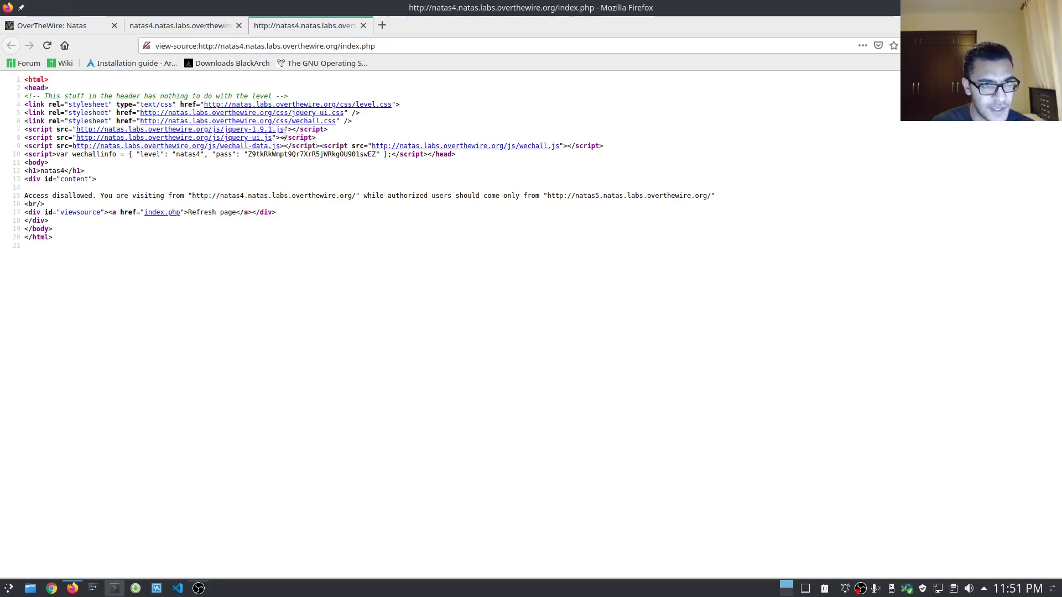
{"action": "double_click", "coordinate": [94, 154]}
{"action": "left_click", "coordinate": [209, 23]}
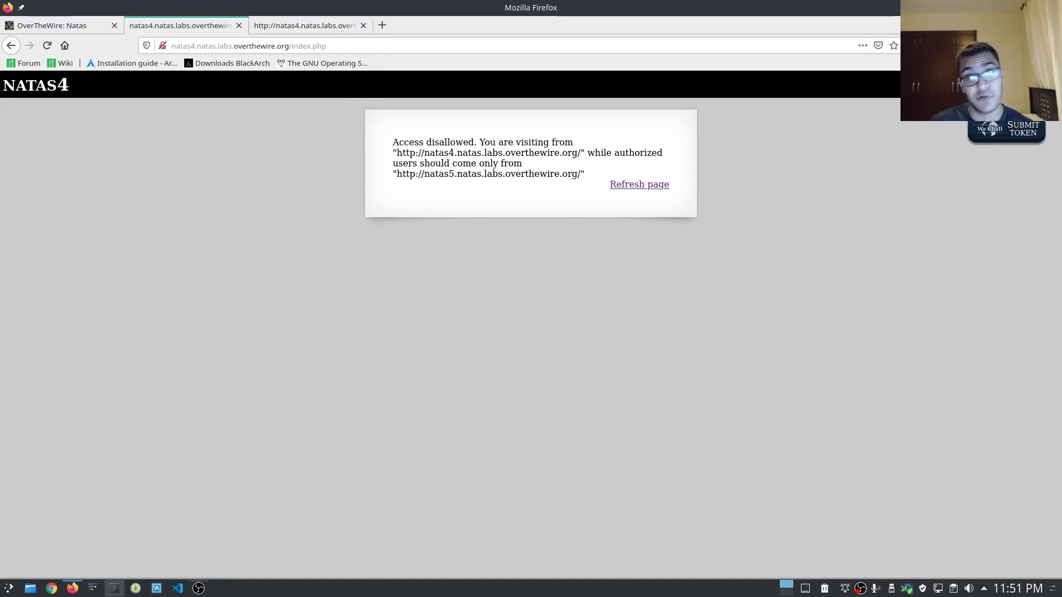
Search the web for "foxy proxy" in a new tab, install the FoxyProxy Standard add-on and dismiss its installation notice
{"action": "key", "text": "ctrl+t"}
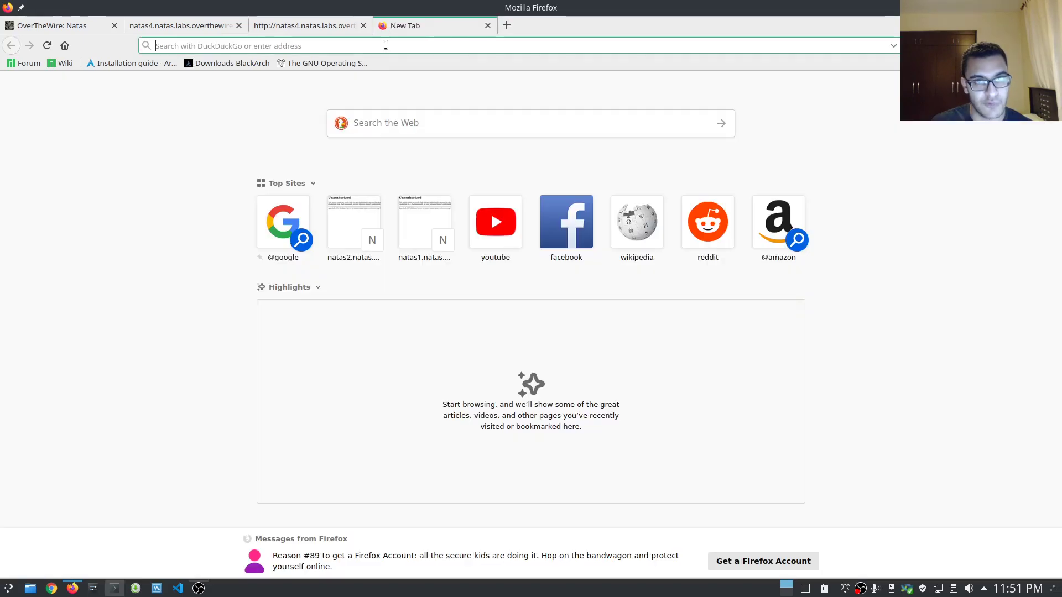
{"action": "type", "text": "foxy pro"}
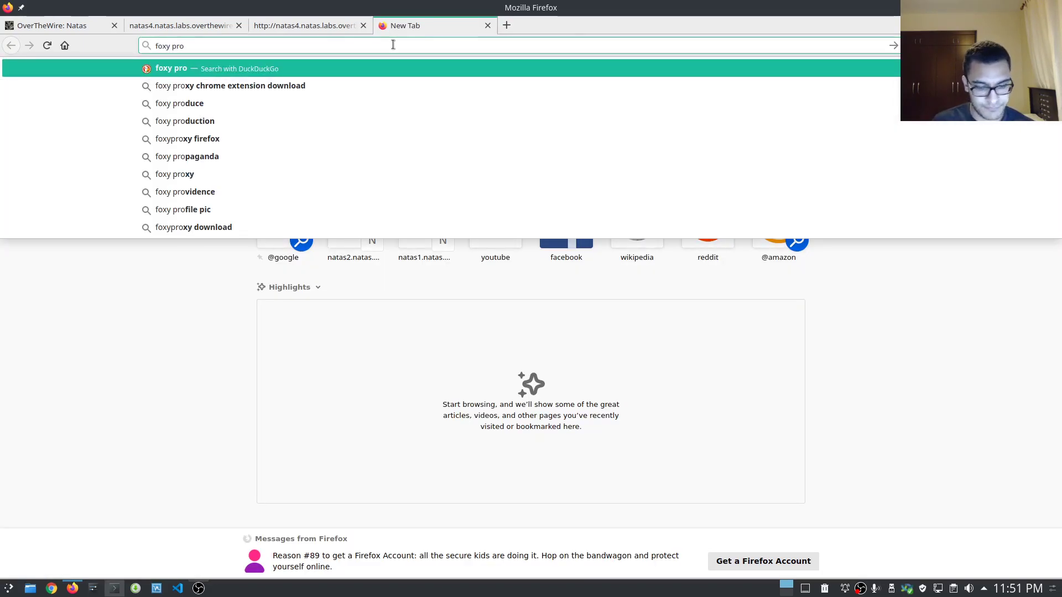
{"action": "type", "text": "xy"}
{"action": "key", "text": "Return"}
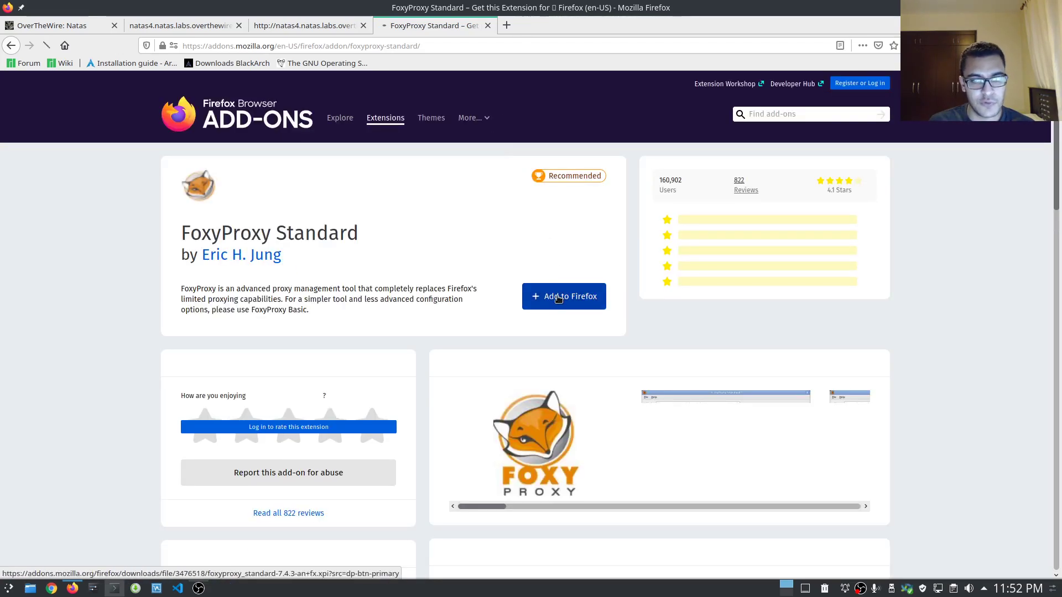
{"action": "left_click", "coordinate": [558, 299]}
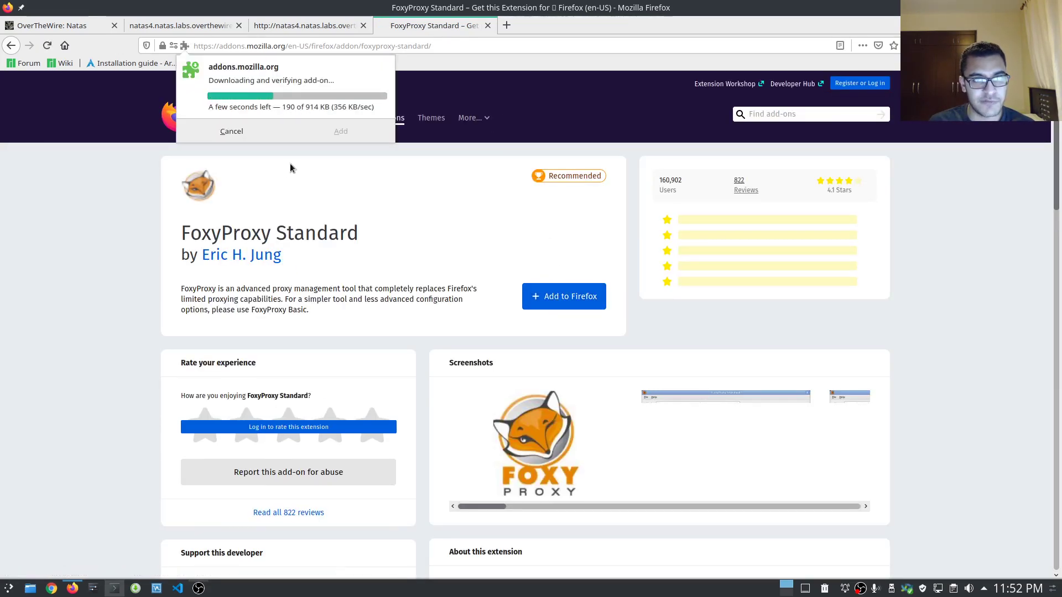
{"action": "left_click", "coordinate": [339, 211]}
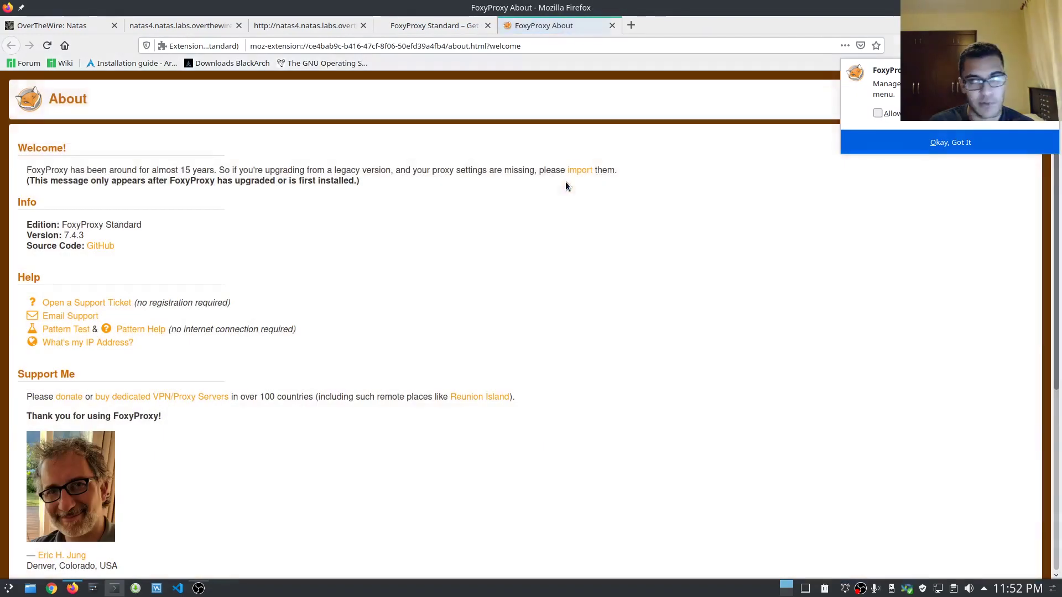
{"action": "left_click", "coordinate": [978, 143]}
Start a new proxy entry in the FoxyProxy options with the title OWASP ZAP and the blue colour #2e53cc
{"action": "left_click", "coordinate": [945, 46]}
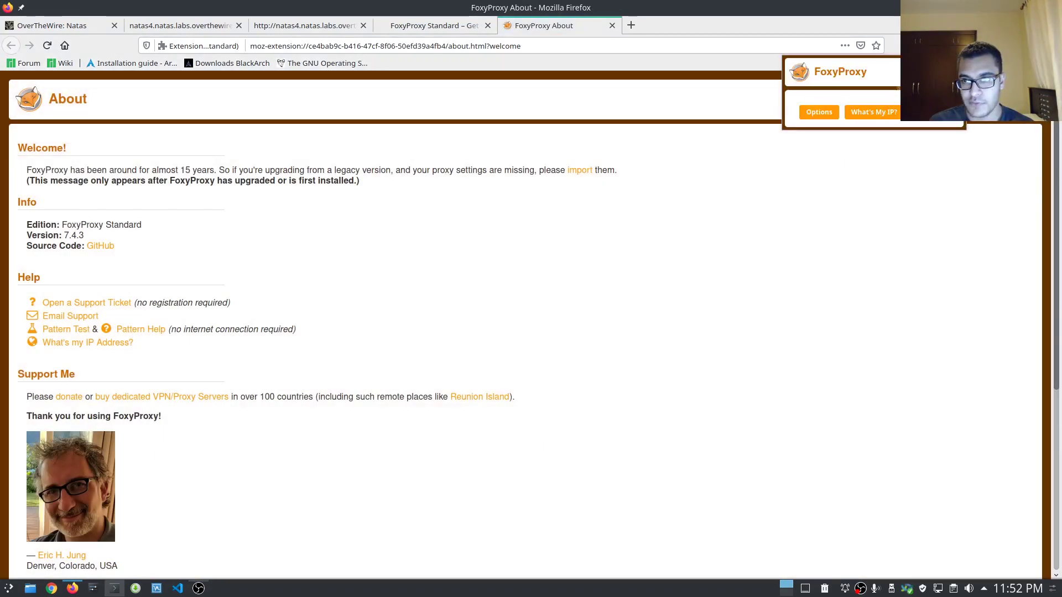
{"action": "left_click", "coordinate": [815, 112]}
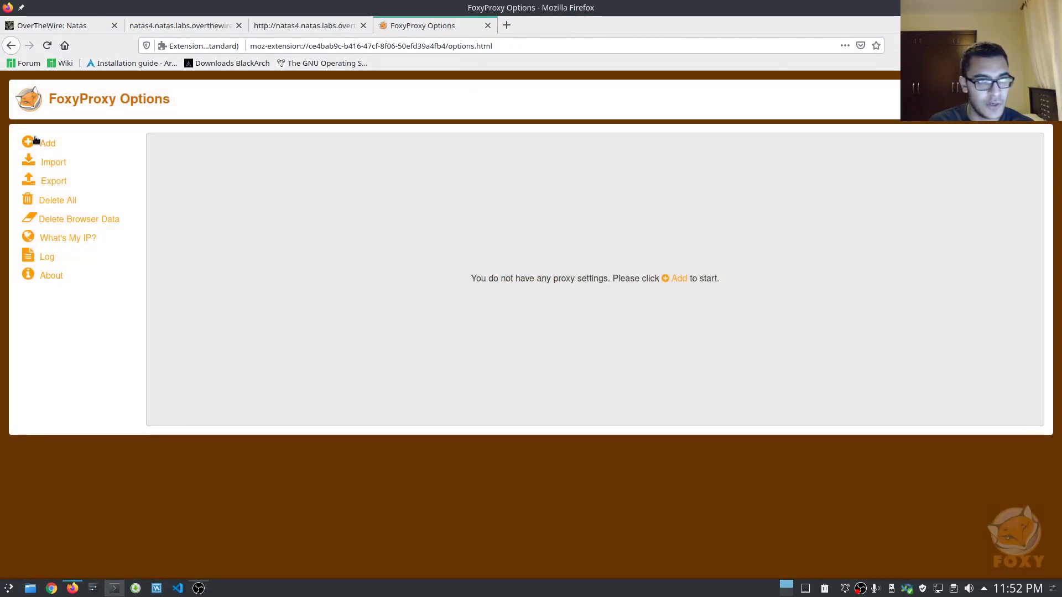
{"action": "left_click", "coordinate": [47, 143]}
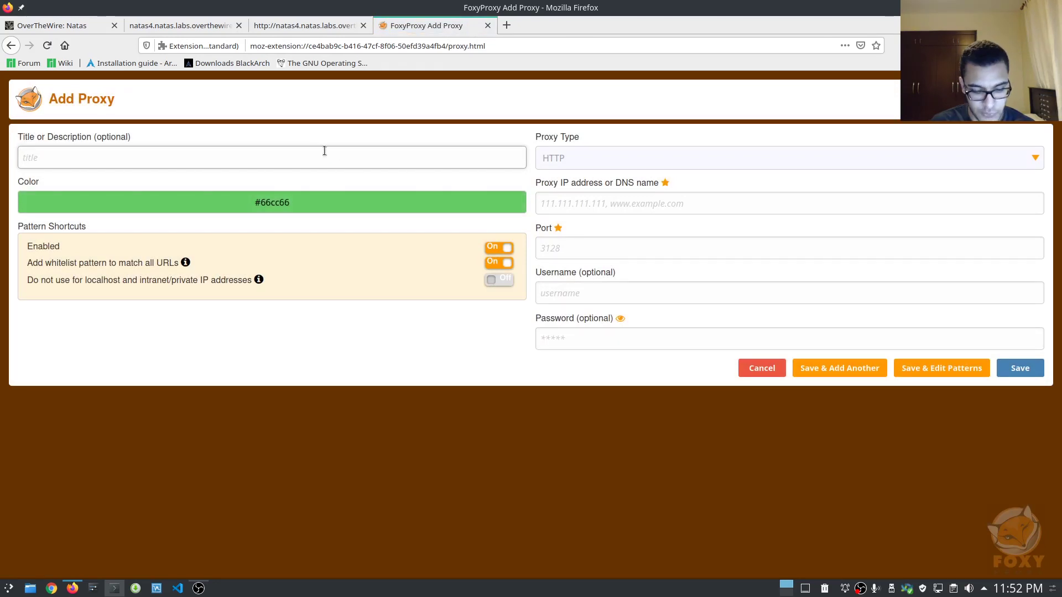
{"action": "type", "text": "OWASP ZAP"}
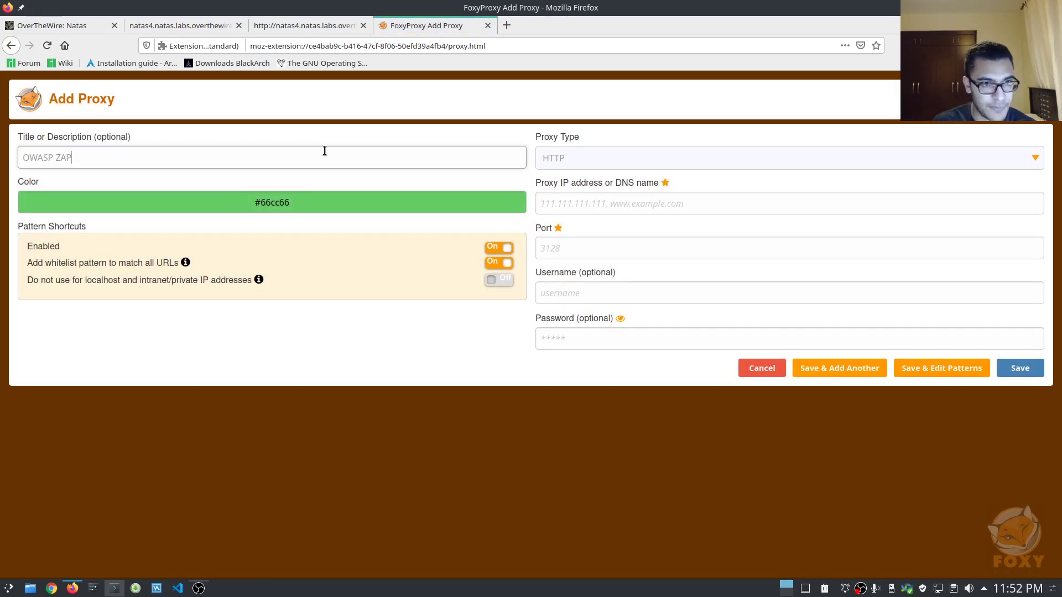
{"action": "left_click", "coordinate": [308, 201]}
{"action": "left_click", "coordinate": [99, 232]}
{"action": "left_click_drag", "start_coordinate": [99, 232], "coordinate": [88, 233]}
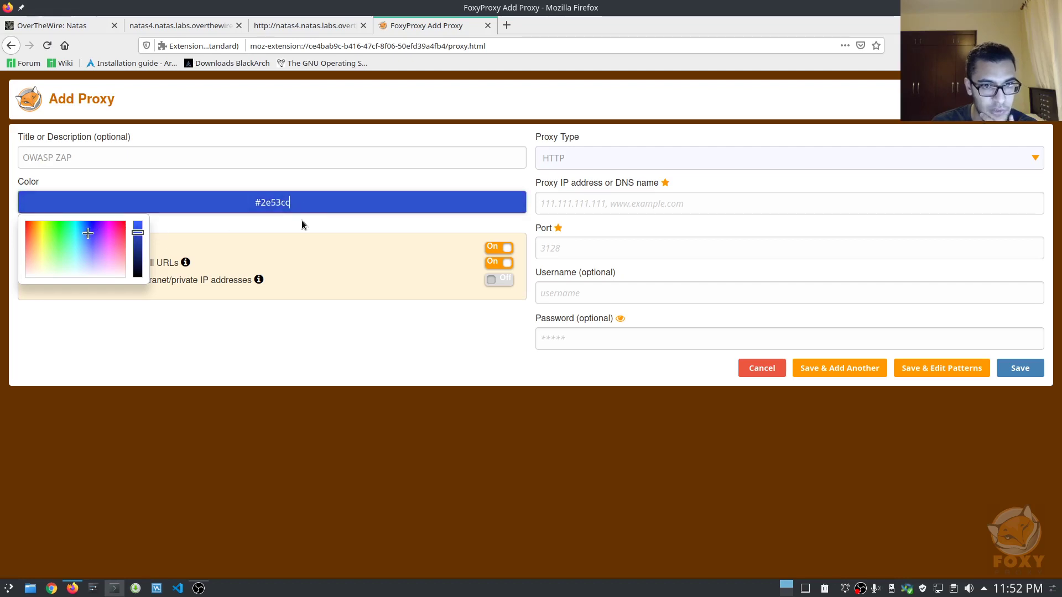
{"action": "left_click", "coordinate": [300, 221]}
Save the proxy as type HTTP with address 127.0.0.1 and port 8080, and return to the natas4 page, closing the FoxyProxy options
{"action": "left_click", "coordinate": [596, 166]}
{"action": "left_click", "coordinate": [596, 166]}
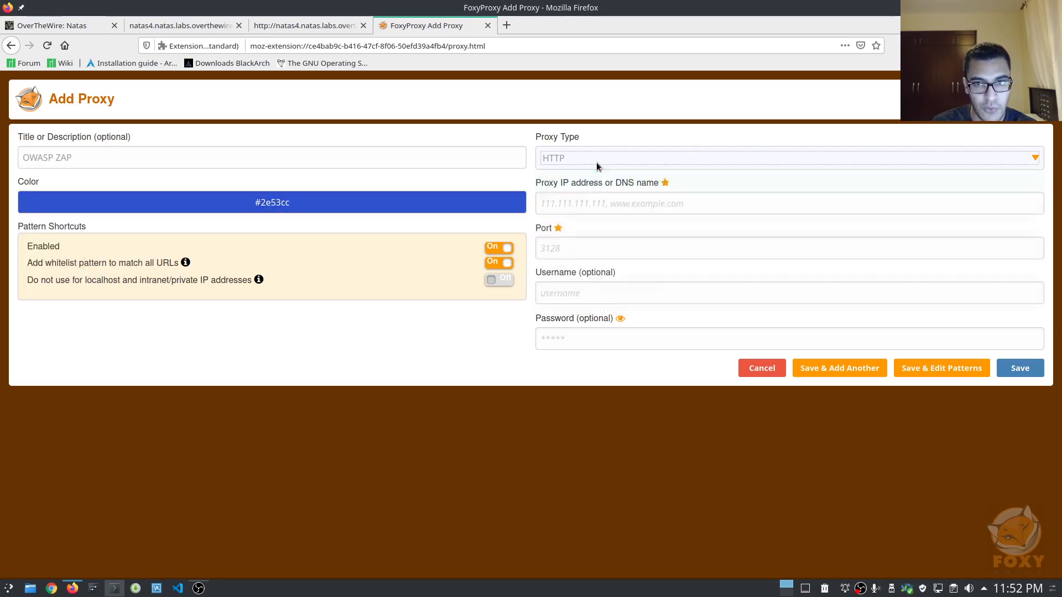
{"action": "left_click", "coordinate": [591, 202]}
{"action": "type", "text": "127"}
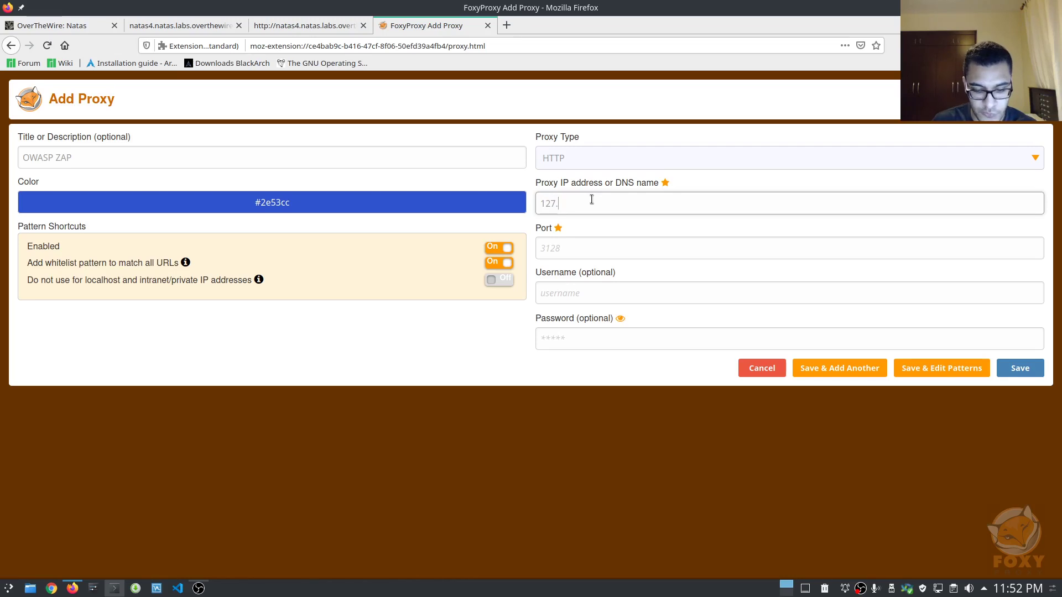
{"action": "type", "text": ".0.0.1"}
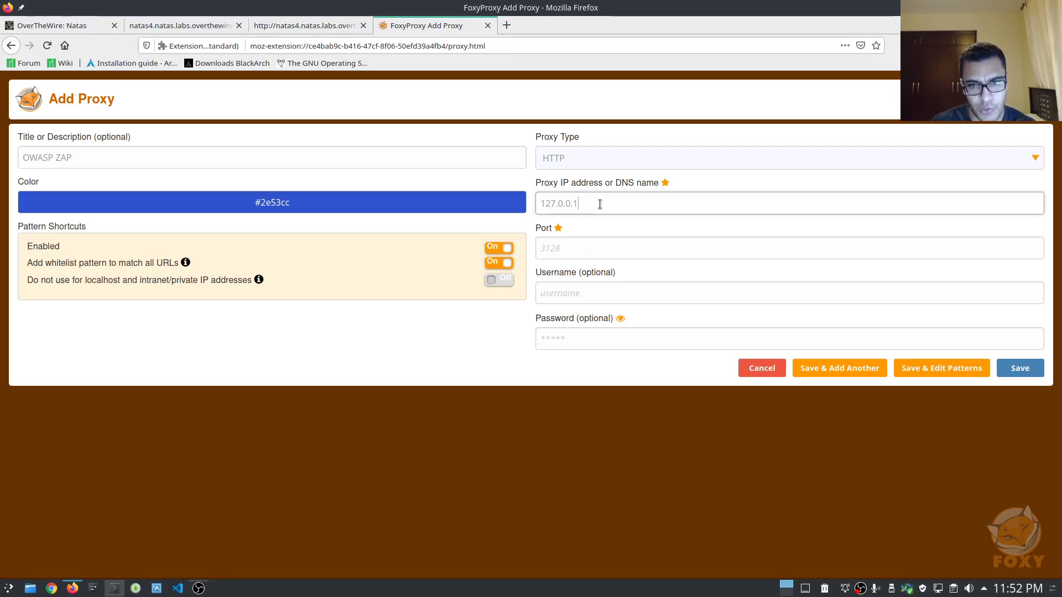
{"action": "left_click", "coordinate": [589, 250]}
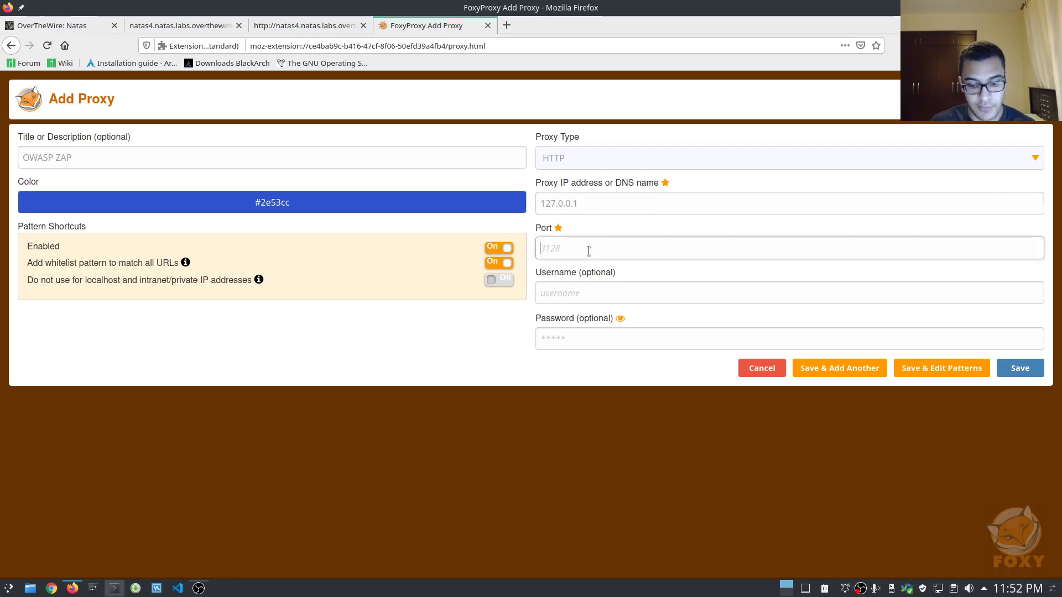
{"action": "type", "text": "8080"}
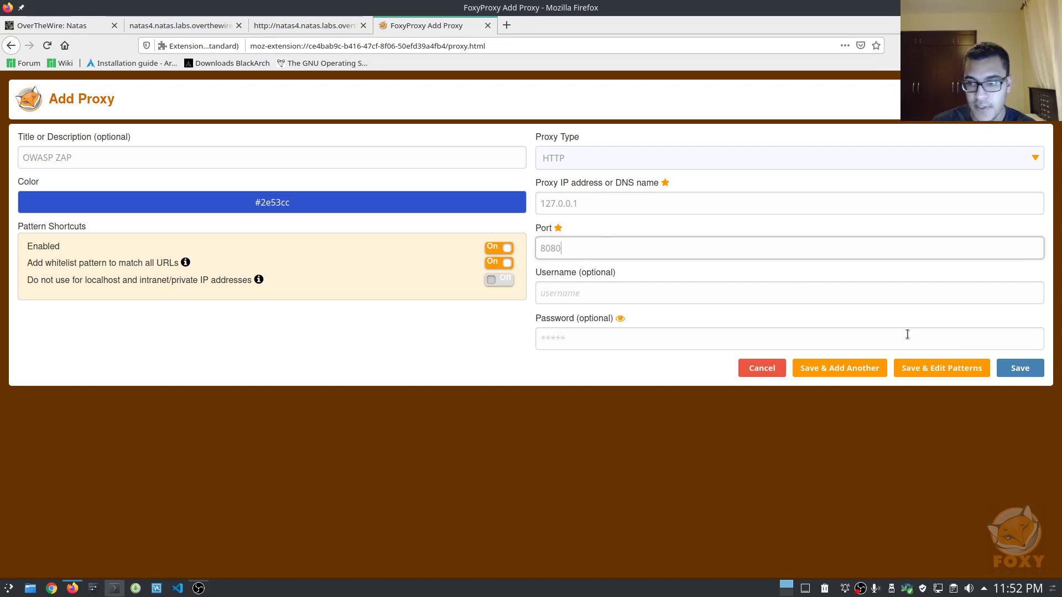
{"action": "left_click", "coordinate": [1020, 368]}
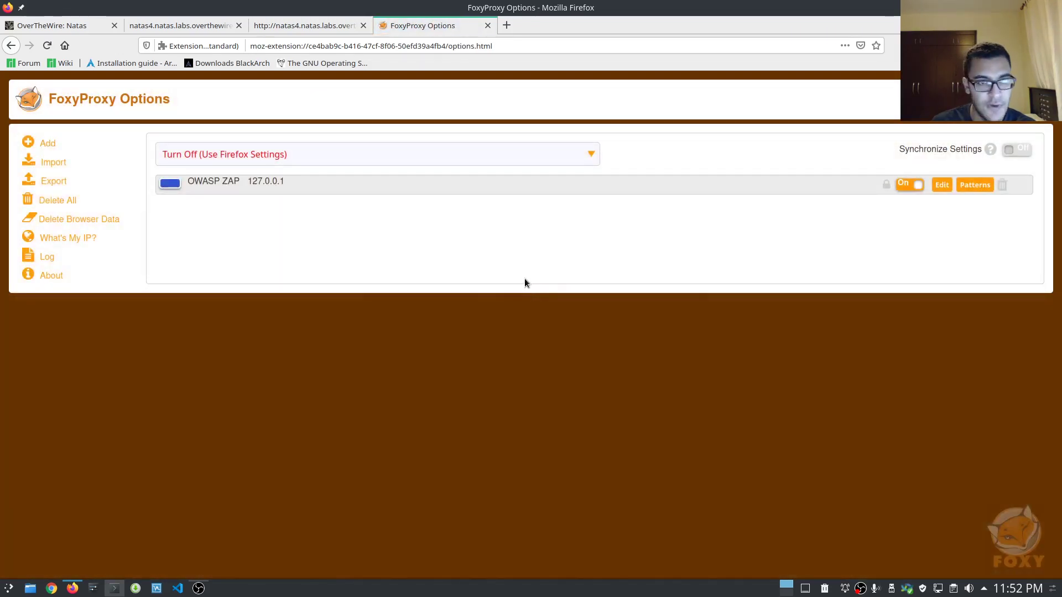
{"action": "left_click", "coordinate": [487, 25]}
{"action": "left_click", "coordinate": [201, 27]}
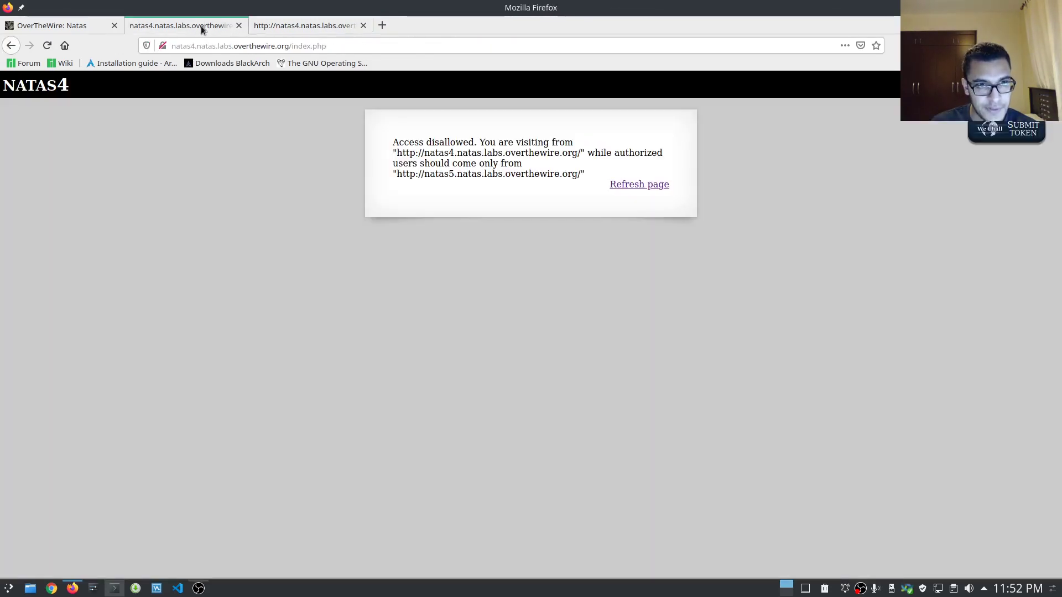
Search the browser preferences for "cert" in a new tab and open the Certificate Manager
{"action": "left_click", "coordinate": [381, 26]}
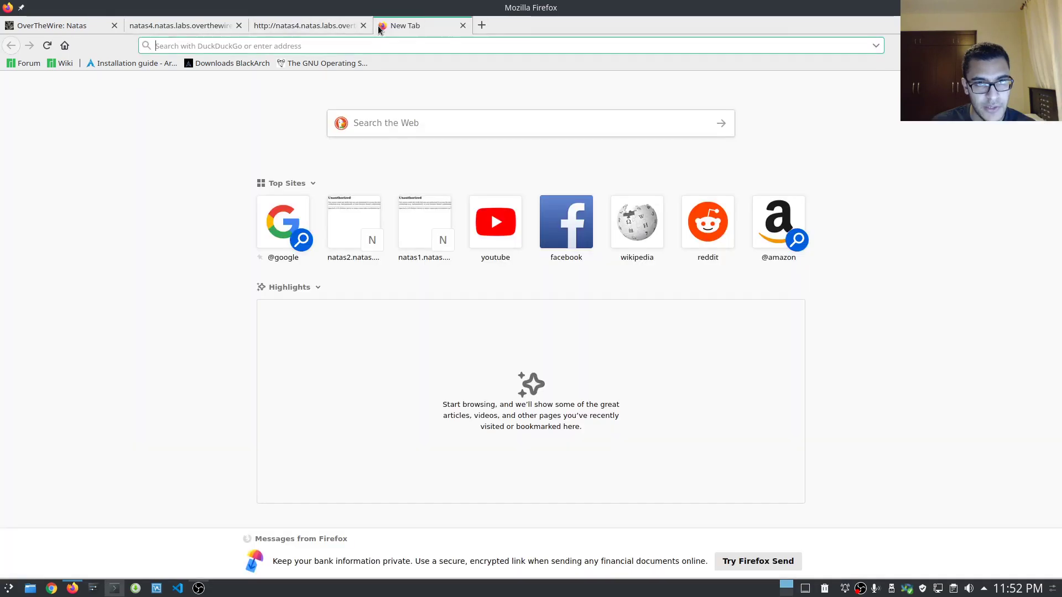
{"action": "left_click", "coordinate": [1051, 45]}
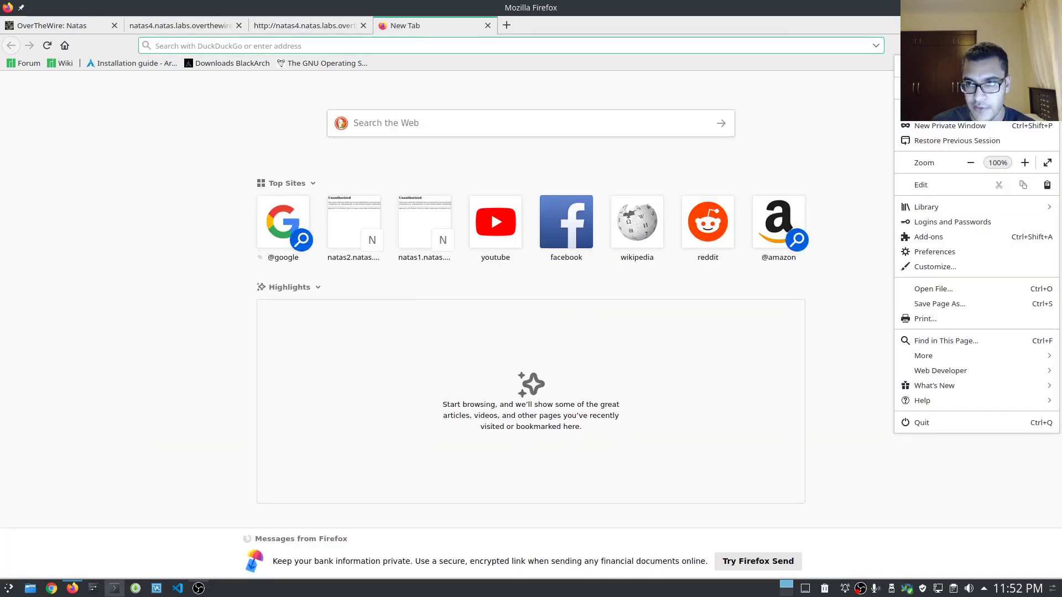
{"action": "left_click", "coordinate": [952, 250]}
{"action": "type", "text": "cert"}
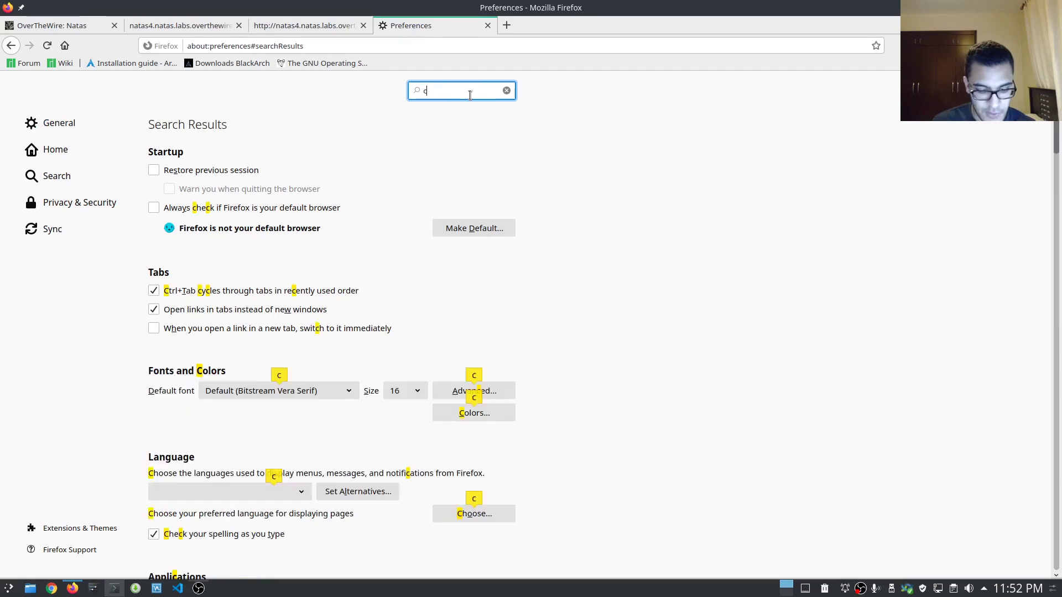
{"action": "left_click", "coordinate": [496, 221]}
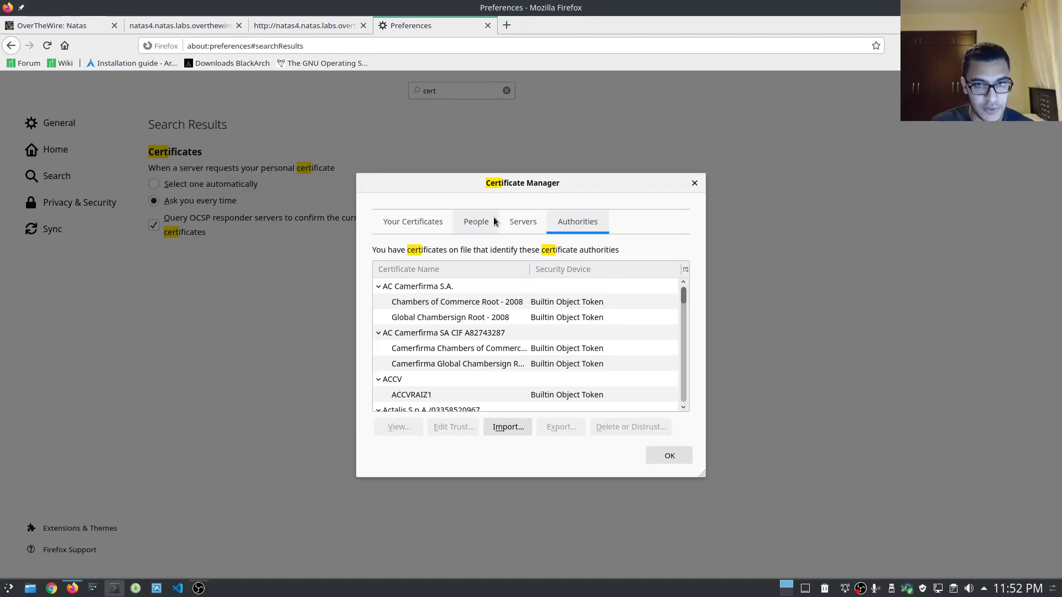
Delete the OWASP Zed Attack Proxy Root CA from the certificate authorities and close the Certificate Manager
{"action": "scroll", "coordinate": [575, 326], "scroll_direction": "down", "scroll_amount": 10}
{"action": "scroll", "coordinate": [575, 328], "scroll_direction": "down", "scroll_amount": 10}
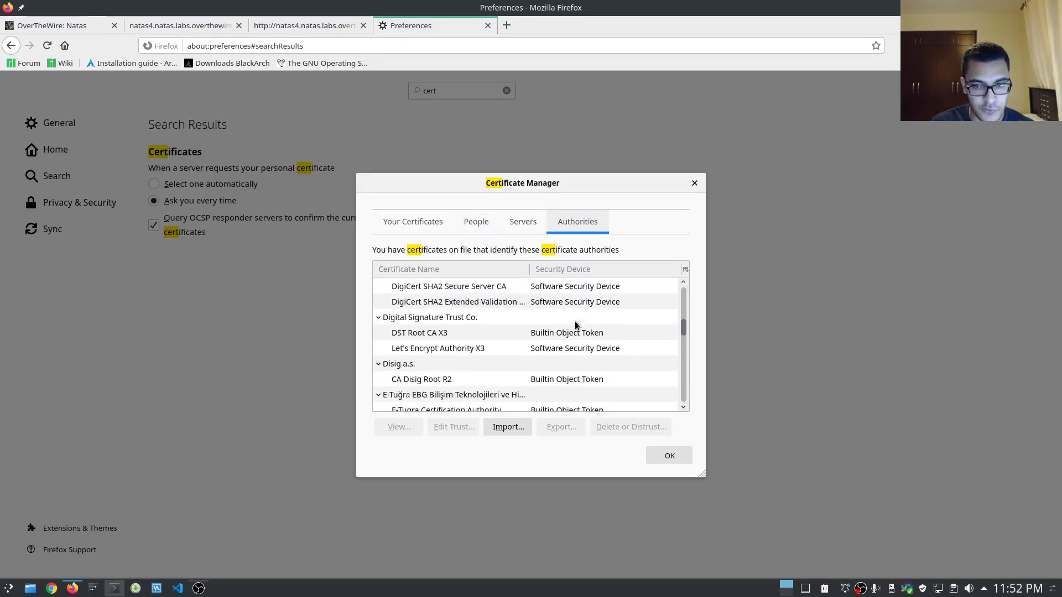
{"action": "left_click_drag", "start_coordinate": [677, 325], "coordinate": [682, 359]}
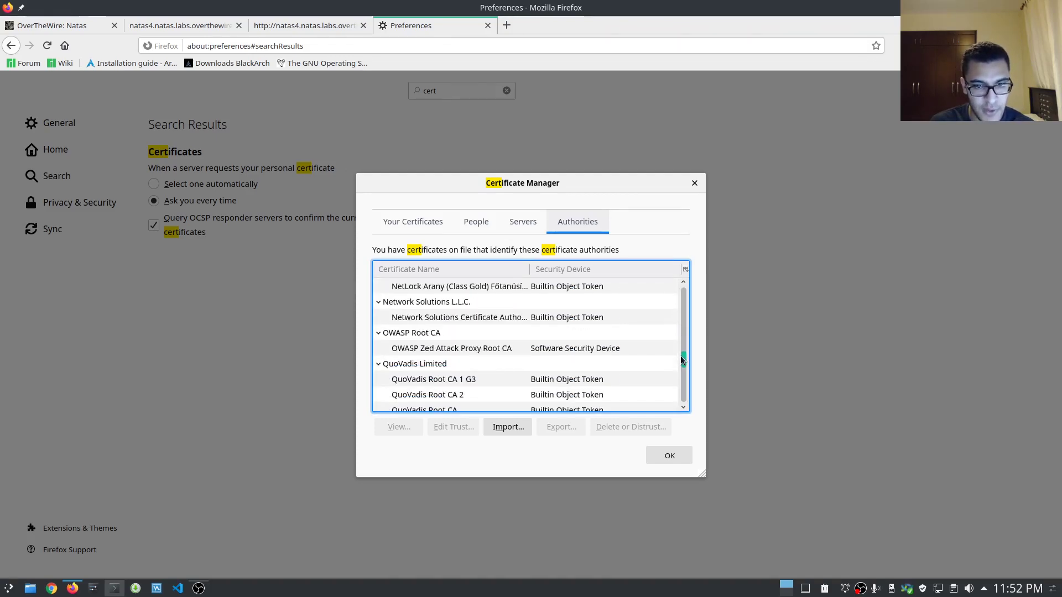
{"action": "left_click", "coordinate": [431, 348]}
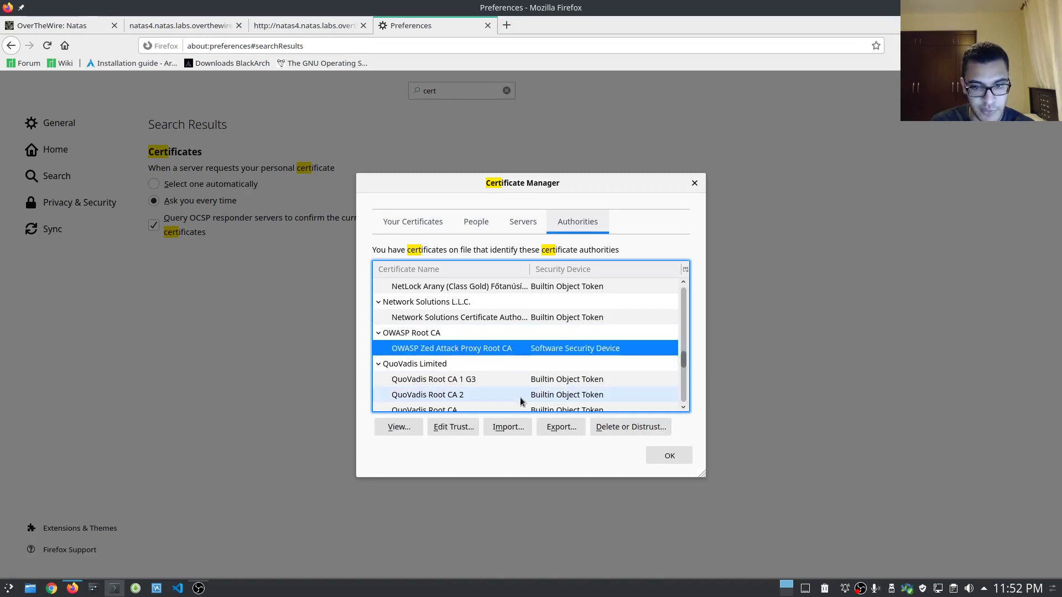
{"action": "left_click", "coordinate": [612, 428]}
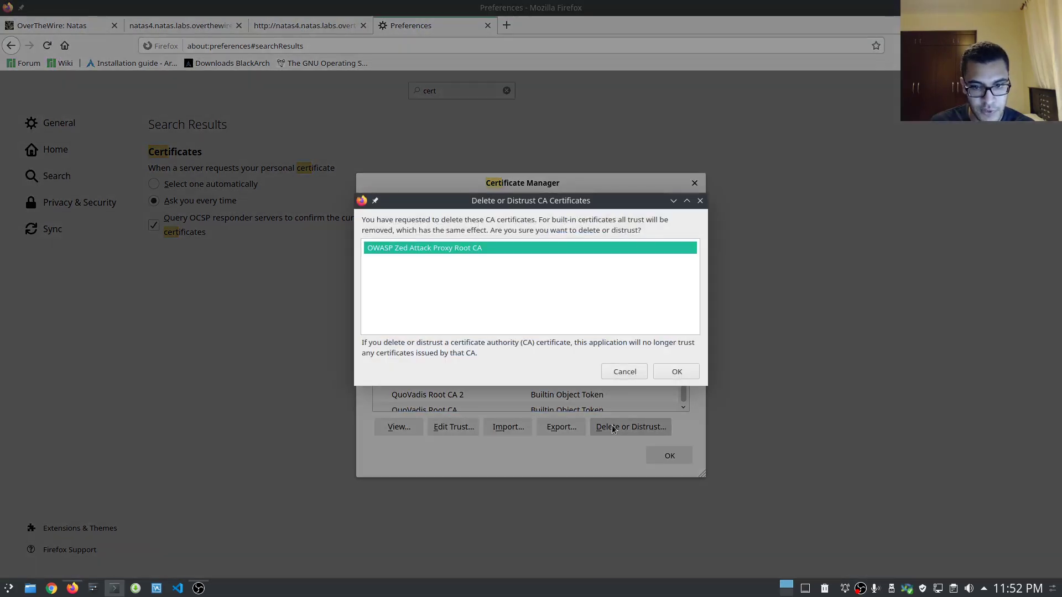
{"action": "left_click", "coordinate": [676, 372]}
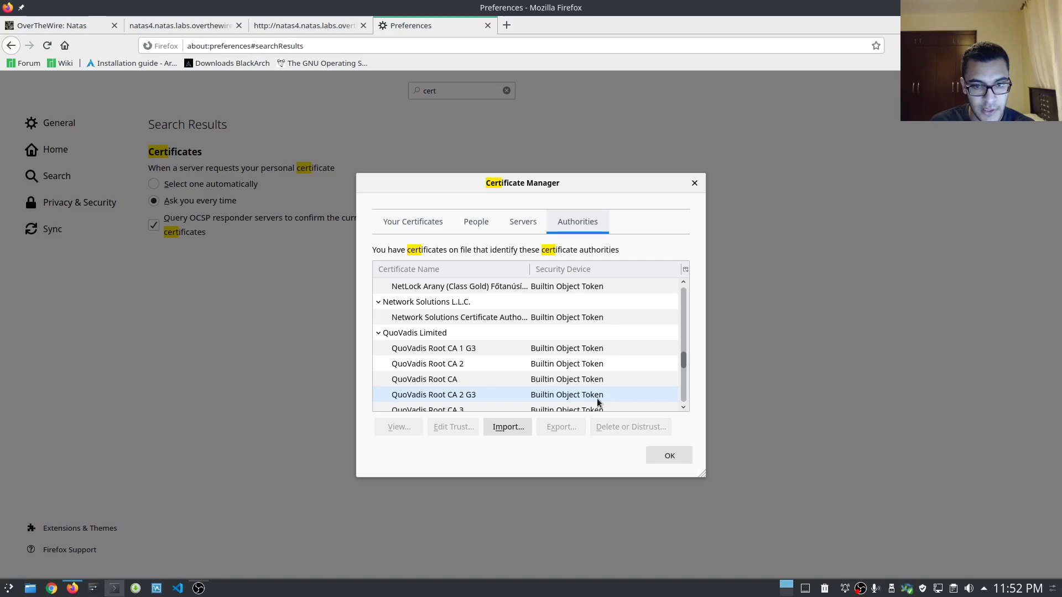
{"action": "left_click", "coordinate": [669, 455]}
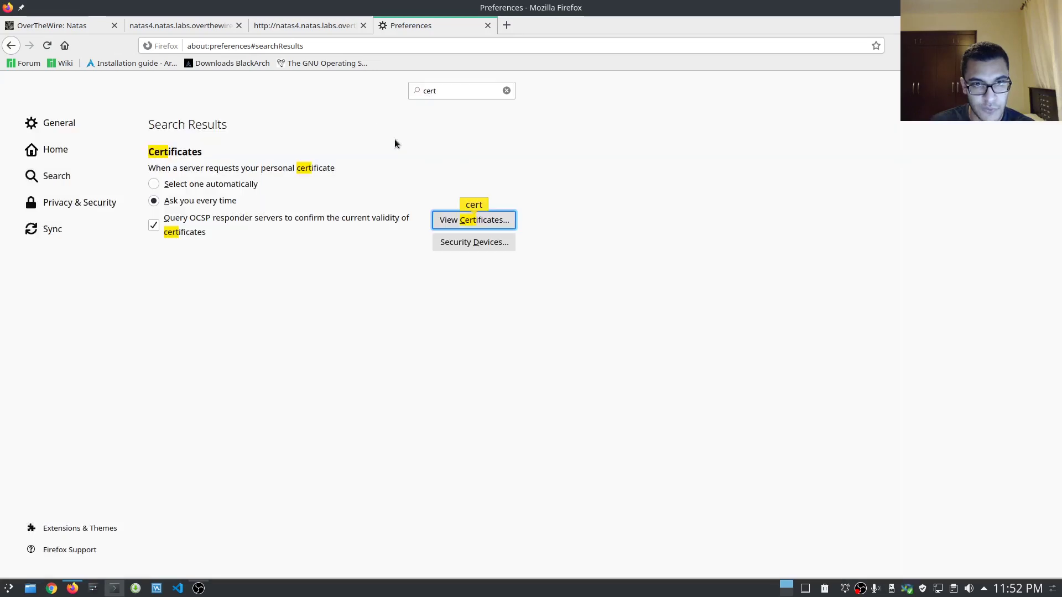
Open a new Konsole window and launch OWASP ZAP with the zaproxy command
{"action": "right_click", "coordinate": [114, 588]}
{"action": "left_click", "coordinate": [139, 486]}
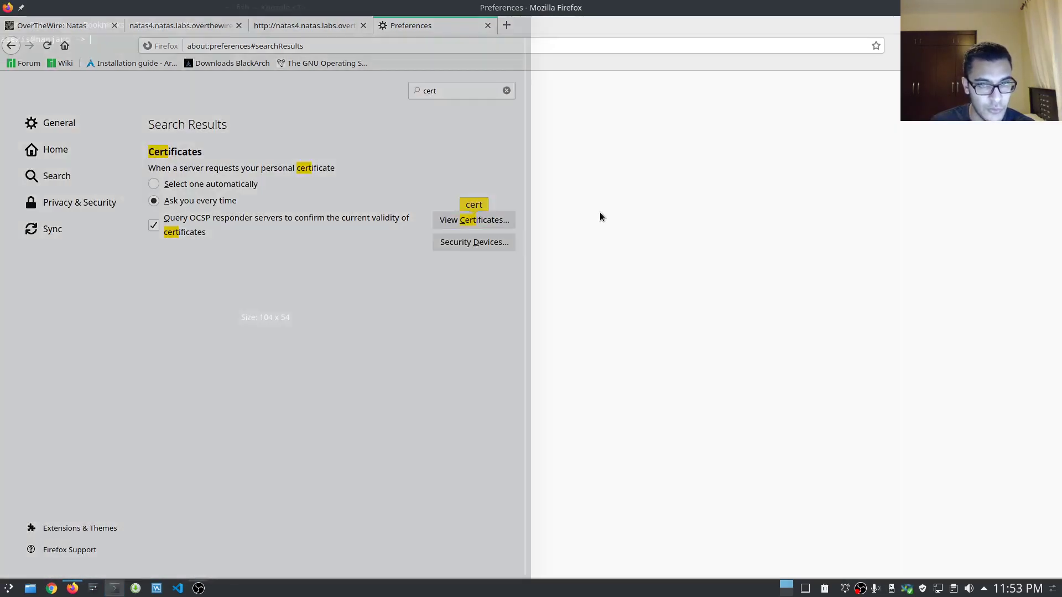
{"action": "type", "text": "zap"}
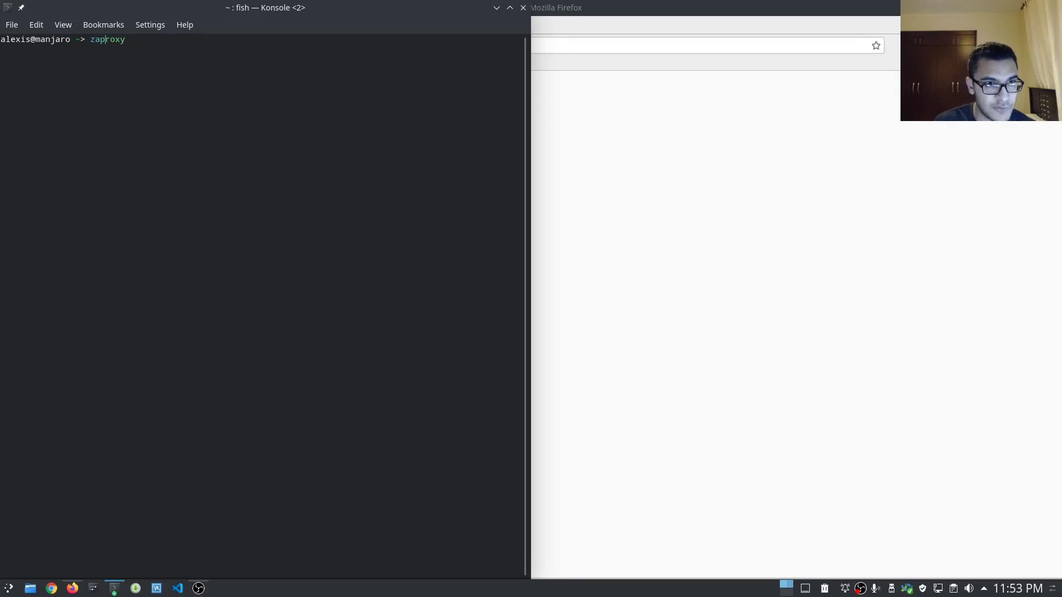
{"action": "key", "text": "Right"}
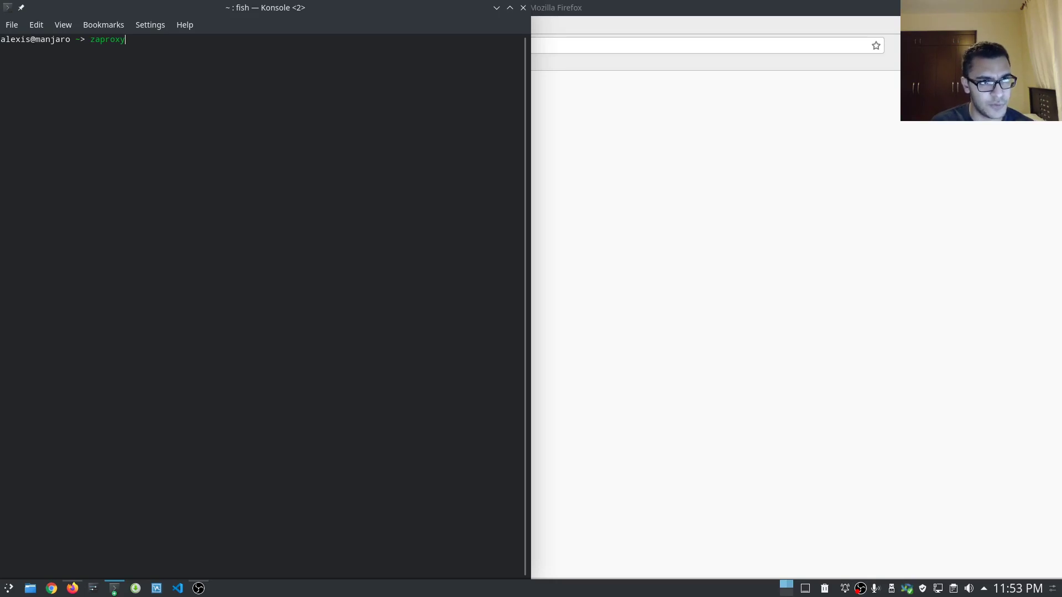
{"action": "key", "text": "Return"}
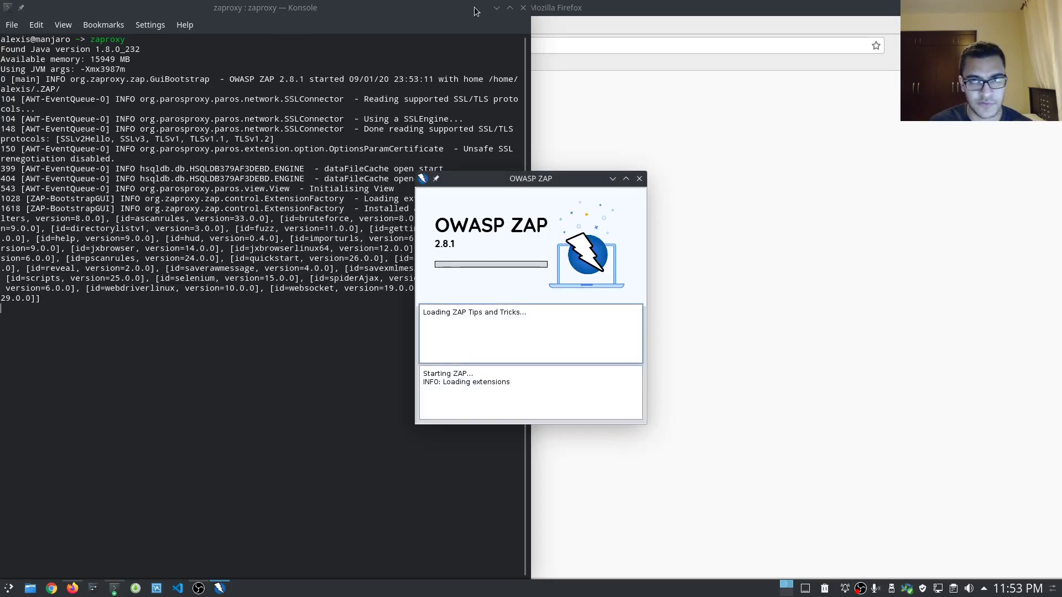
Start the ZAP session without persisting it and dismiss the news notice
{"action": "left_click", "coordinate": [496, 7]}
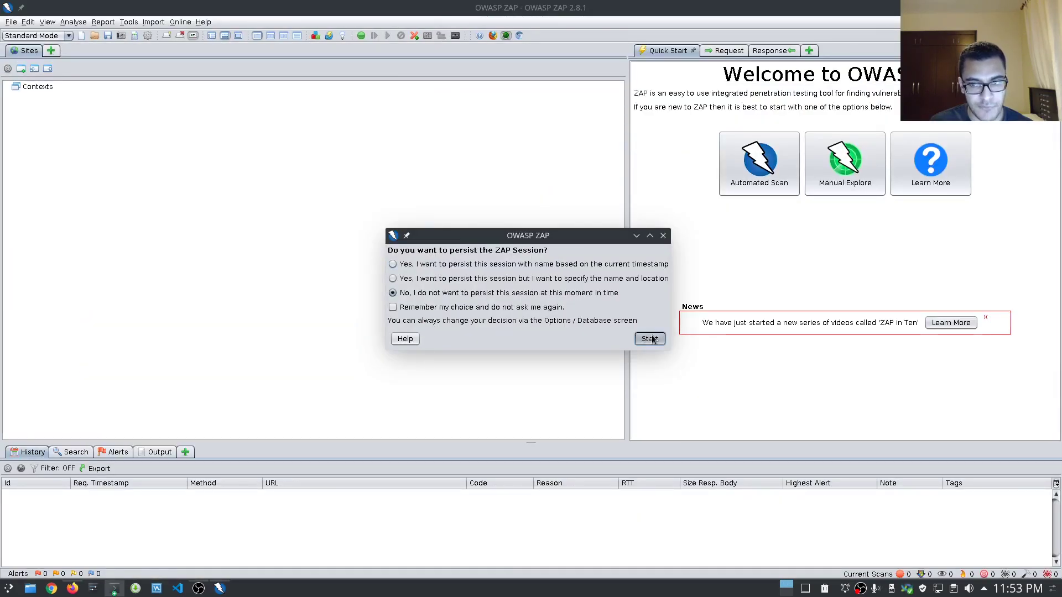
{"action": "left_click", "coordinate": [650, 339]}
{"action": "left_click", "coordinate": [986, 318]}
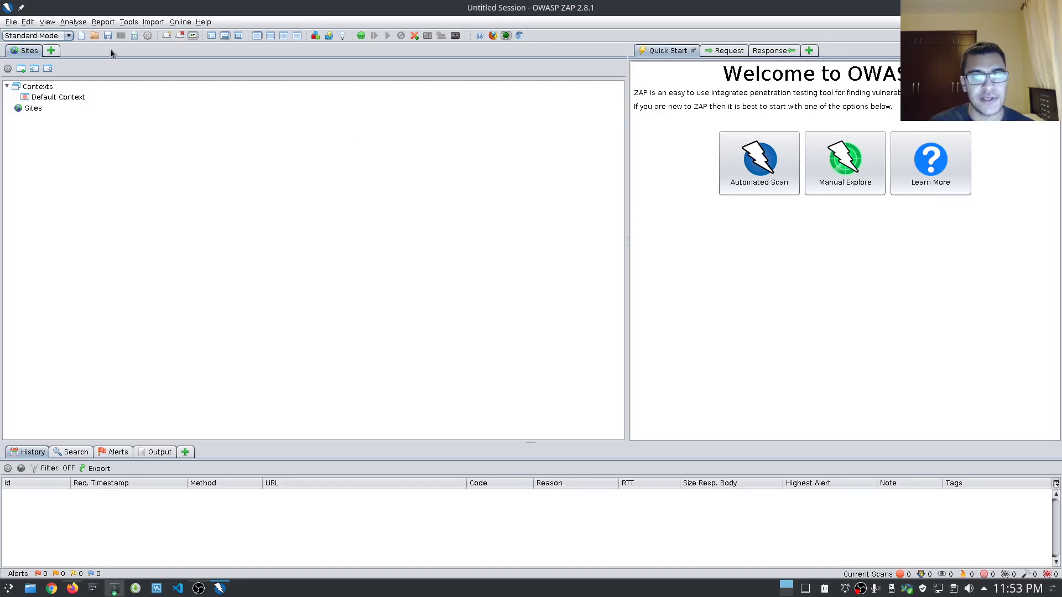
Save ZAP's dynamic SSL root CA certificate to the Desktop as owasp_zap_root_ca.cer and close the options
{"action": "left_click", "coordinate": [129, 22]}
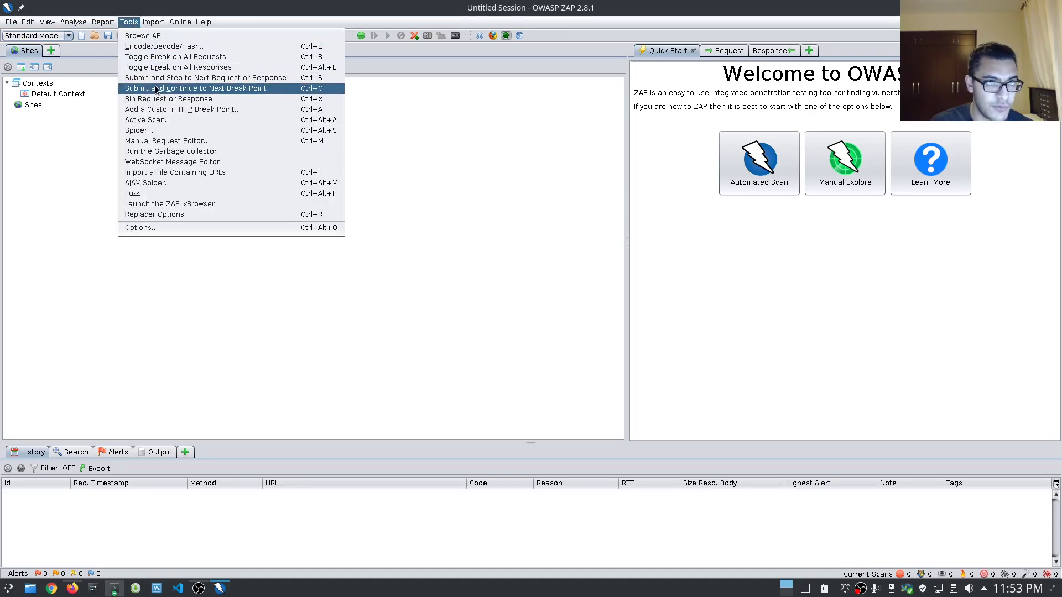
{"action": "left_click", "coordinate": [325, 228]}
{"action": "left_click", "coordinate": [374, 251]}
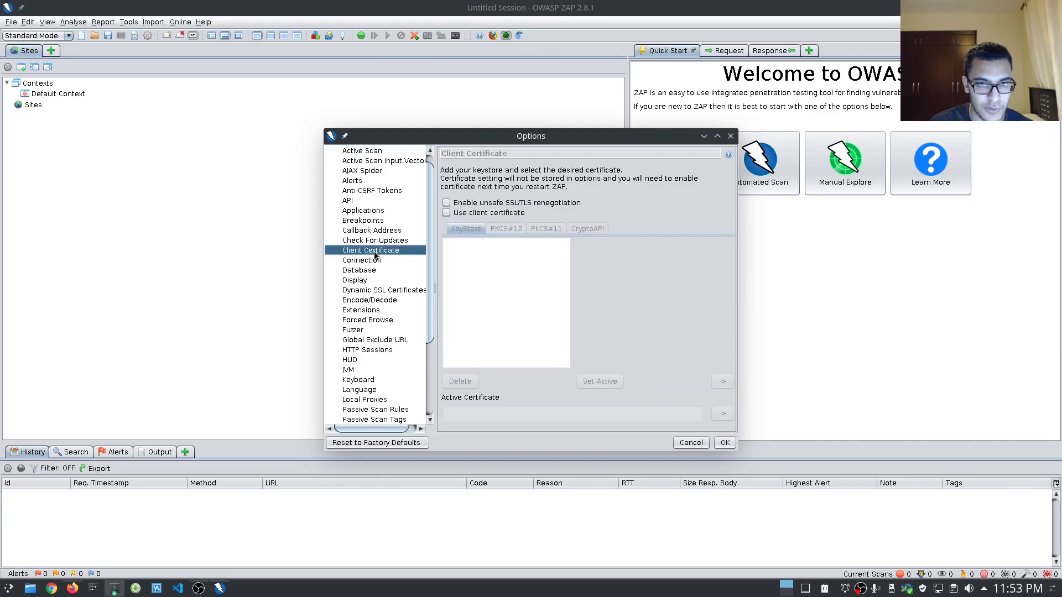
{"action": "left_click", "coordinate": [381, 290]}
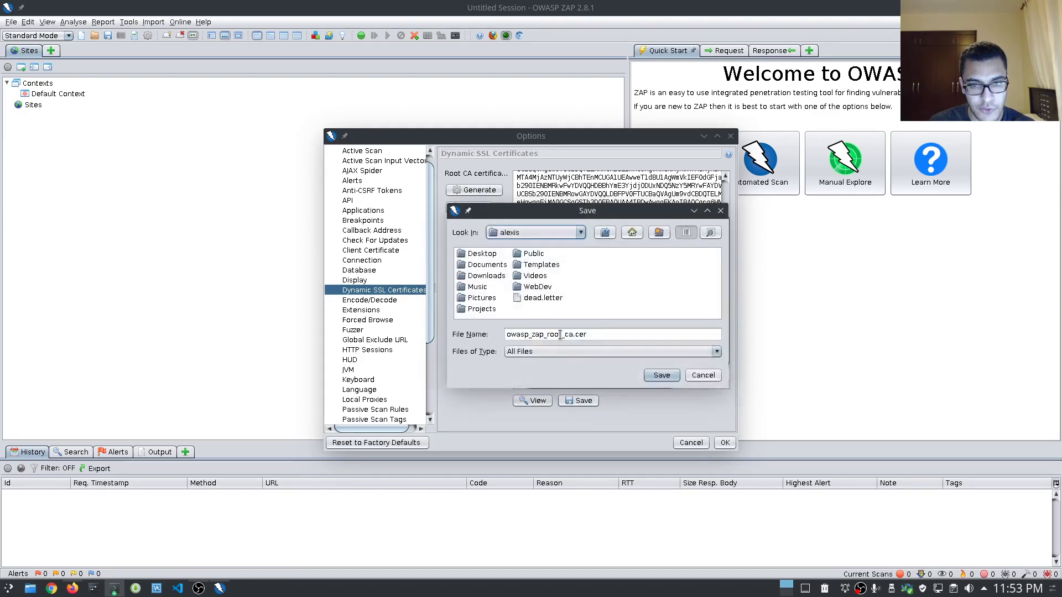
{"action": "double_click", "coordinate": [478, 254]}
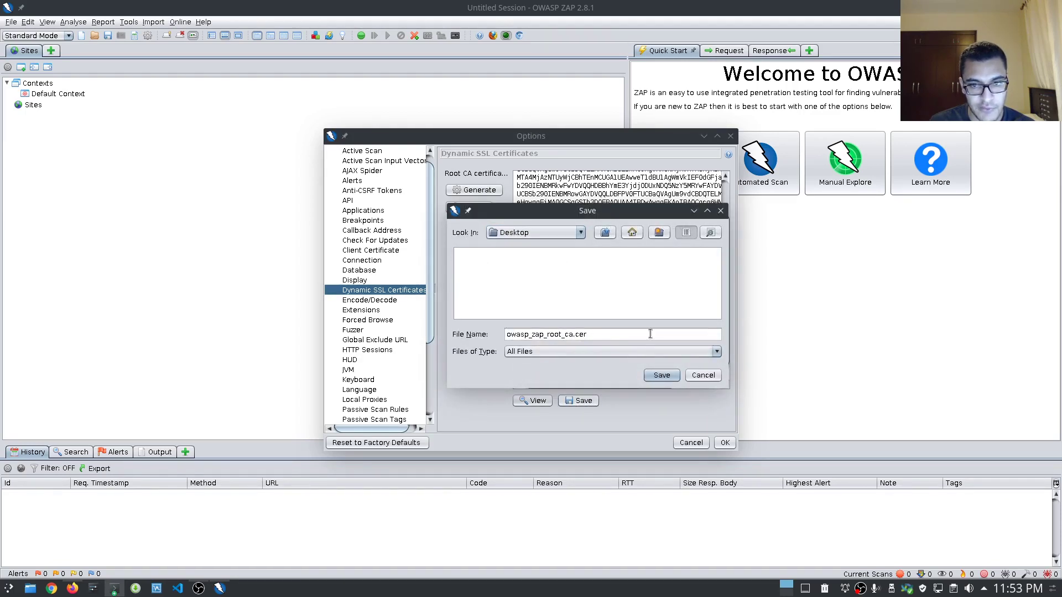
{"action": "left_click", "coordinate": [676, 376]}
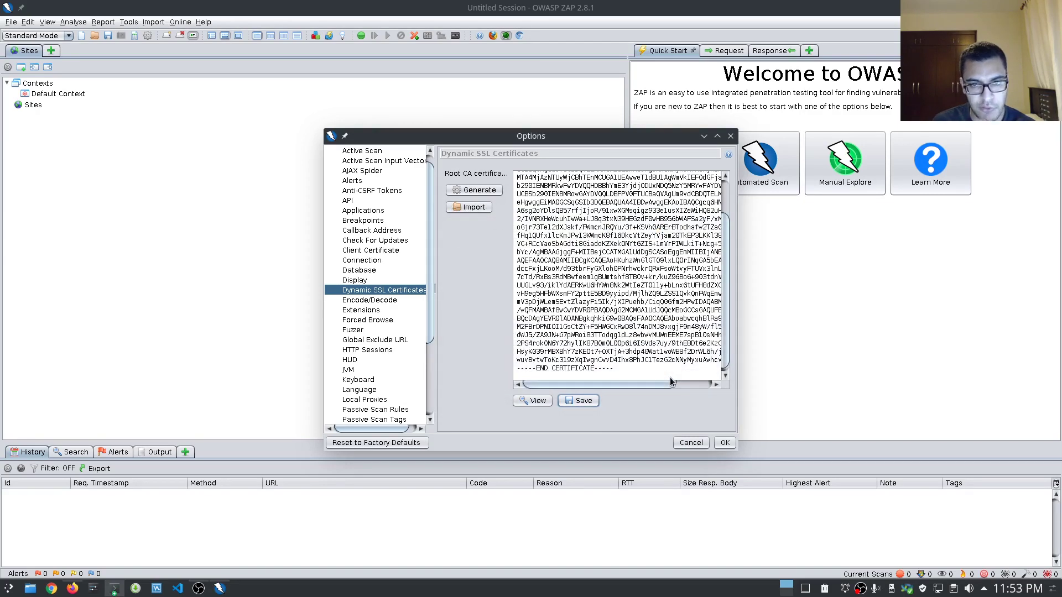
{"action": "left_click", "coordinate": [717, 442]}
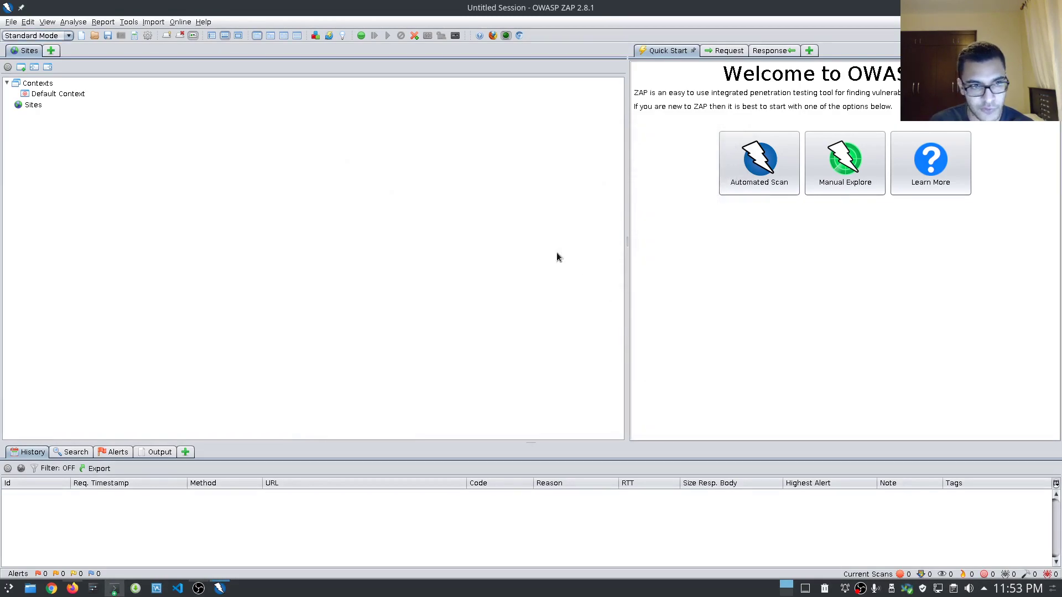
Switch to the natas4 page in Firefox and activate the OWASP ZAP proxy in FoxyProxy
{"action": "left_click", "coordinate": [73, 588]}
{"action": "left_click", "coordinate": [170, 24]}
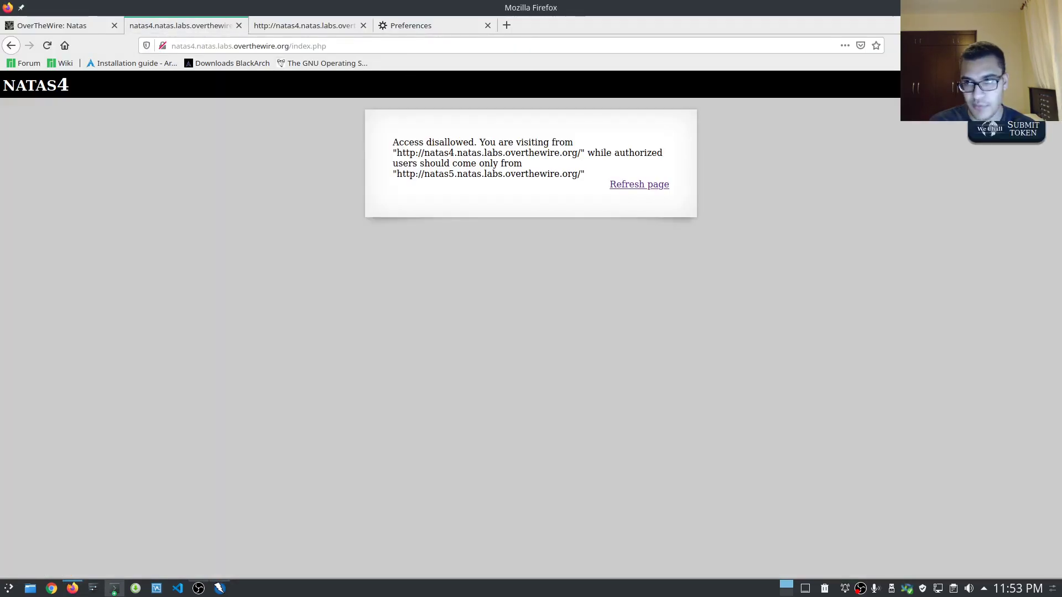
{"action": "left_click", "coordinate": [952, 45]}
{"action": "left_click", "coordinate": [834, 111]}
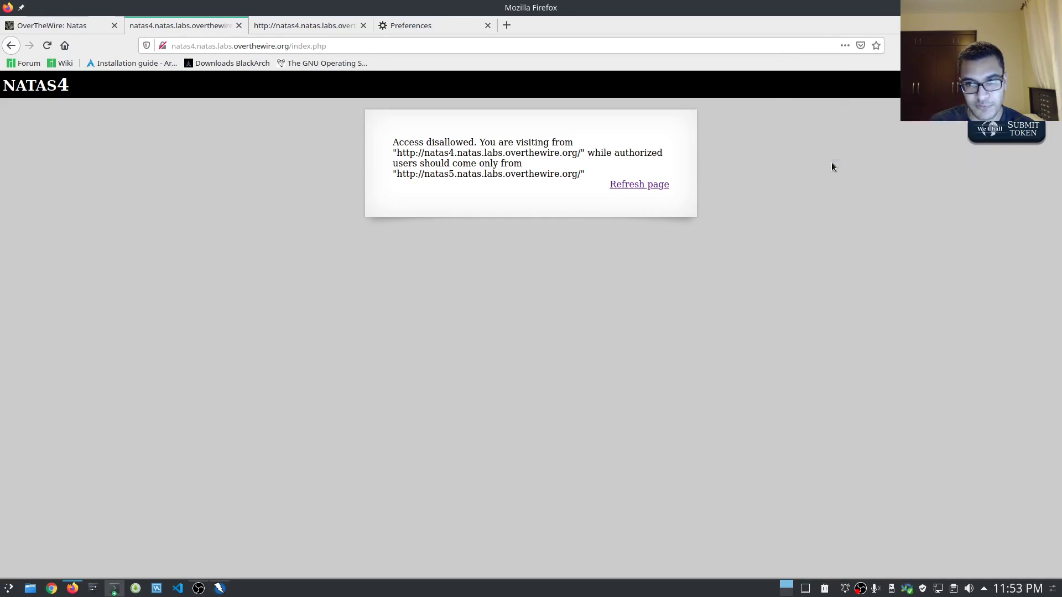
Reload the natas4 page through the proxy and try to accept the certificate risk and continue
{"action": "left_click", "coordinate": [219, 588]}
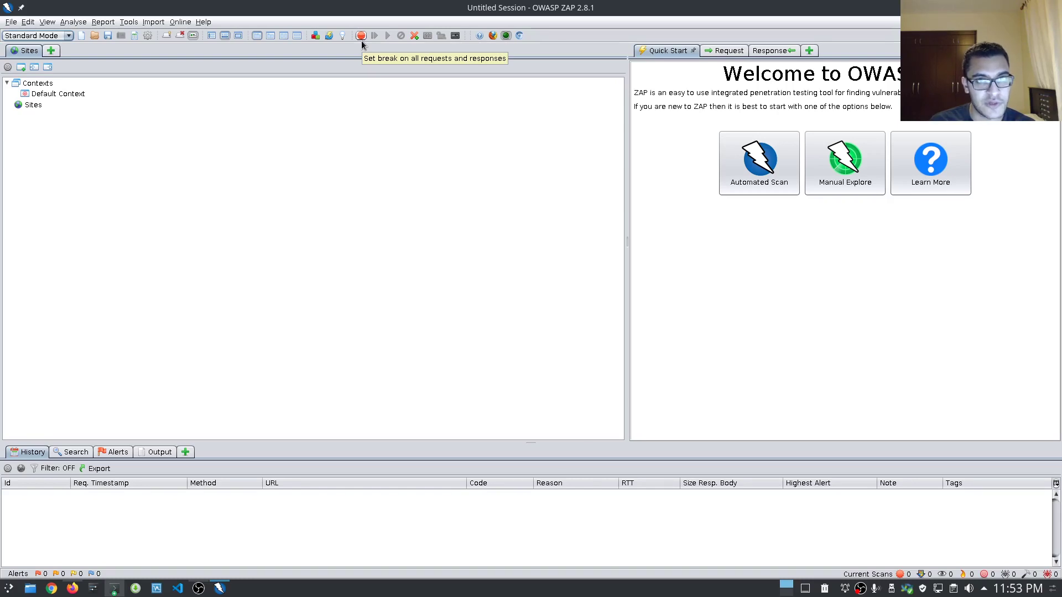
{"action": "left_click", "coordinate": [73, 587]}
{"action": "left_click", "coordinate": [47, 45]}
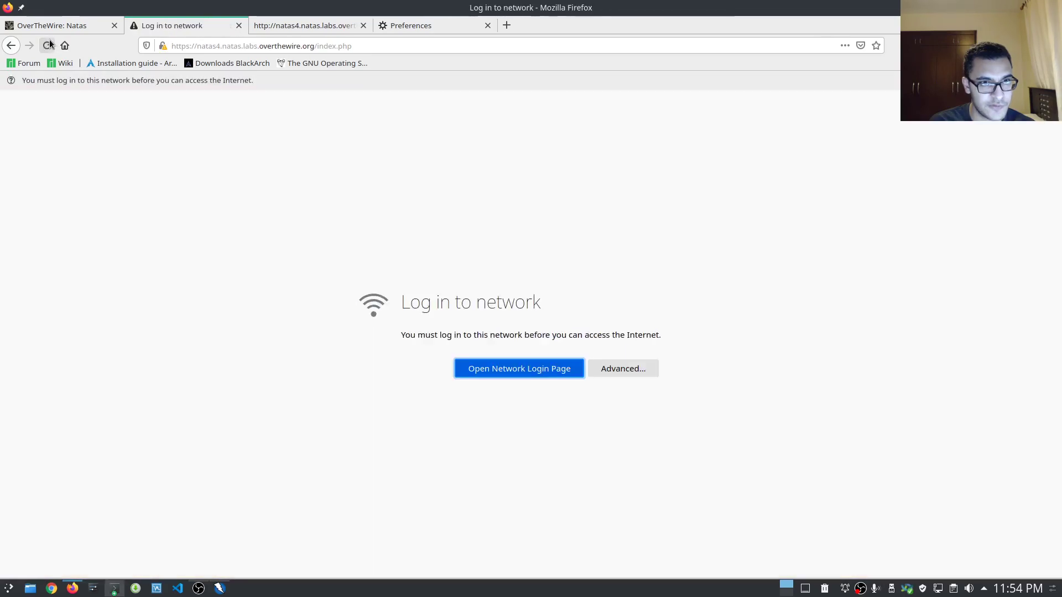
{"action": "left_click", "coordinate": [616, 369]}
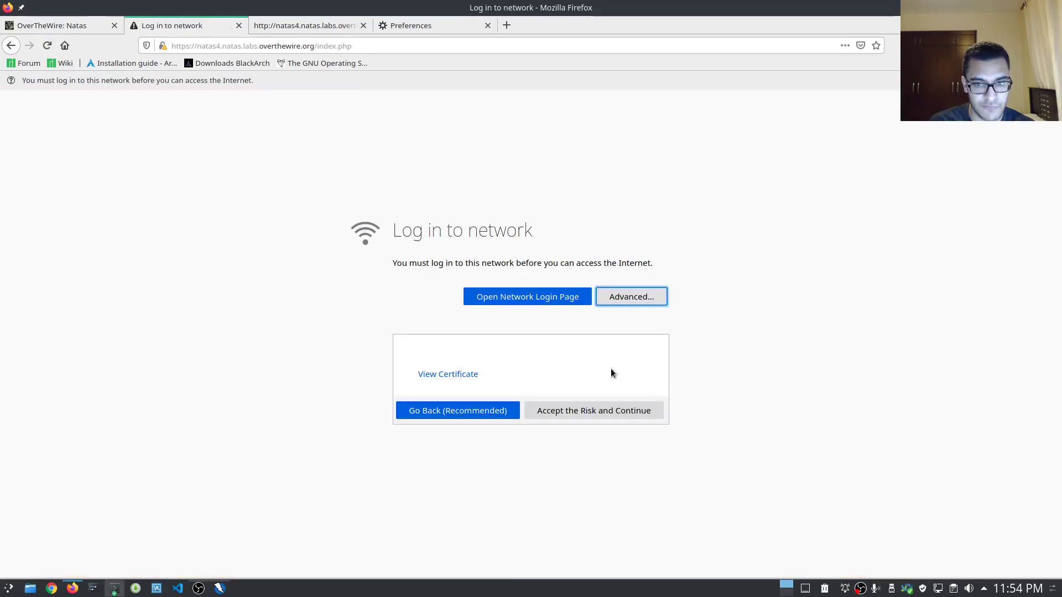
{"action": "left_click", "coordinate": [588, 414]}
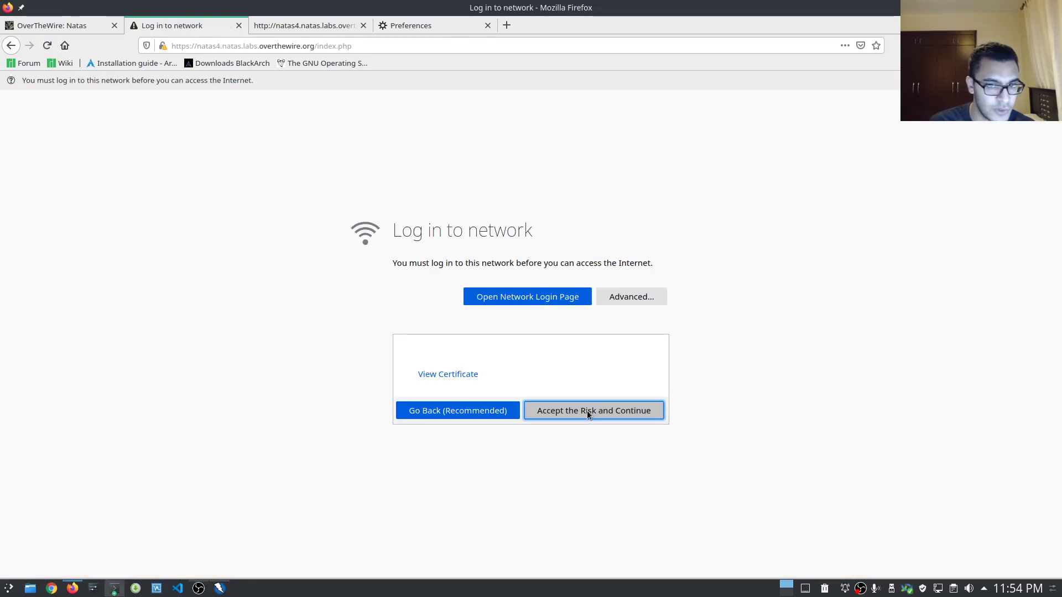
{"action": "left_click", "coordinate": [588, 414]}
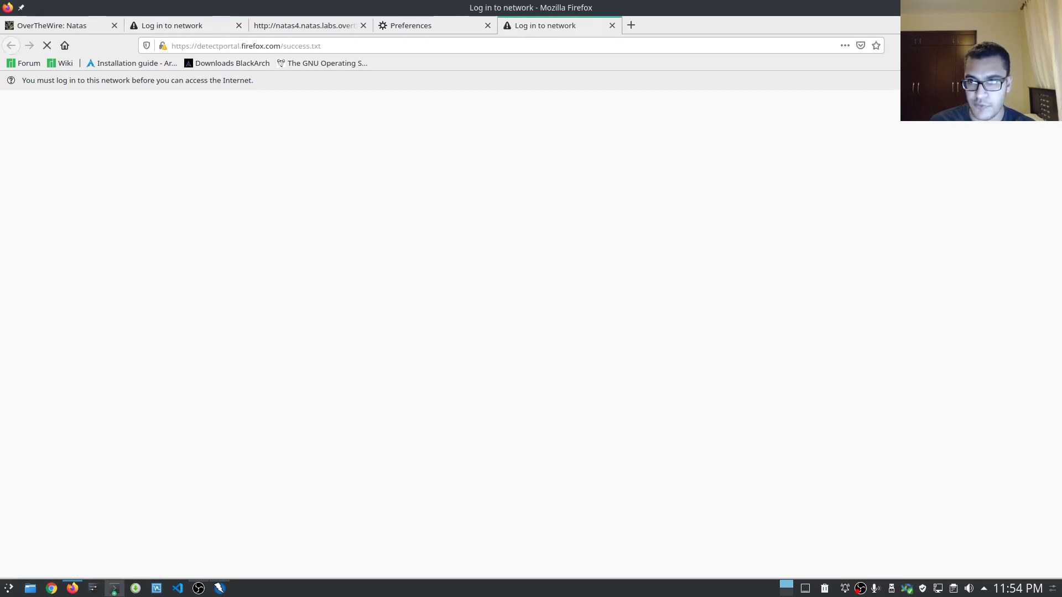
Examine the detectportal.firefox.com certificate and the details of its OWASP Zed Attack Proxy Root CA
{"action": "left_click", "coordinate": [649, 372]}
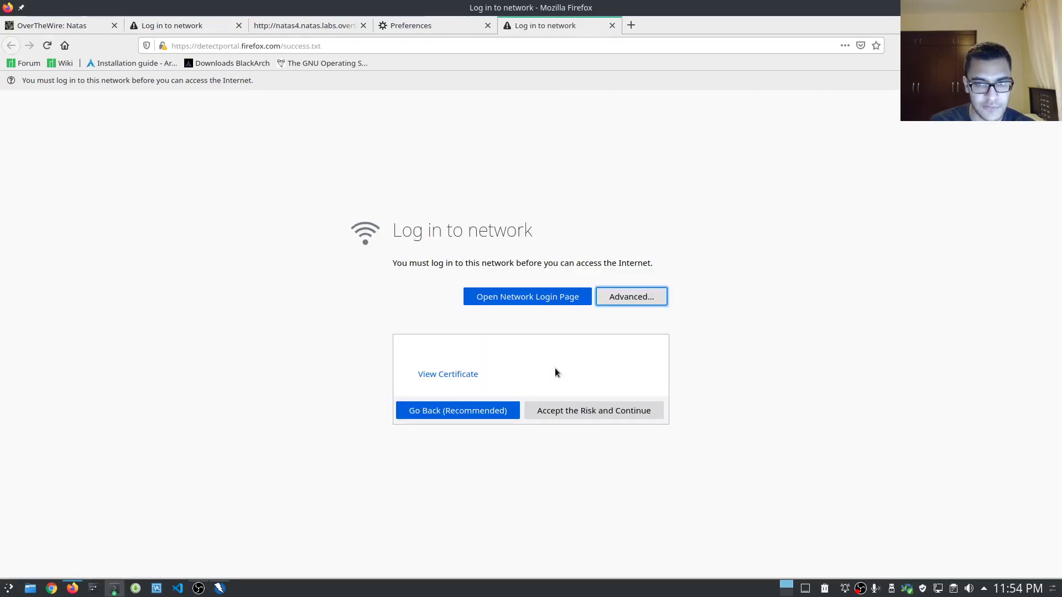
{"action": "left_click", "coordinate": [448, 374]}
{"action": "scroll", "coordinate": [554, 303], "scroll_direction": "down", "scroll_amount": 3}
{"action": "scroll", "coordinate": [553, 304], "scroll_direction": "up", "scroll_amount": 3}
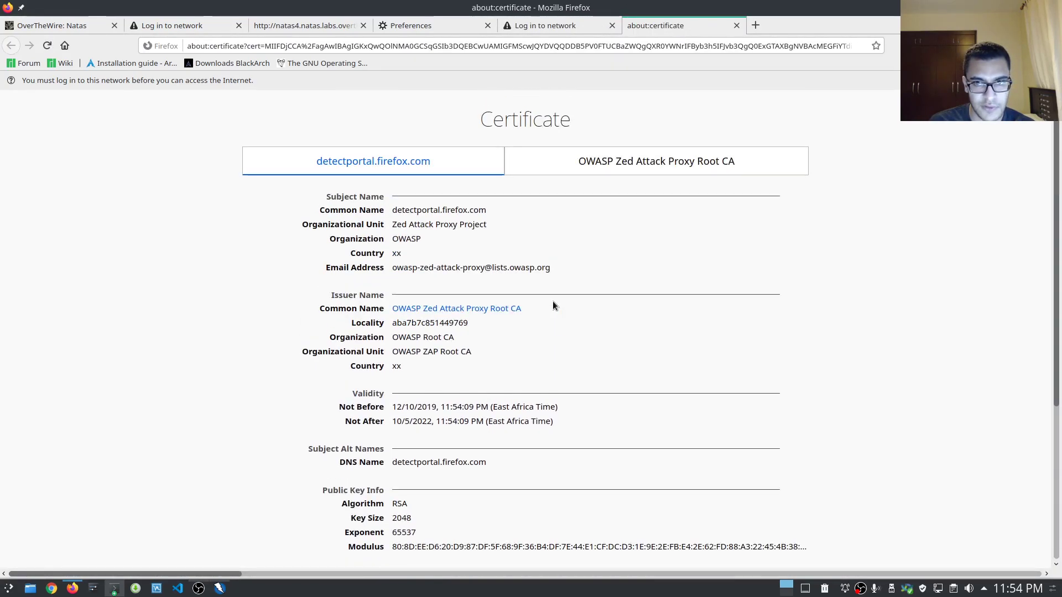
{"action": "left_click", "coordinate": [673, 167]}
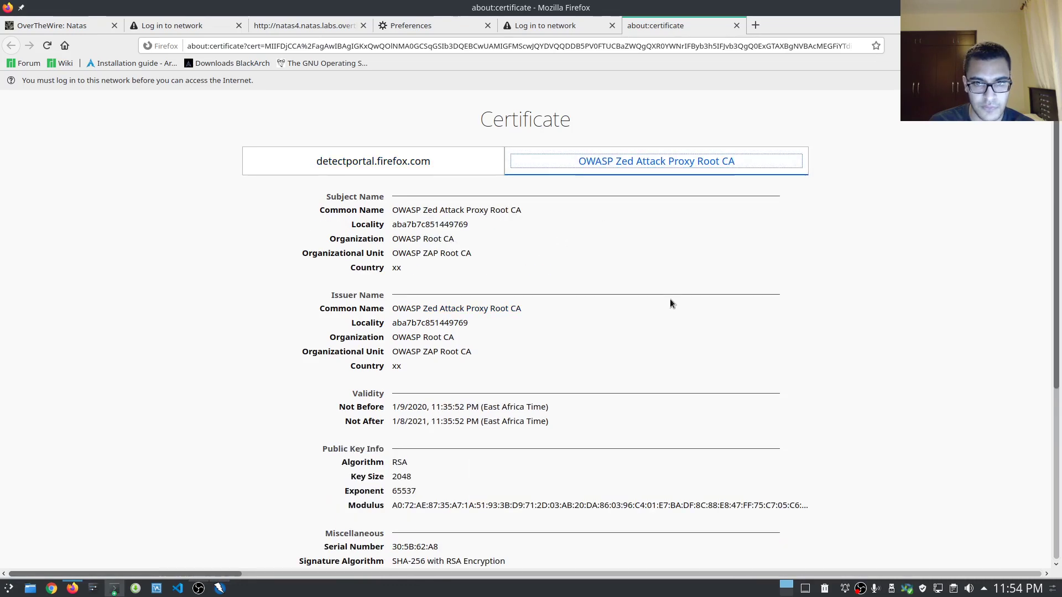
{"action": "scroll", "coordinate": [669, 299], "scroll_direction": "down", "scroll_amount": 5}
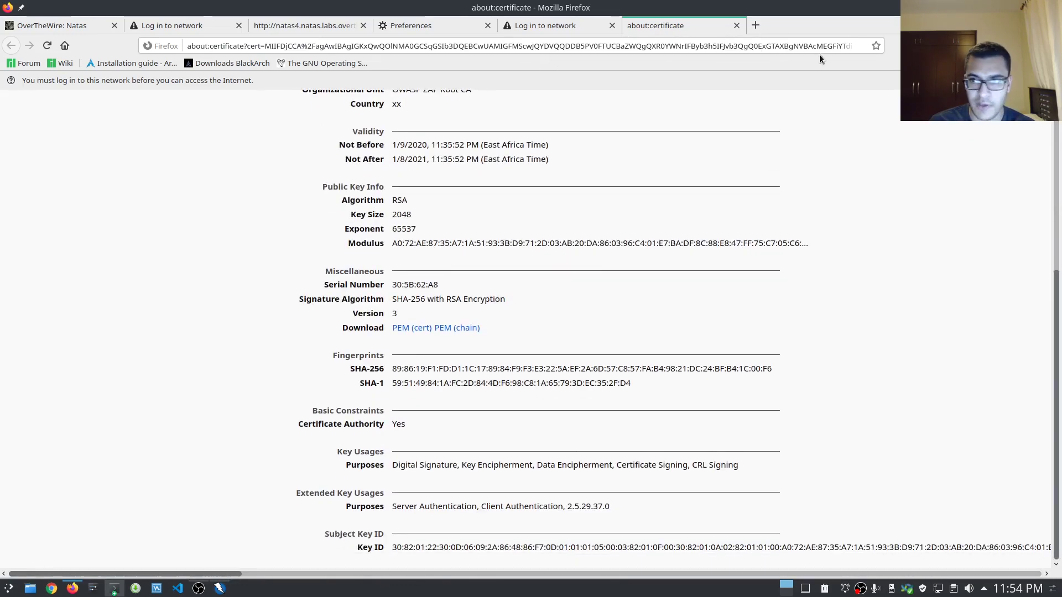
Select owasp_zap_root_ca.cer for import as a certificate authority from the Certificate Manager in the browser preferences
{"action": "left_click", "coordinate": [552, 27]}
{"action": "left_click", "coordinate": [453, 31]}
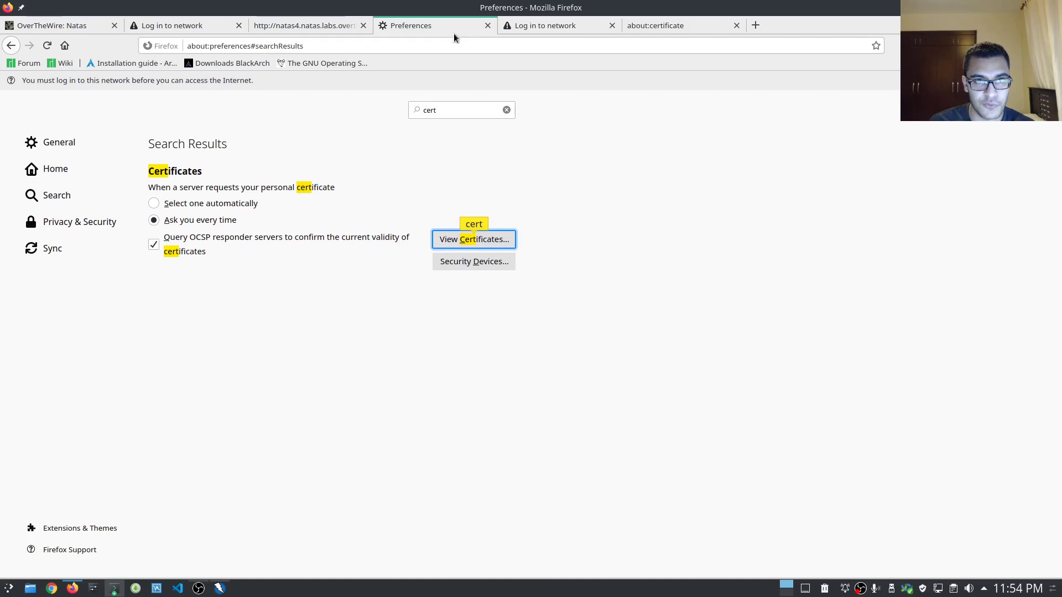
{"action": "left_click", "coordinate": [473, 244]}
{"action": "left_click", "coordinate": [506, 439]}
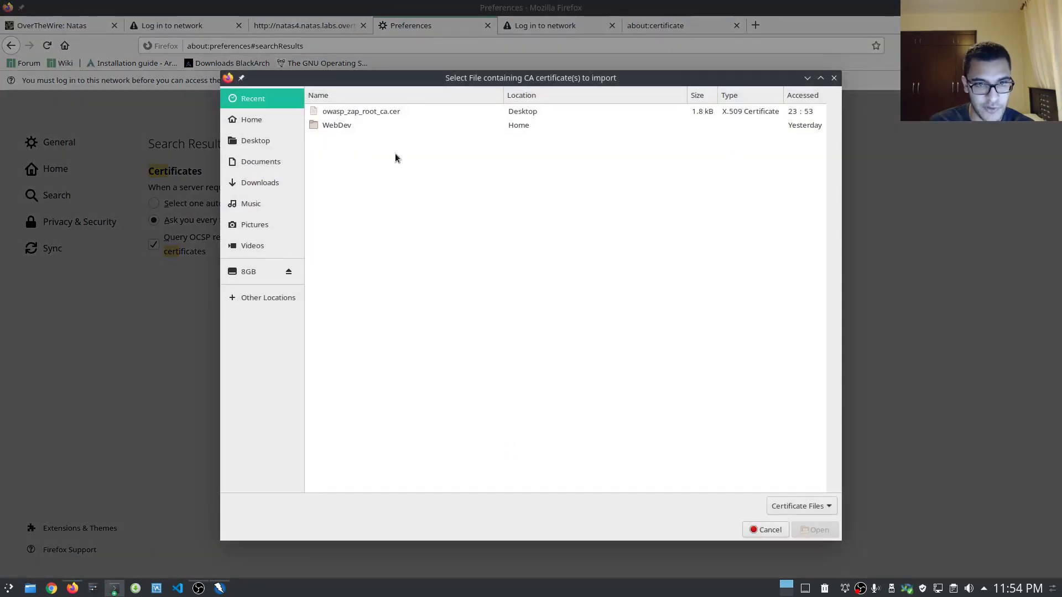
{"action": "left_click", "coordinate": [366, 113]}
{"action": "left_click", "coordinate": [813, 530]}
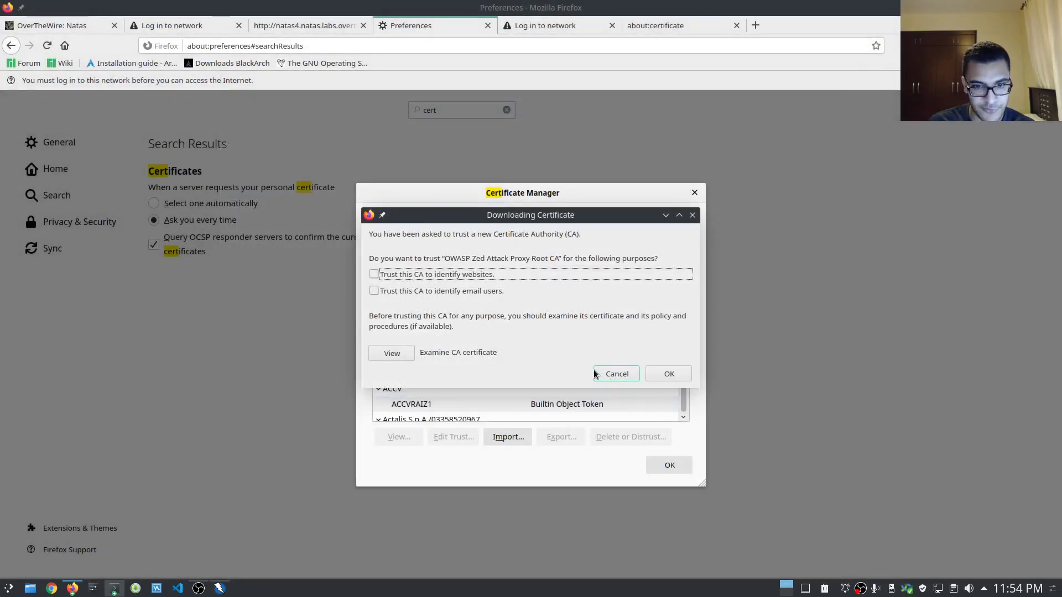
Trust the OWASP Zed Attack Proxy Root CA to identify websites and email users, and close the Certificate Manager
{"action": "left_click", "coordinate": [420, 274]}
{"action": "left_click", "coordinate": [420, 291]}
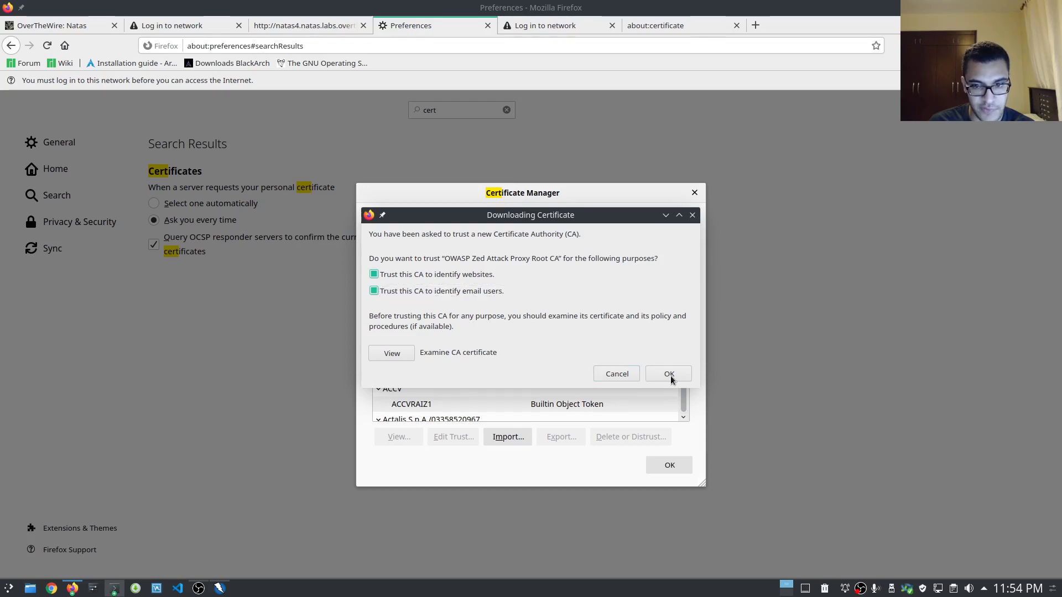
{"action": "left_click", "coordinate": [669, 374]}
{"action": "left_click", "coordinate": [669, 465]}
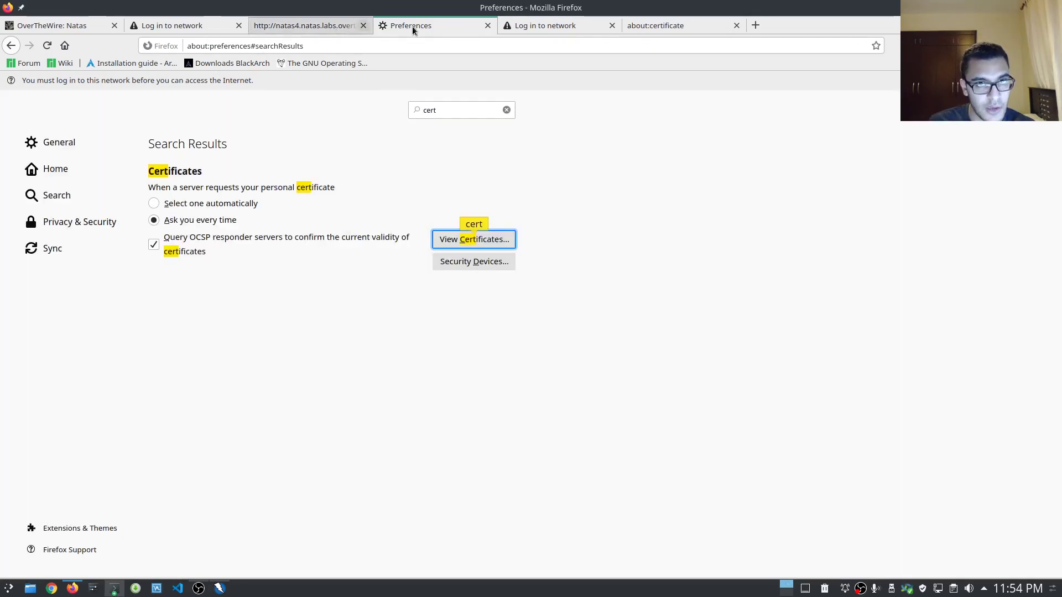
Close the preferences, network login, certificate and natas4 source tabs, checking the active FoxyProxy entry along the way
{"action": "left_click", "coordinate": [487, 26]}
{"action": "left_click", "coordinate": [487, 25]}
{"action": "left_click", "coordinate": [487, 26]}
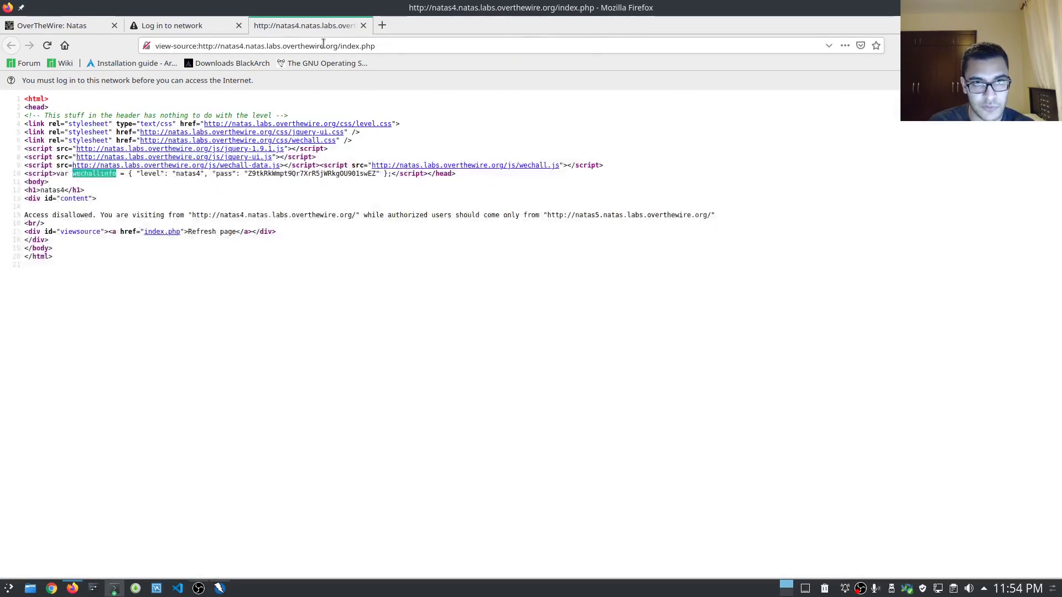
{"action": "key", "text": "ctrl+shift+Tab"}
{"action": "key", "text": "ctrl+Tab"}
{"action": "left_click", "coordinate": [913, 45]}
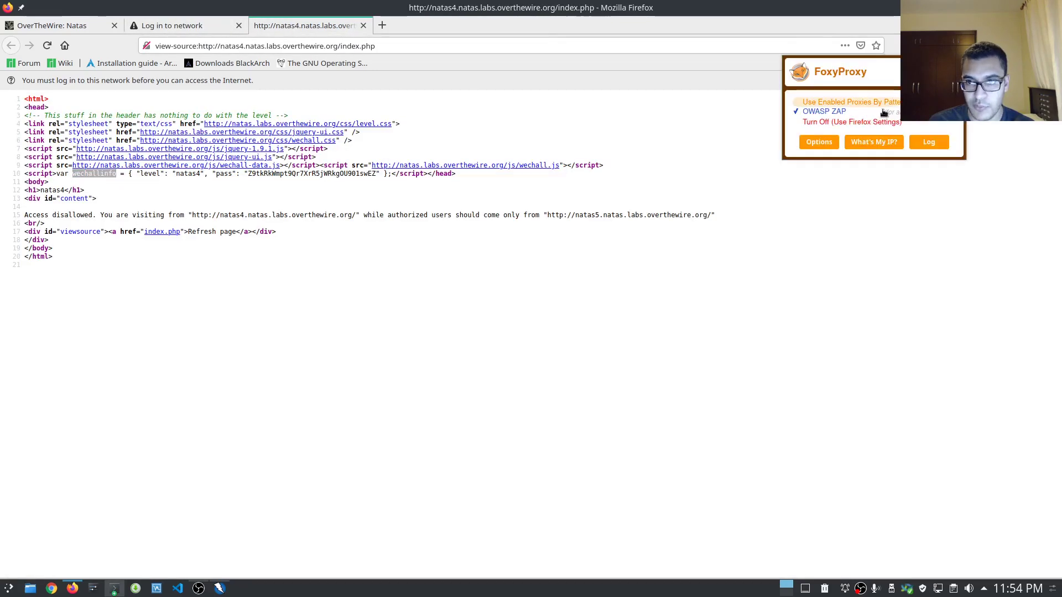
{"action": "left_click", "coordinate": [363, 26]}
{"action": "left_click", "coordinate": [362, 26]}
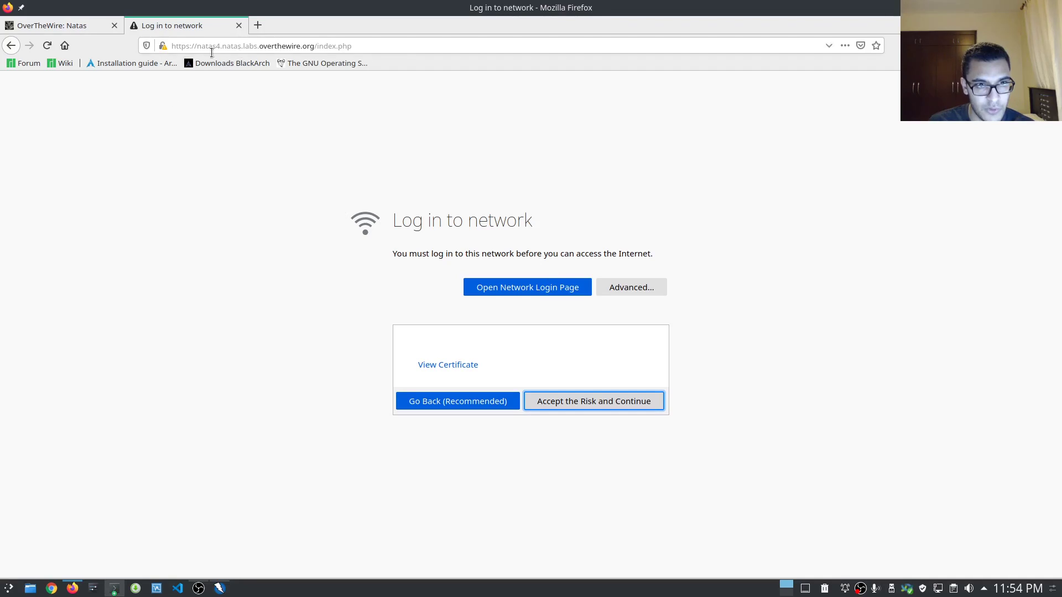
Change the natas4 index.php address from https to http, check that FoxyProxy uses OWASP ZAP, and reload the page
{"action": "left_click", "coordinate": [187, 47]}
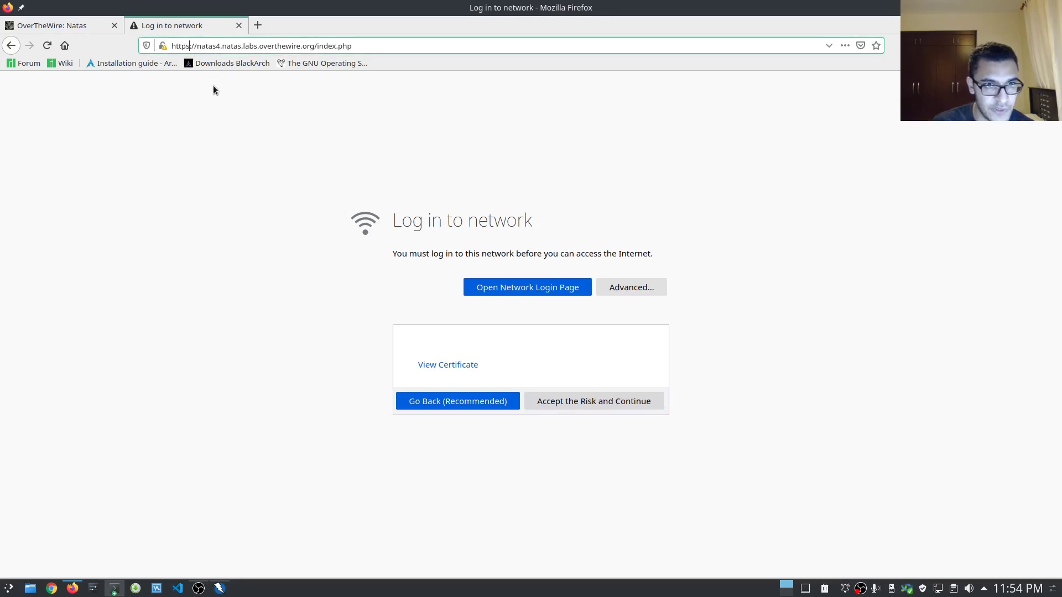
{"action": "key", "text": "BackSpace"}
{"action": "key", "text": "Return"}
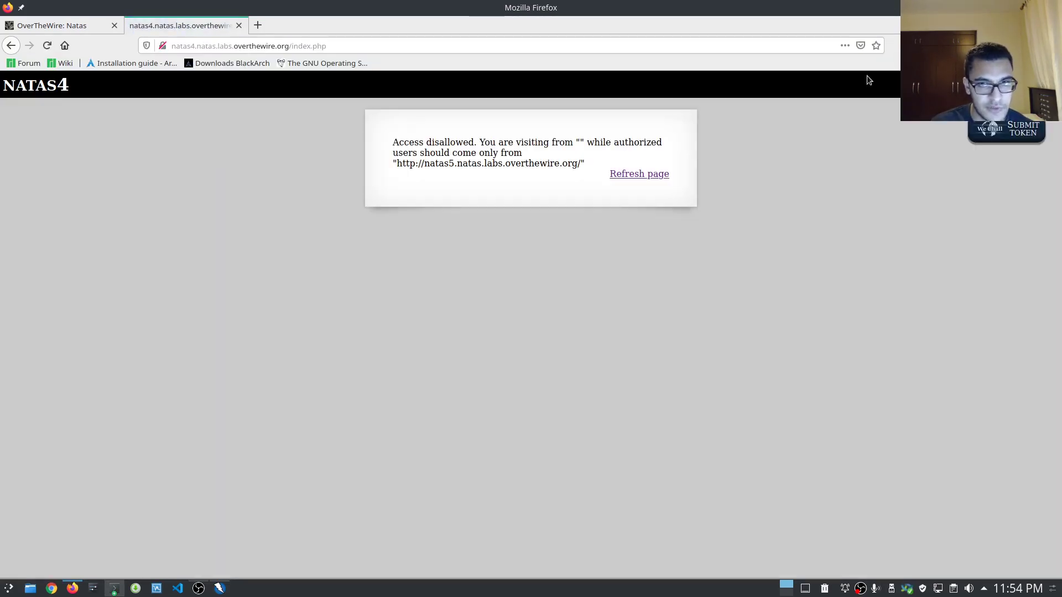
{"action": "left_click", "coordinate": [948, 45]}
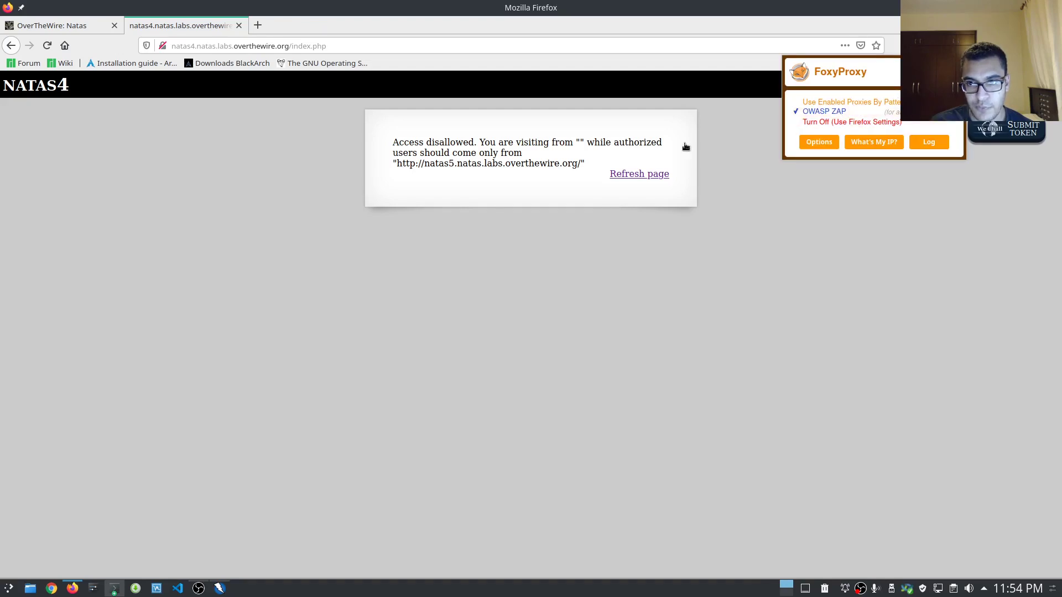
{"action": "left_click", "coordinate": [47, 45]}
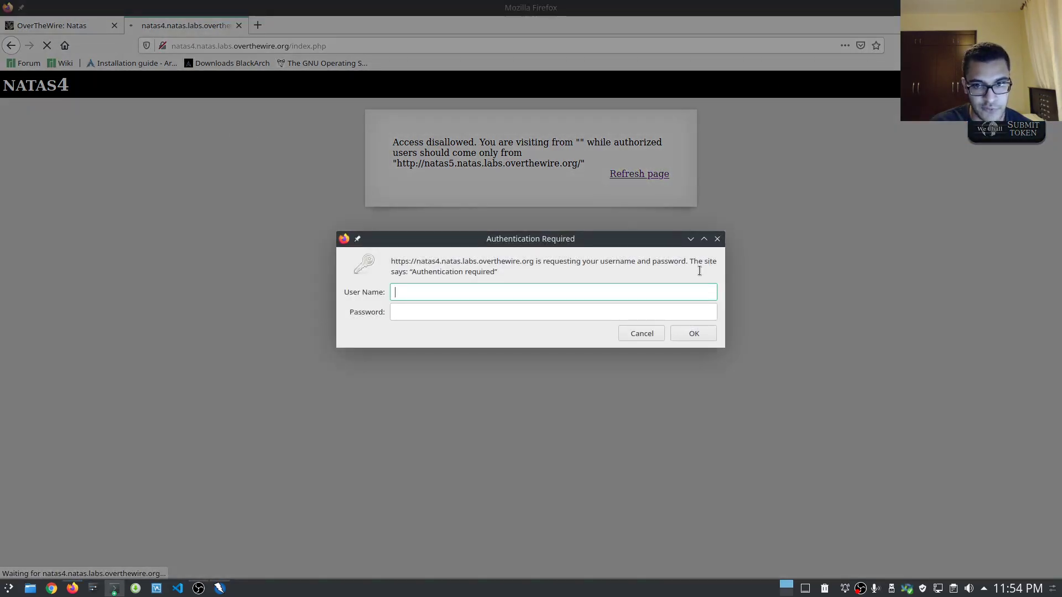
Dismiss the first login prompt, and sign in to the natas4 page as natas4 with the level's password
{"action": "left_click", "coordinate": [717, 238]}
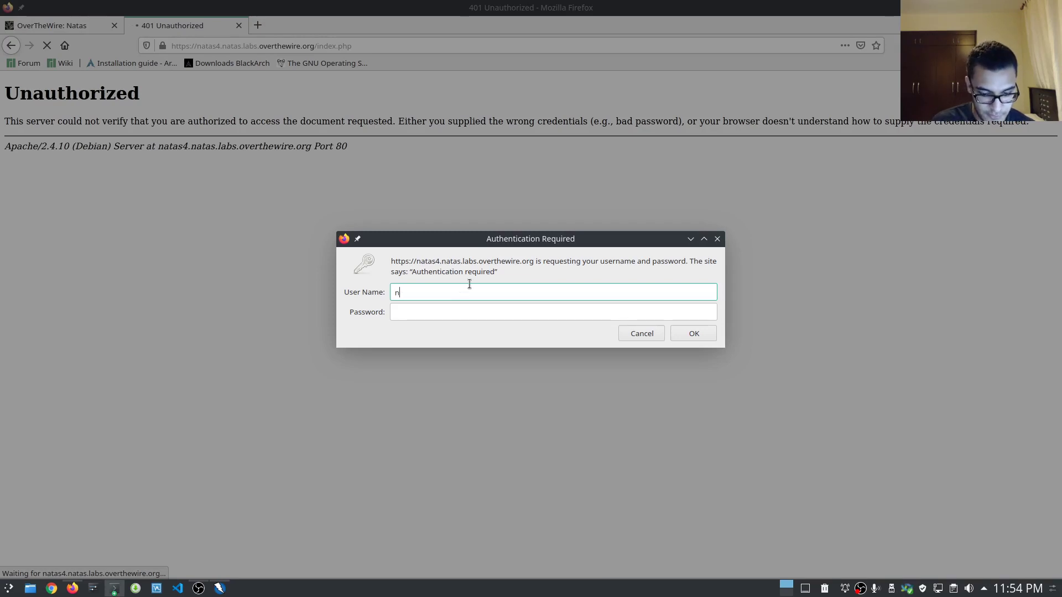
{"action": "key", "text": "Tab"}
{"action": "key", "text": "ctrl+v"}
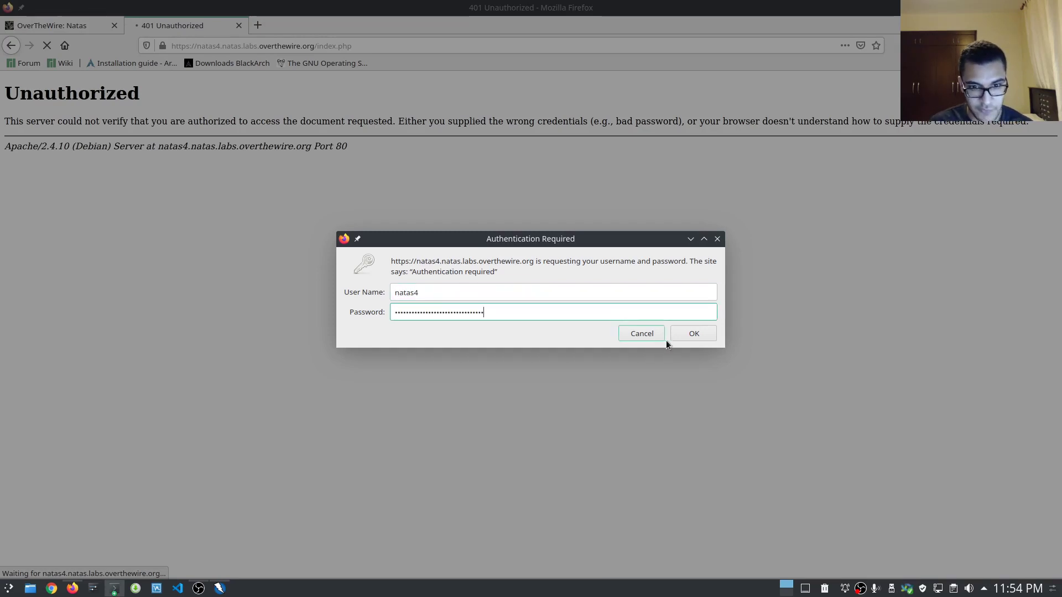
{"action": "left_click", "coordinate": [694, 334]}
{"action": "left_click", "coordinate": [208, 163]}
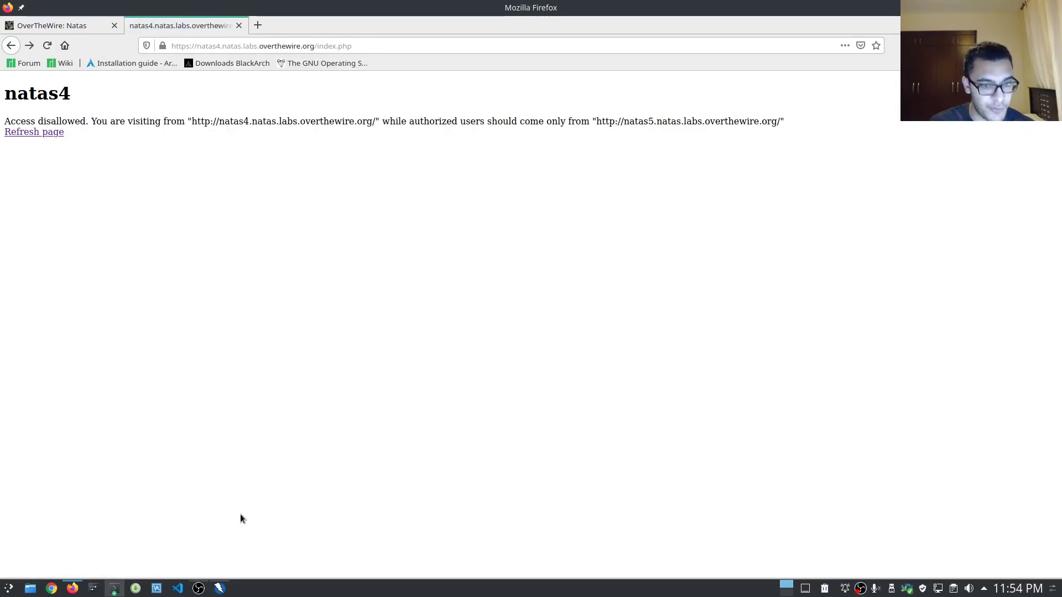
Switch to OWASP ZAP, open the natas4 index.php request that has status code 200, and widen the request view
{"action": "left_click", "coordinate": [220, 589]}
{"action": "left_click", "coordinate": [416, 513]}
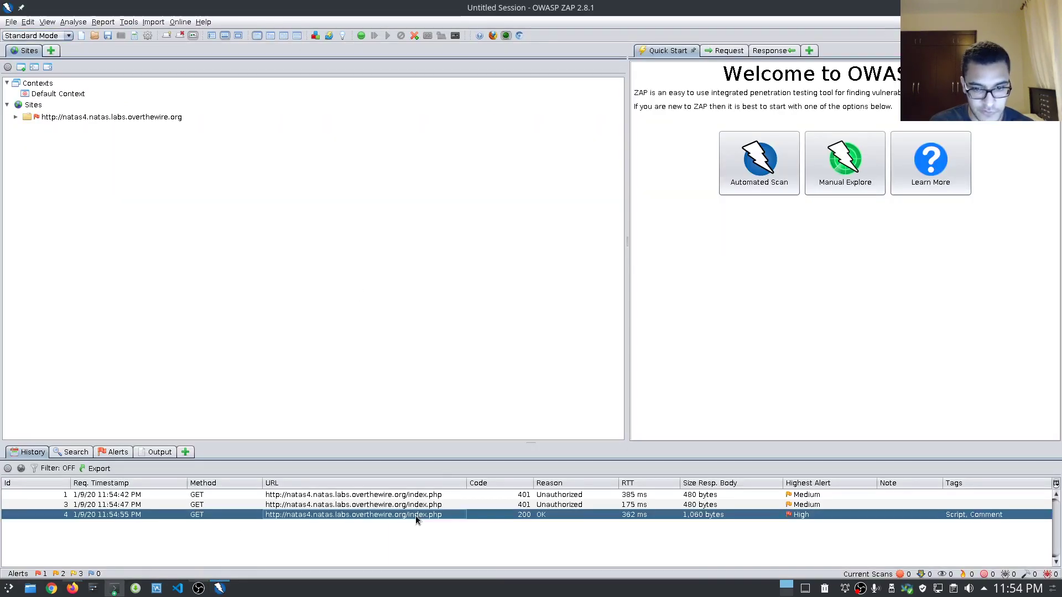
{"action": "left_click", "coordinate": [507, 519]}
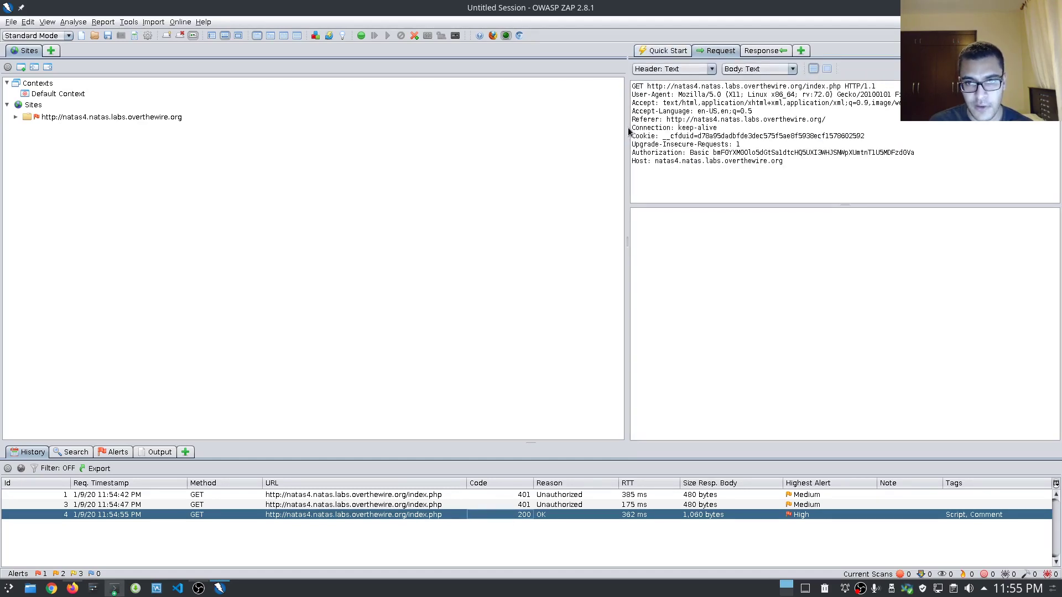
{"action": "left_click_drag", "start_coordinate": [624, 128], "coordinate": [484, 176]}
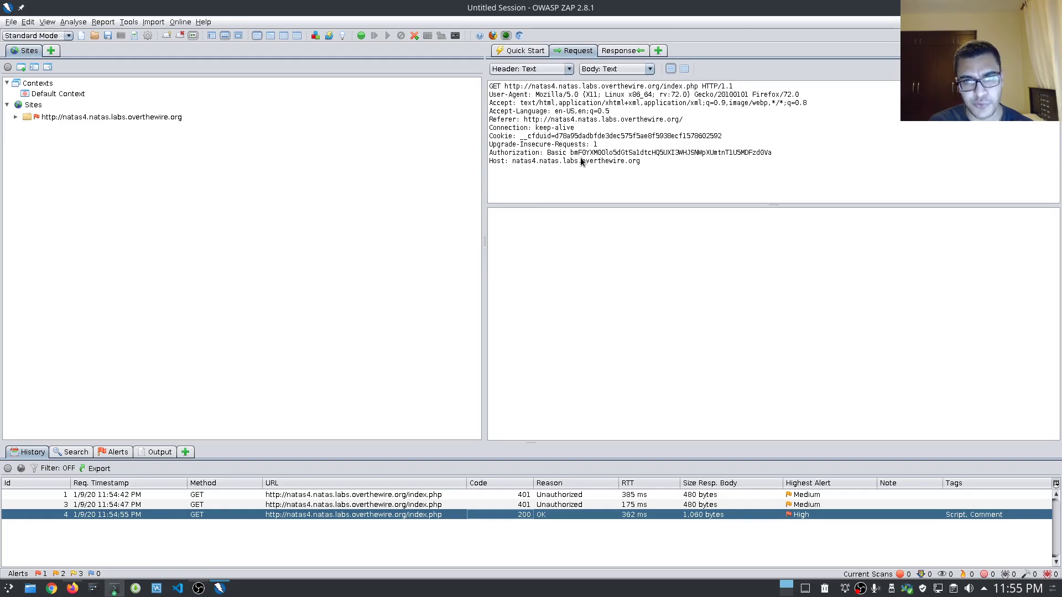
Examine the Referer, Cookie and Authorization headers of the successful natas4 request, and compare them with the unauthorized request's headers
{"action": "left_click", "coordinate": [633, 146]}
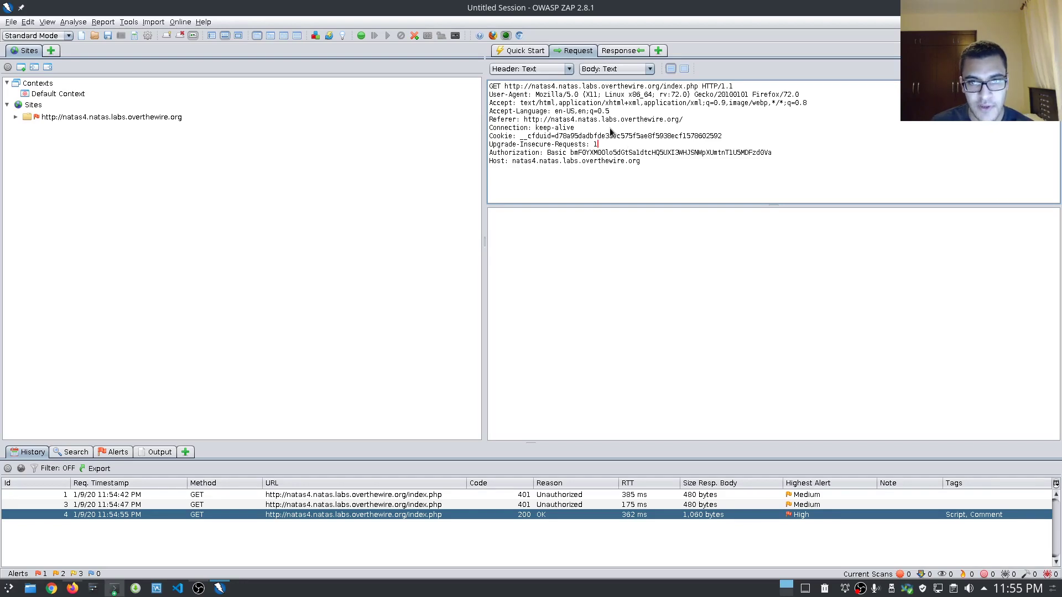
{"action": "left_click_drag", "start_coordinate": [489, 119], "coordinate": [683, 120]}
{"action": "double_click", "coordinate": [545, 137]}
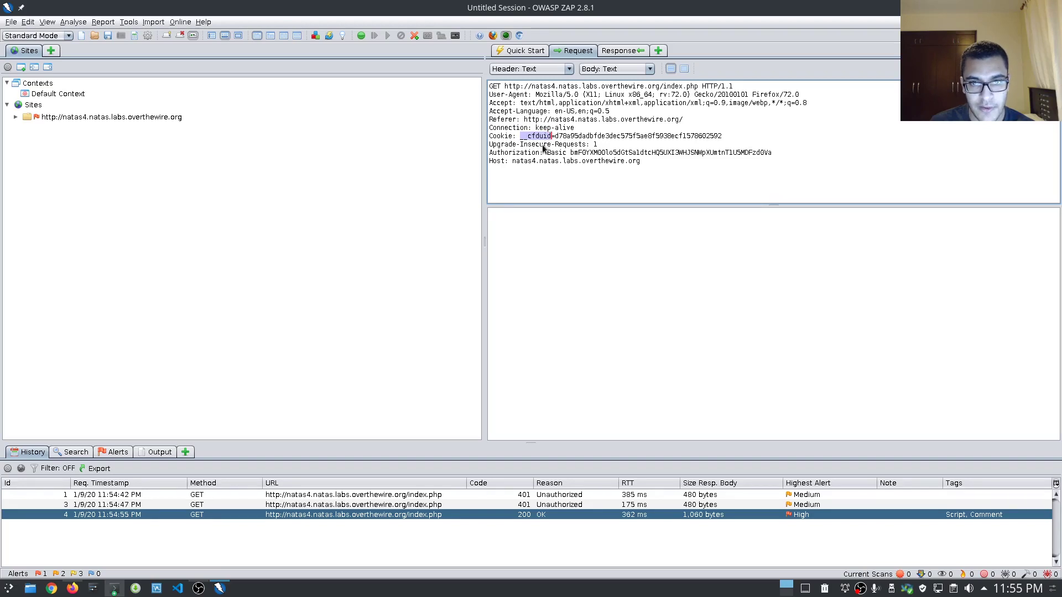
{"action": "triple_click", "coordinate": [538, 153]}
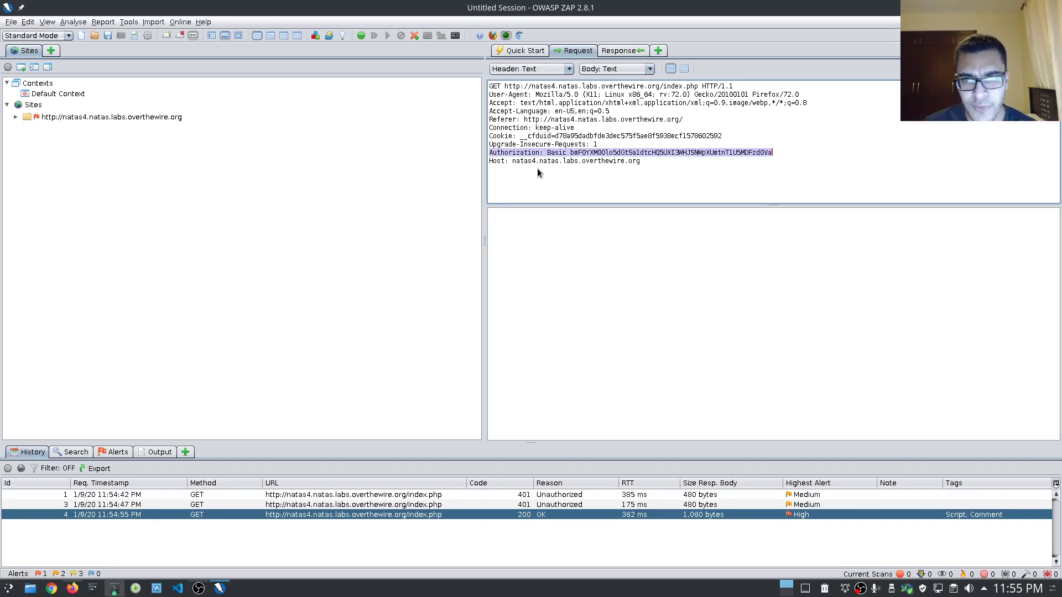
{"action": "left_click", "coordinate": [491, 503]}
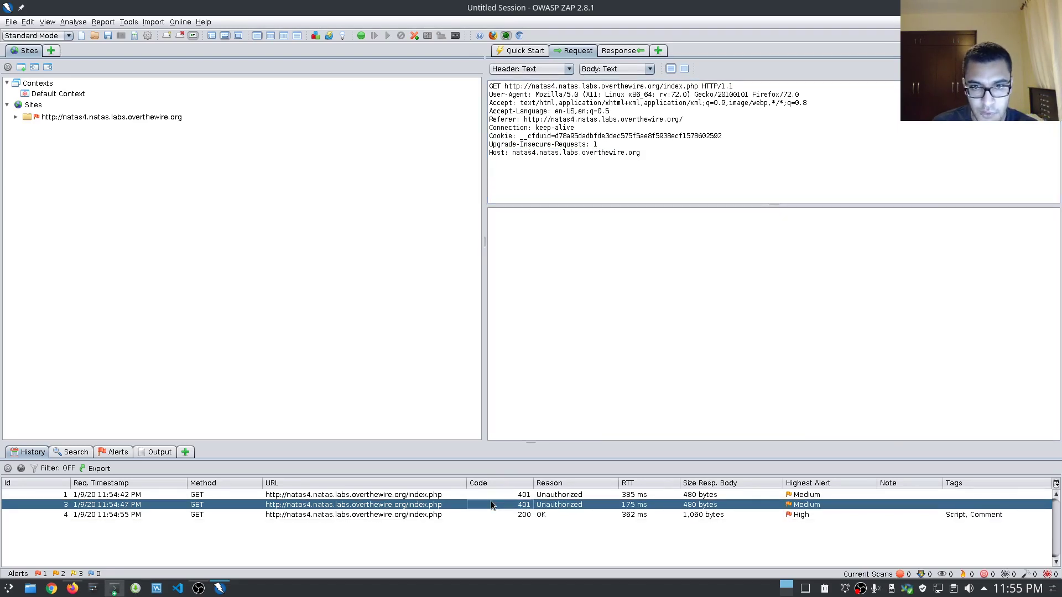
{"action": "left_click", "coordinate": [442, 513]}
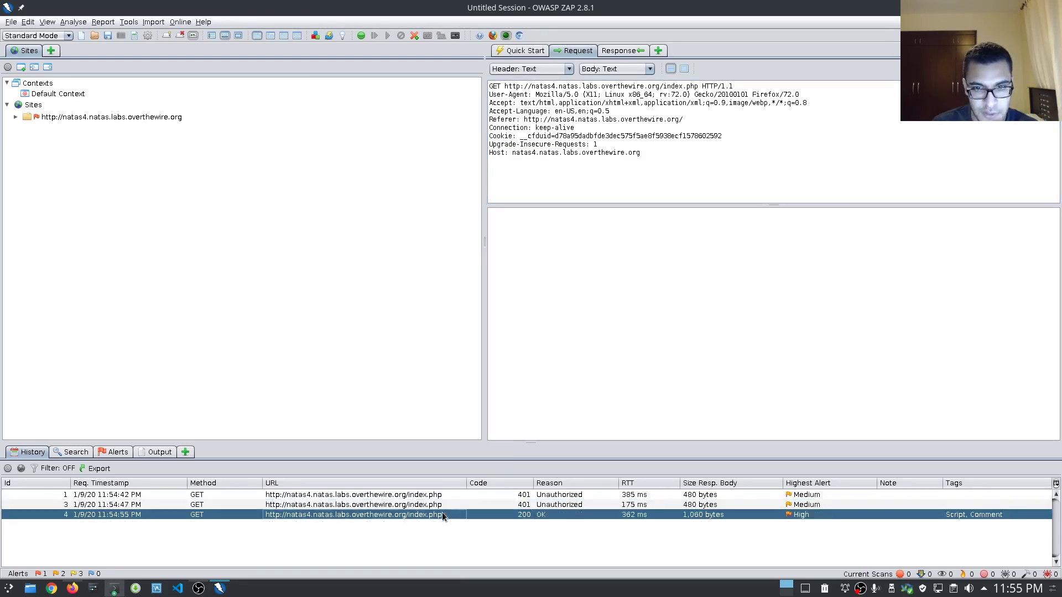
{"action": "left_click", "coordinate": [440, 505]}
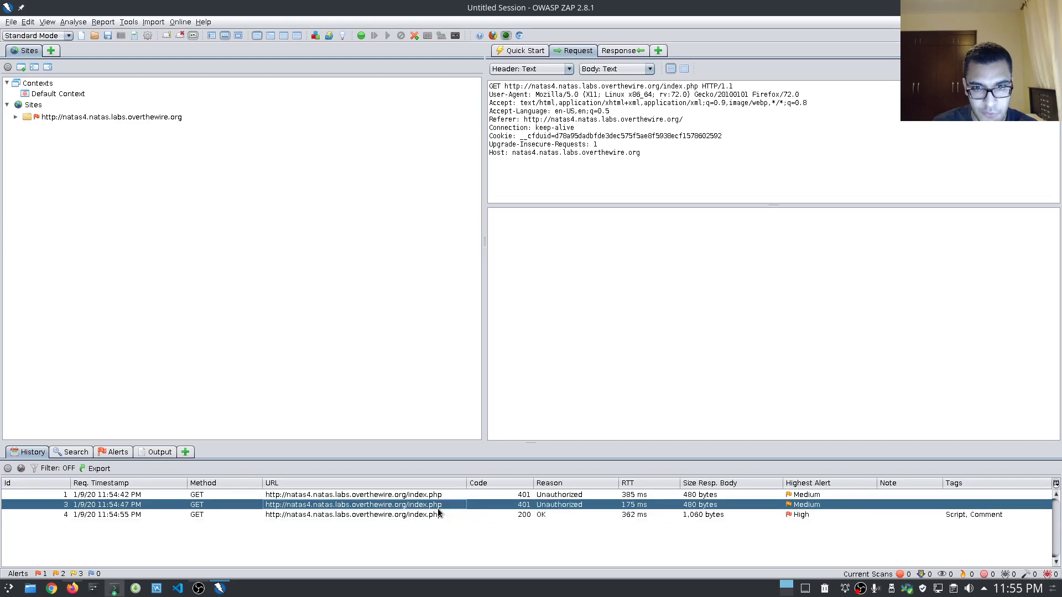
{"action": "left_click", "coordinate": [437, 516]}
Decode the Base64 credentials from the successful request's Authorization header with the Encode/Decode/Hash tool, examine the result and close the tool
{"action": "double_click", "coordinate": [535, 153]}
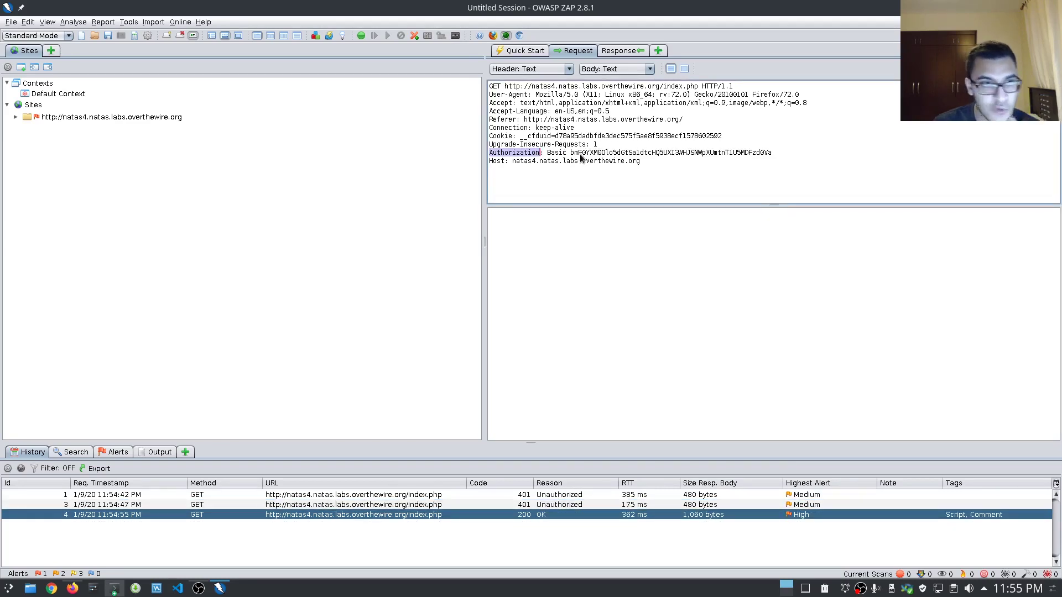
{"action": "left_click_drag", "start_coordinate": [570, 153], "coordinate": [751, 154]}
{"action": "right_click", "coordinate": [772, 153]}
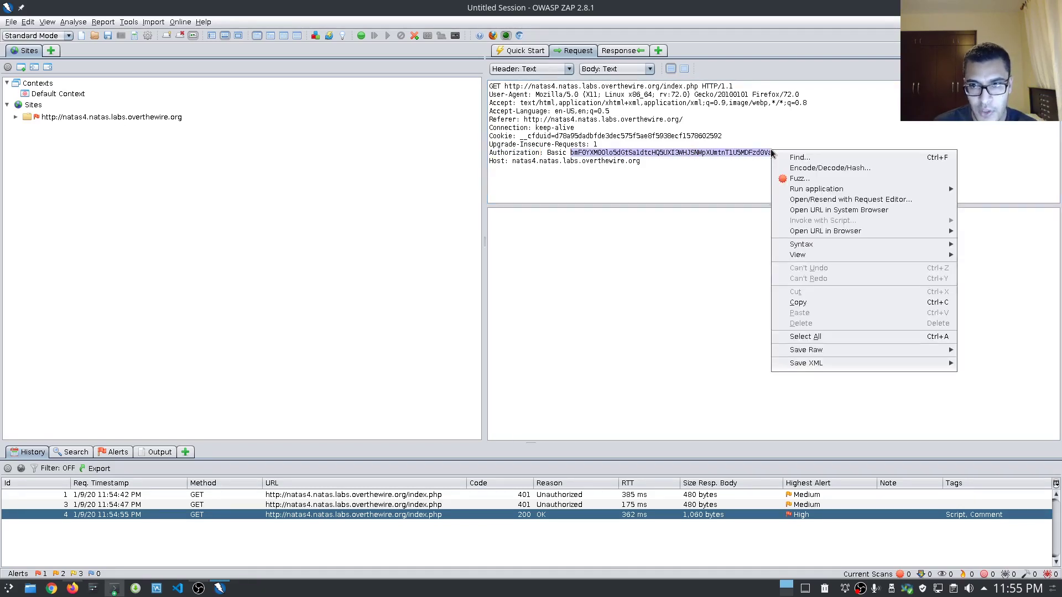
{"action": "left_click", "coordinate": [796, 303]}
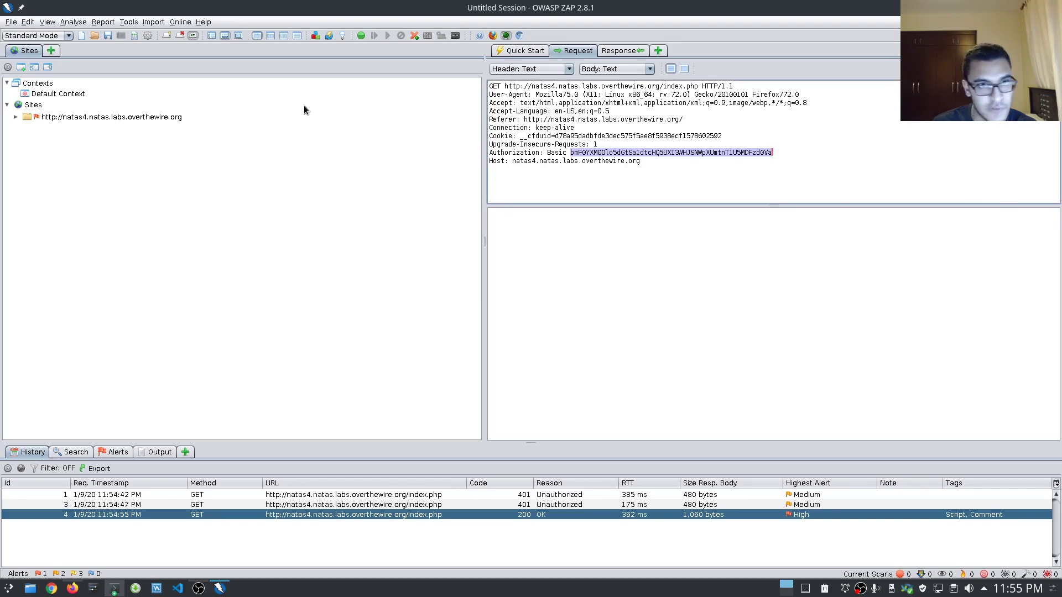
{"action": "left_click", "coordinate": [131, 23]}
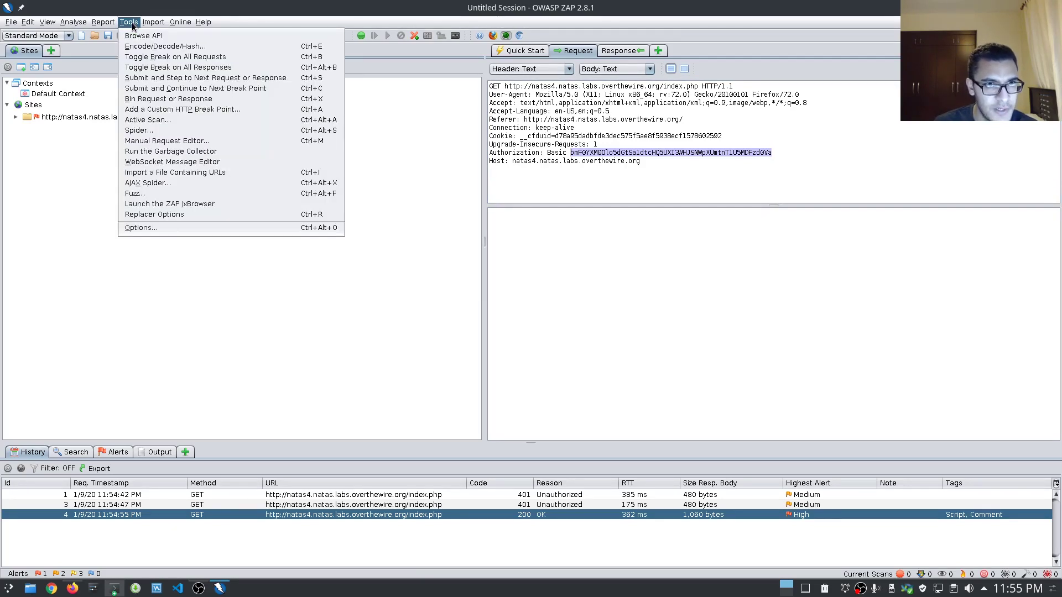
{"action": "left_click", "coordinate": [145, 46]}
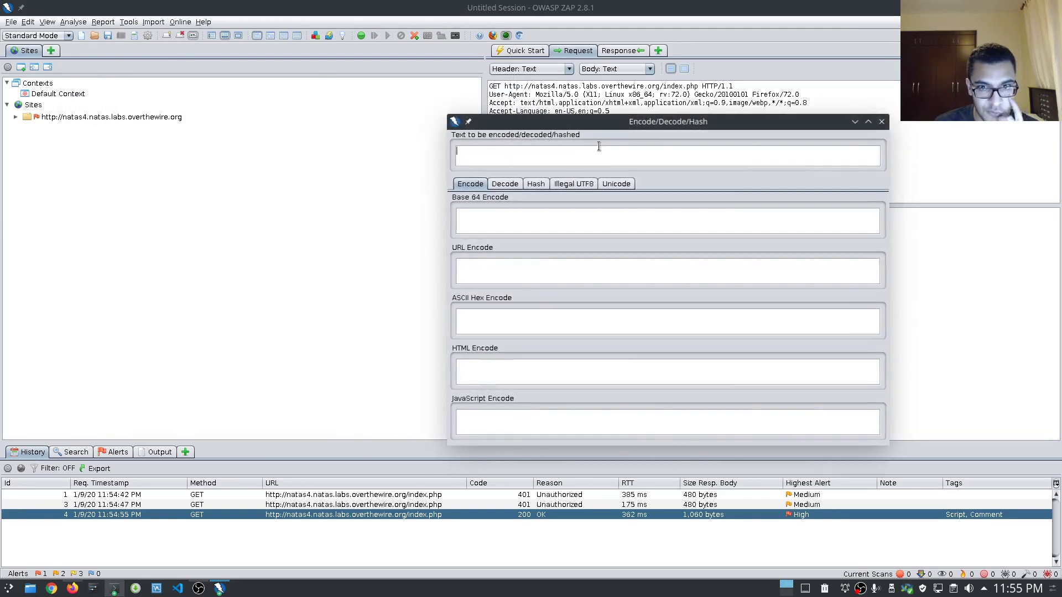
{"action": "left_click", "coordinate": [504, 184]}
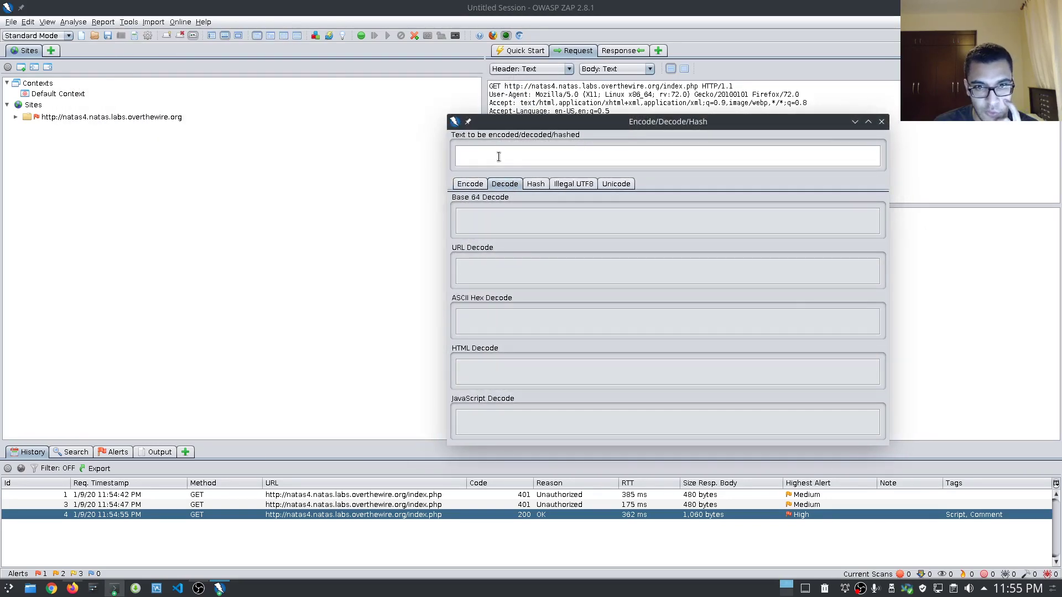
{"action": "key", "text": "ctrl+v"}
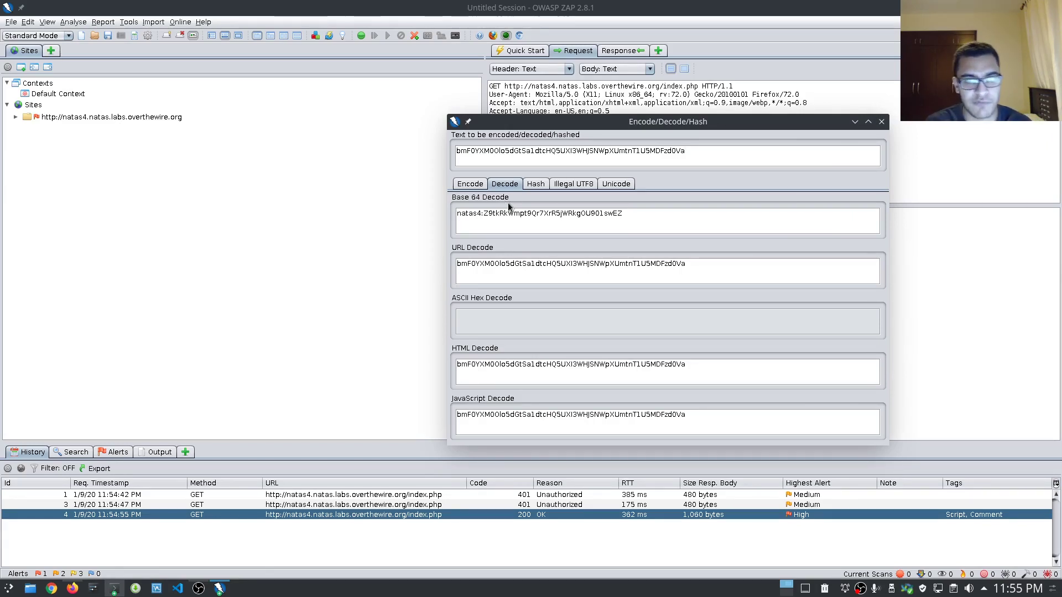
{"action": "triple_click", "coordinate": [470, 211]}
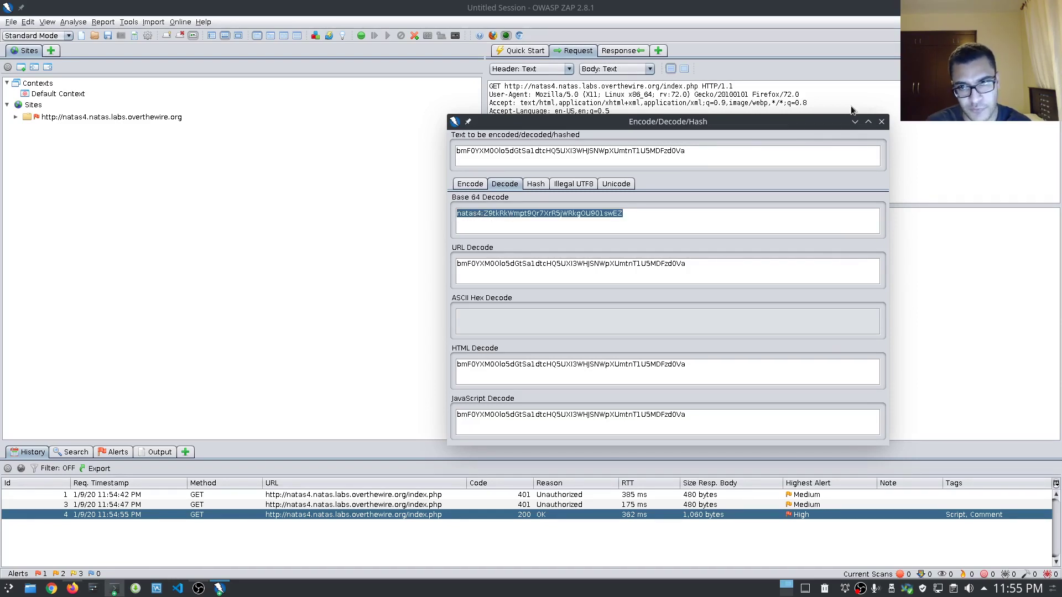
{"action": "left_click", "coordinate": [881, 121]}
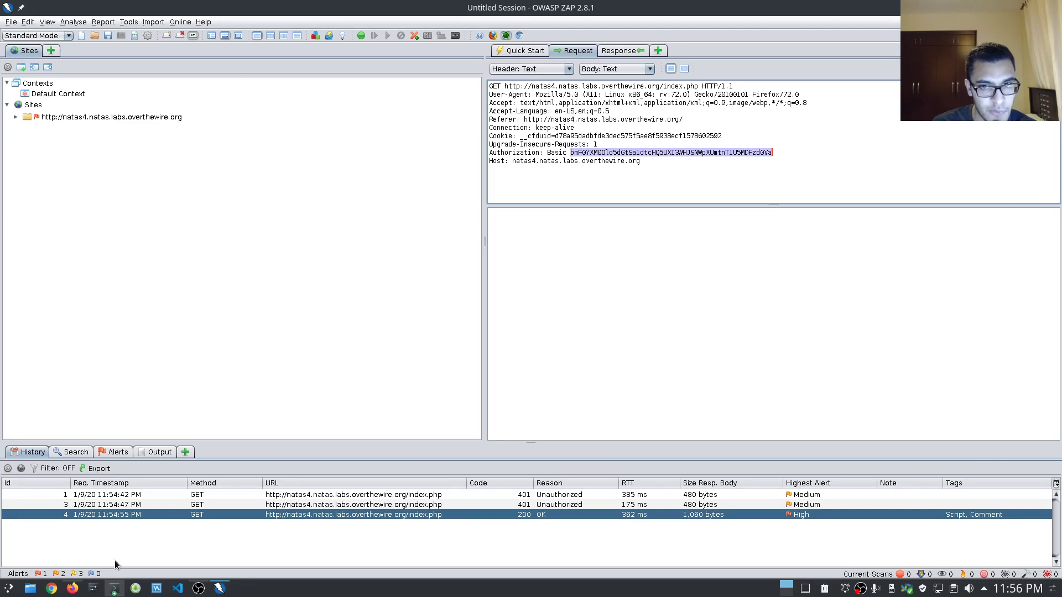
Intercept a reload of the natas4 page with a ZAP break, release the held request, and select its new history entry
{"action": "left_click", "coordinate": [74, 588]}
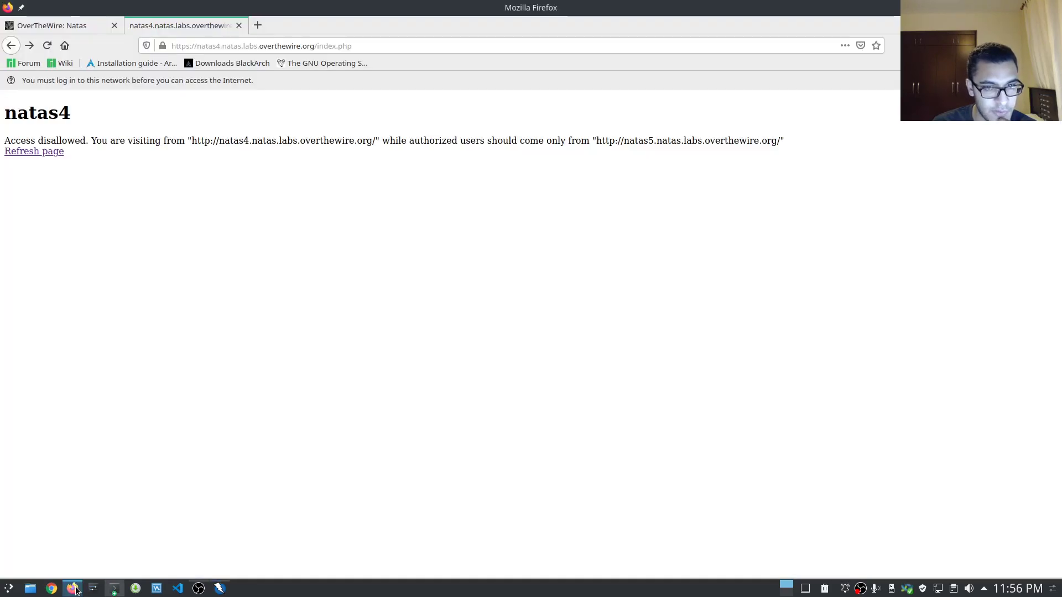
{"action": "left_click", "coordinate": [73, 588]}
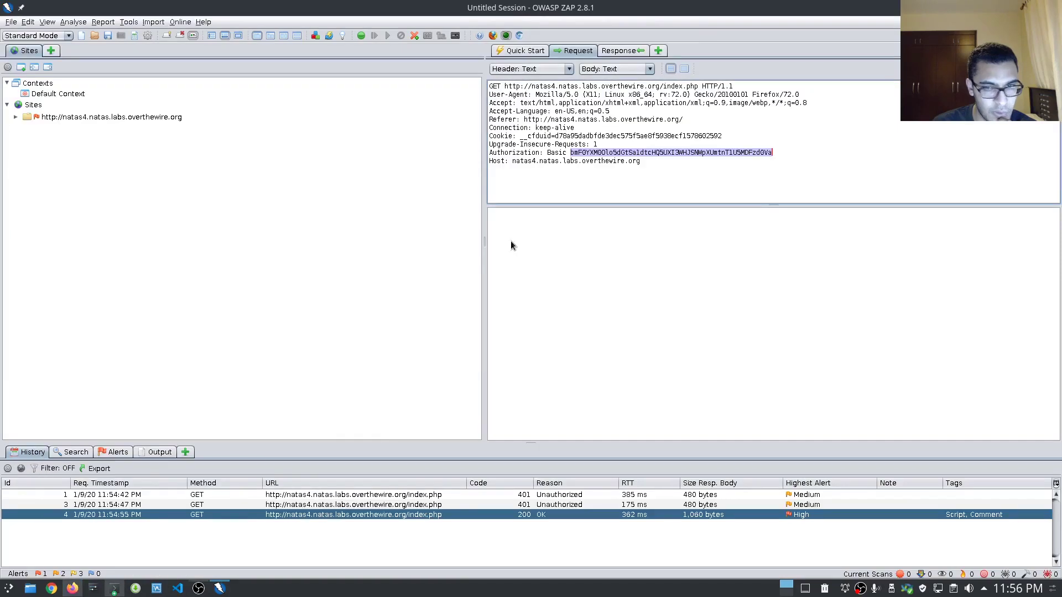
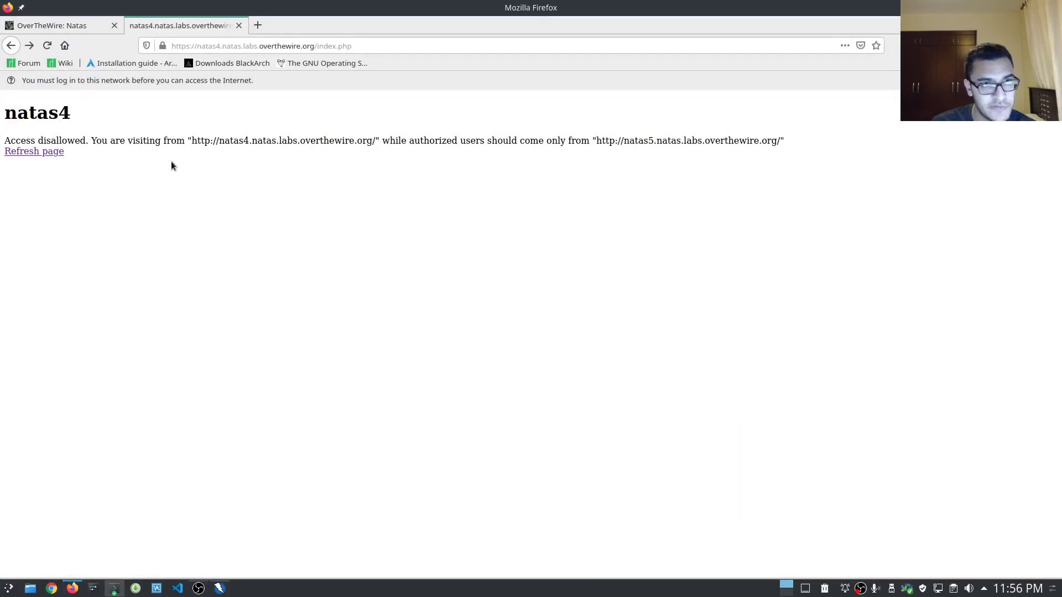
{"action": "key", "text": "F5"}
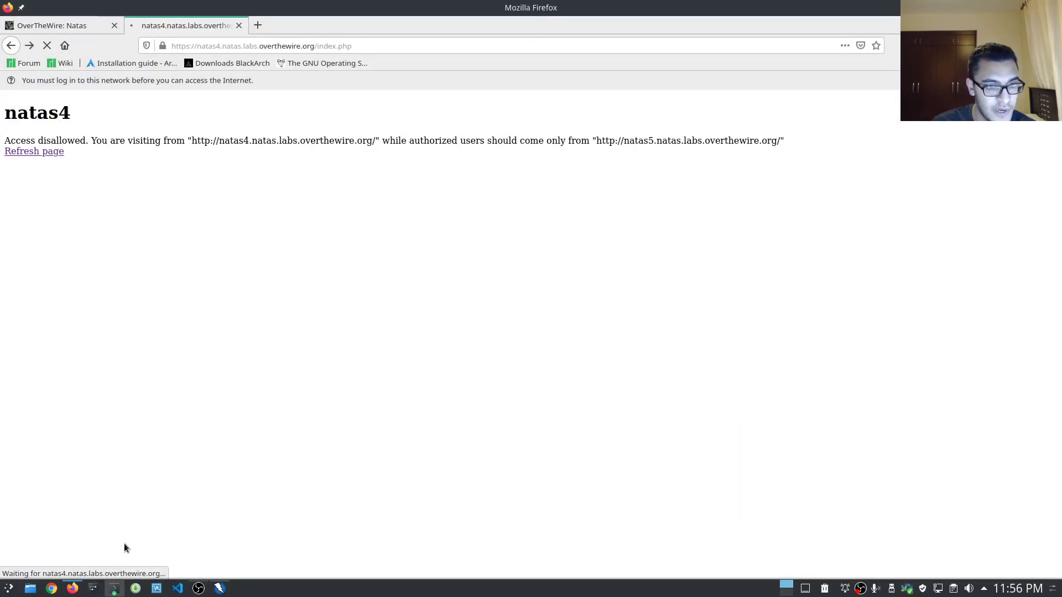
{"action": "left_click", "coordinate": [218, 588]}
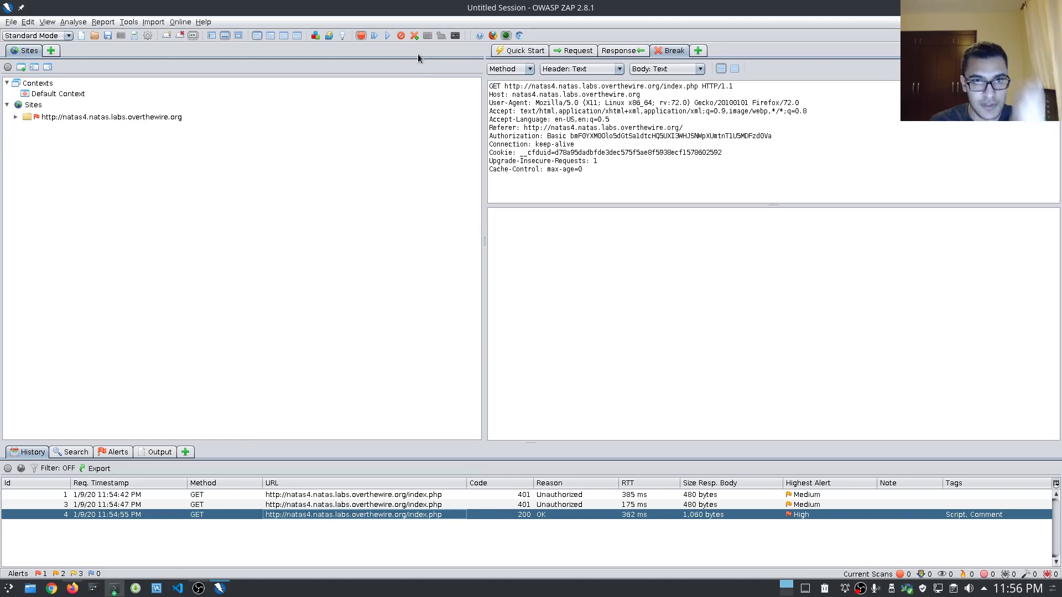
{"action": "left_click", "coordinate": [390, 35]}
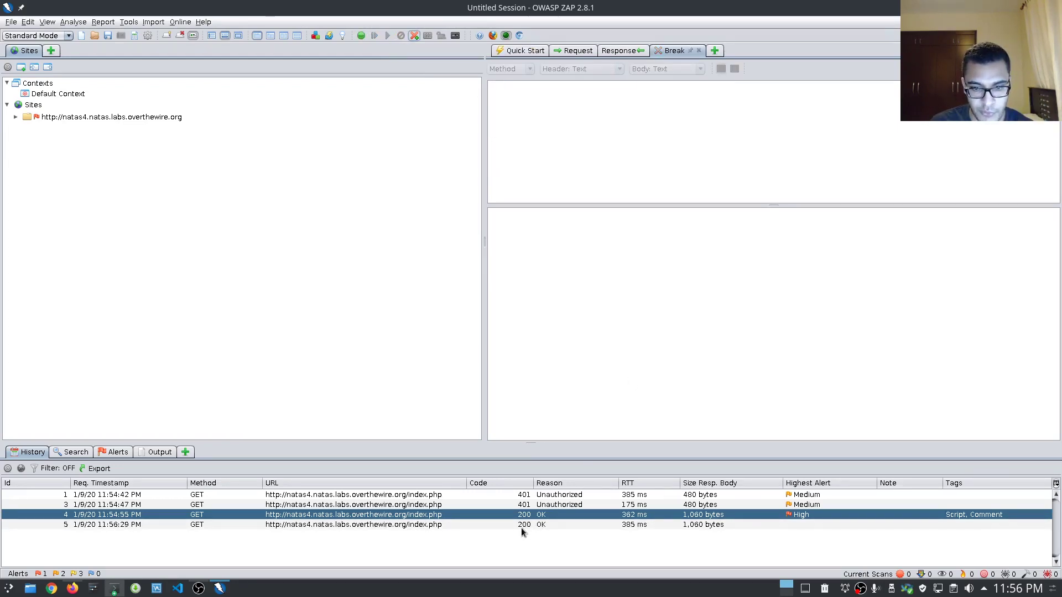
{"action": "left_click", "coordinate": [521, 527]}
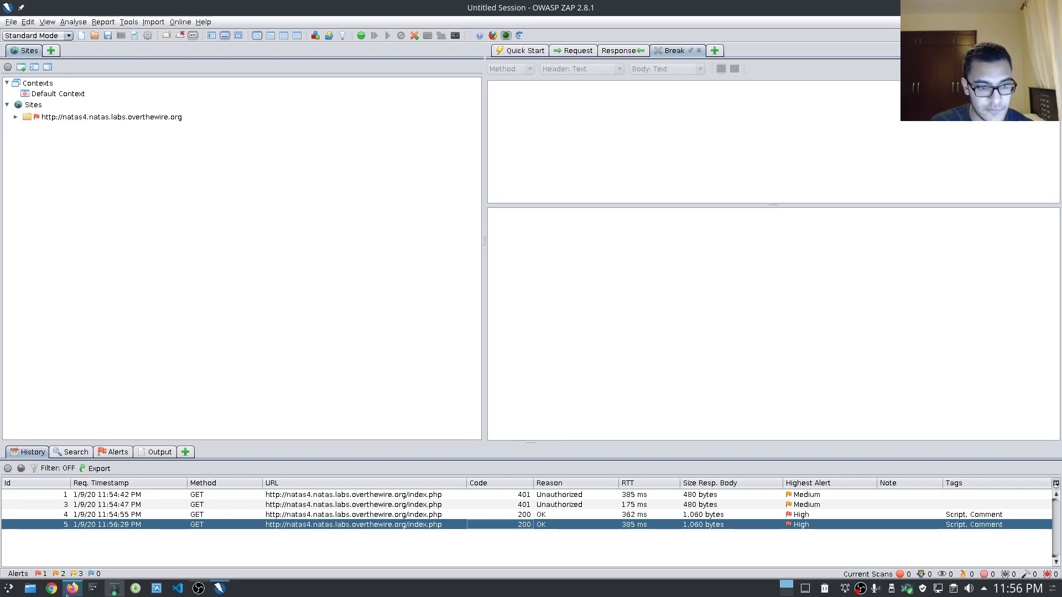
Set a break on all requests in ZAP again, and reload the natas4 page in Firefox to hold its request
{"action": "left_click", "coordinate": [72, 588]}
{"action": "left_click", "coordinate": [67, 594]}
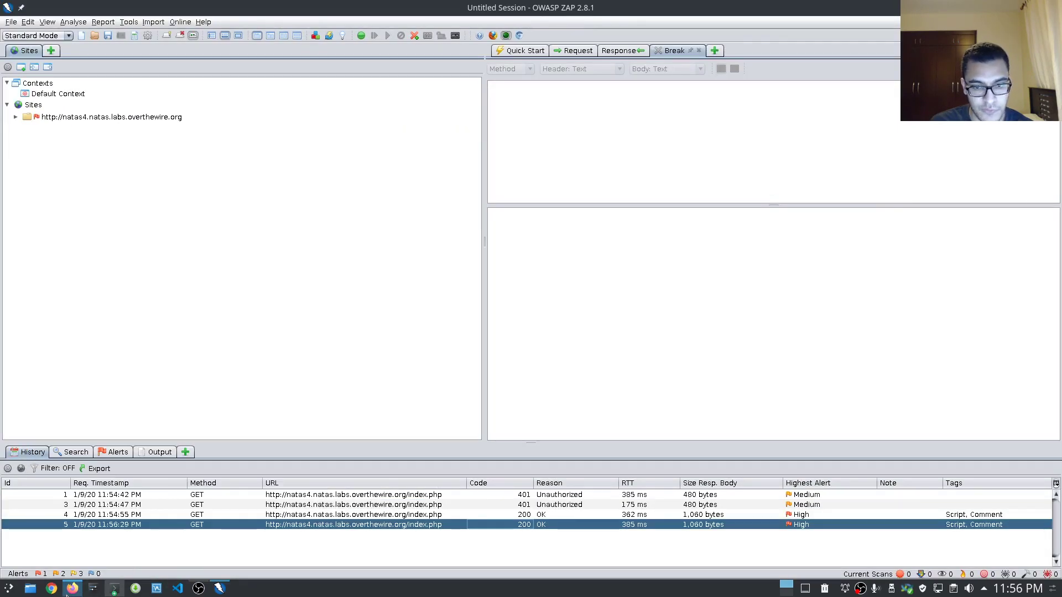
{"action": "left_click", "coordinate": [361, 35]}
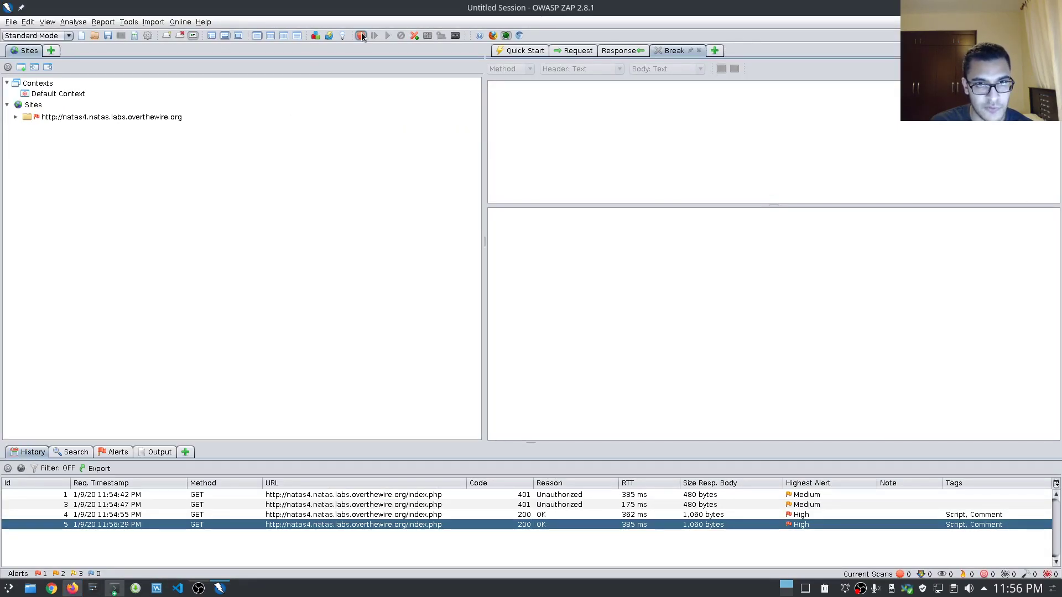
{"action": "left_click", "coordinate": [72, 589]}
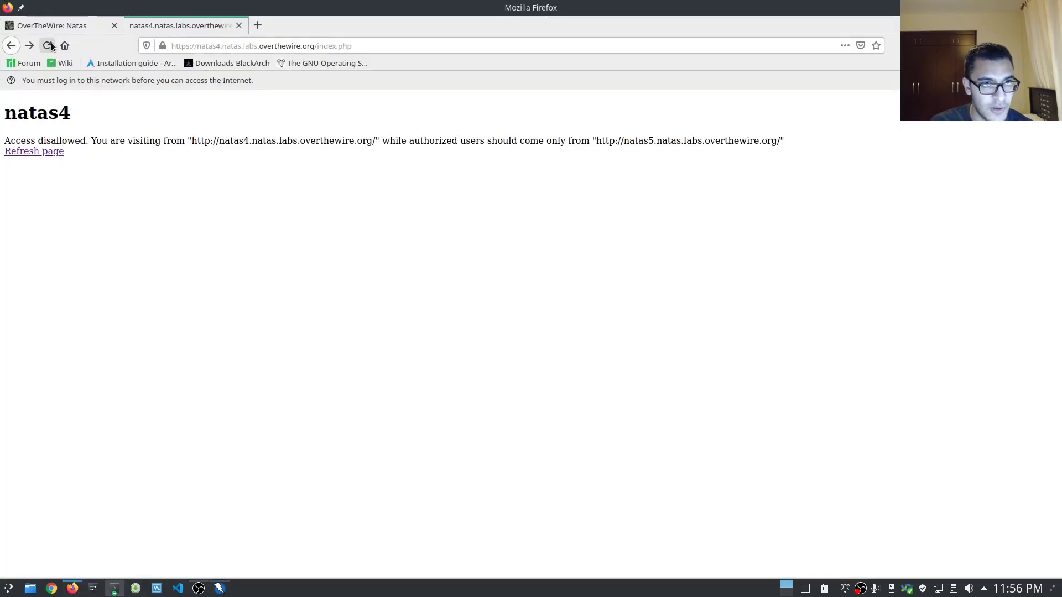
{"action": "left_click", "coordinate": [49, 46]}
{"action": "left_click", "coordinate": [219, 588]}
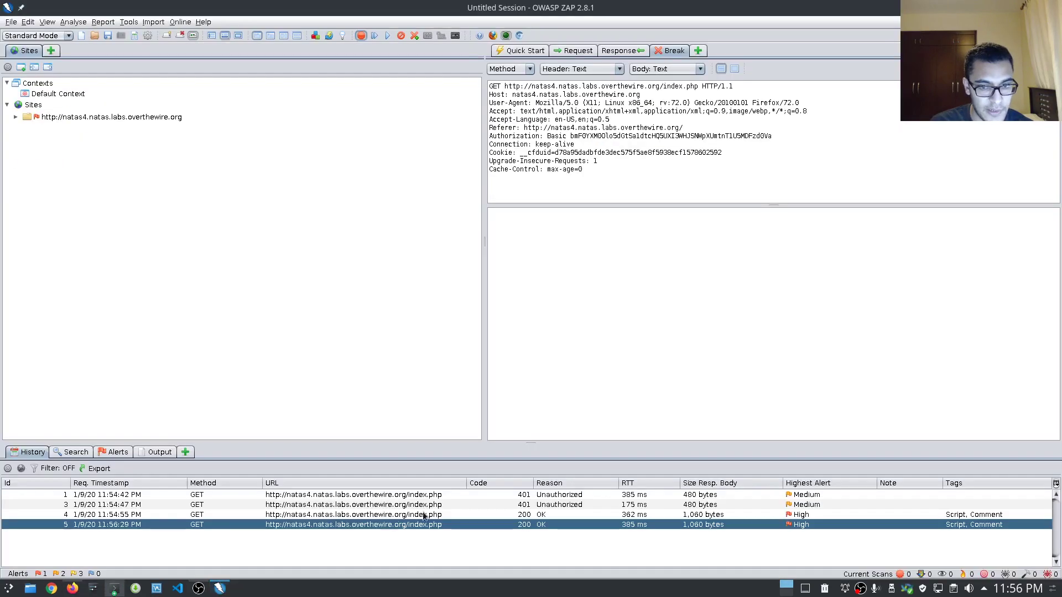
{"action": "left_click", "coordinate": [458, 526]}
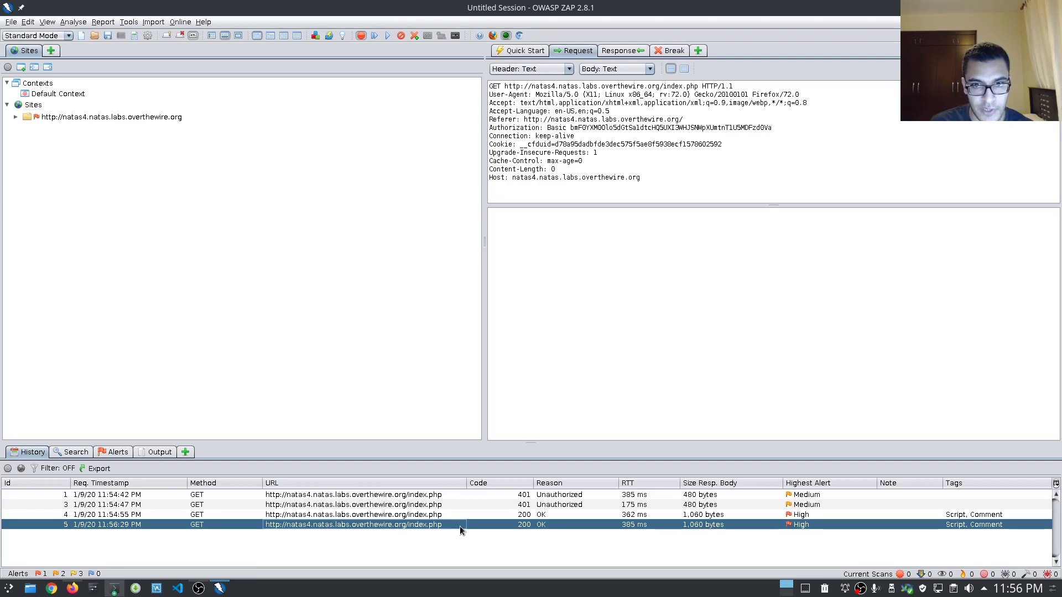
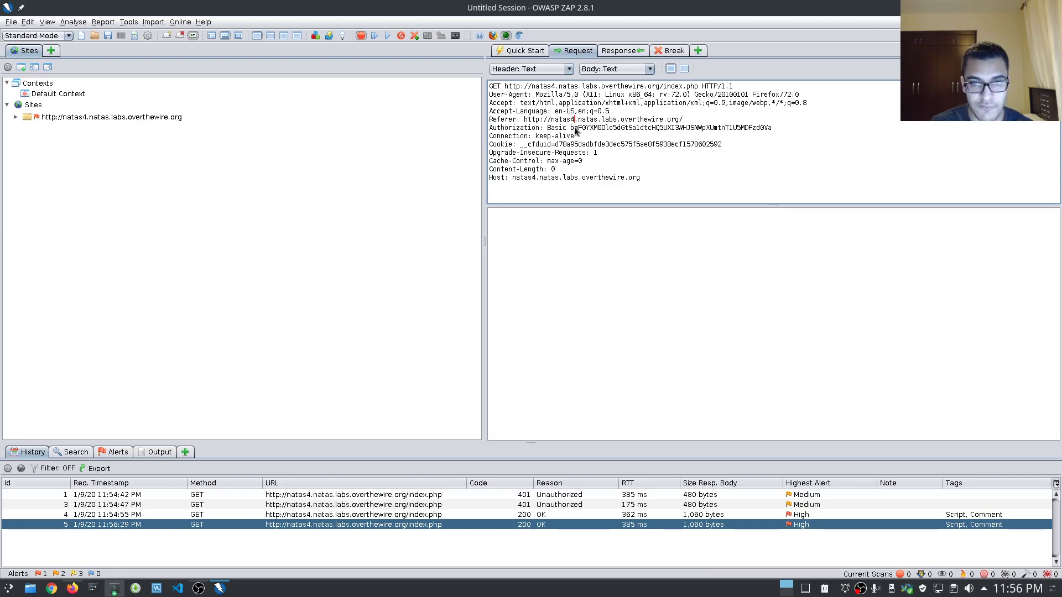
{"action": "right_click", "coordinate": [792, 188]}
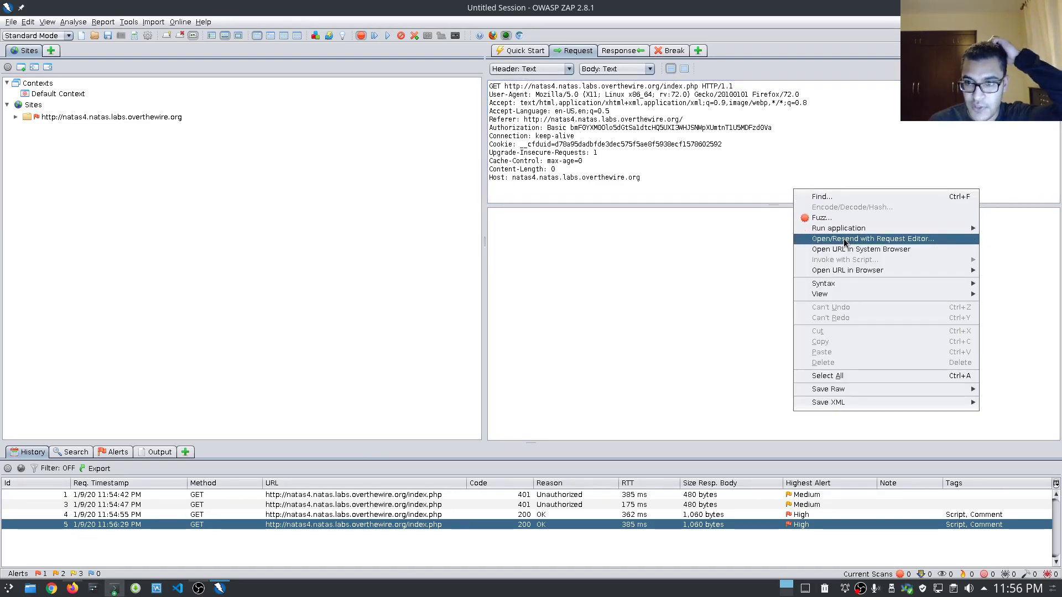
{"action": "left_click", "coordinate": [843, 238]}
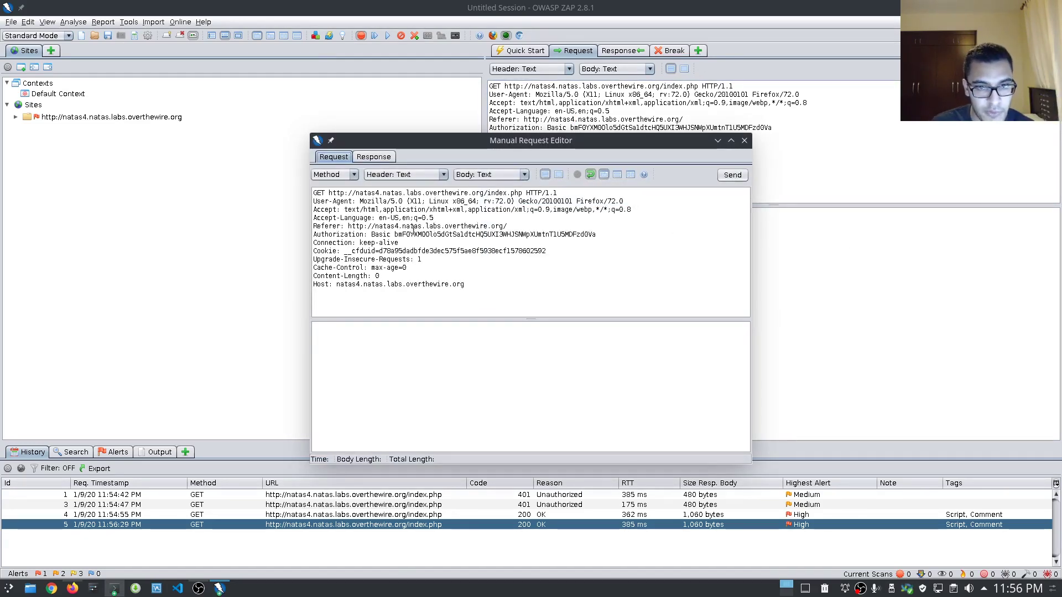
{"action": "left_click", "coordinate": [406, 259]}
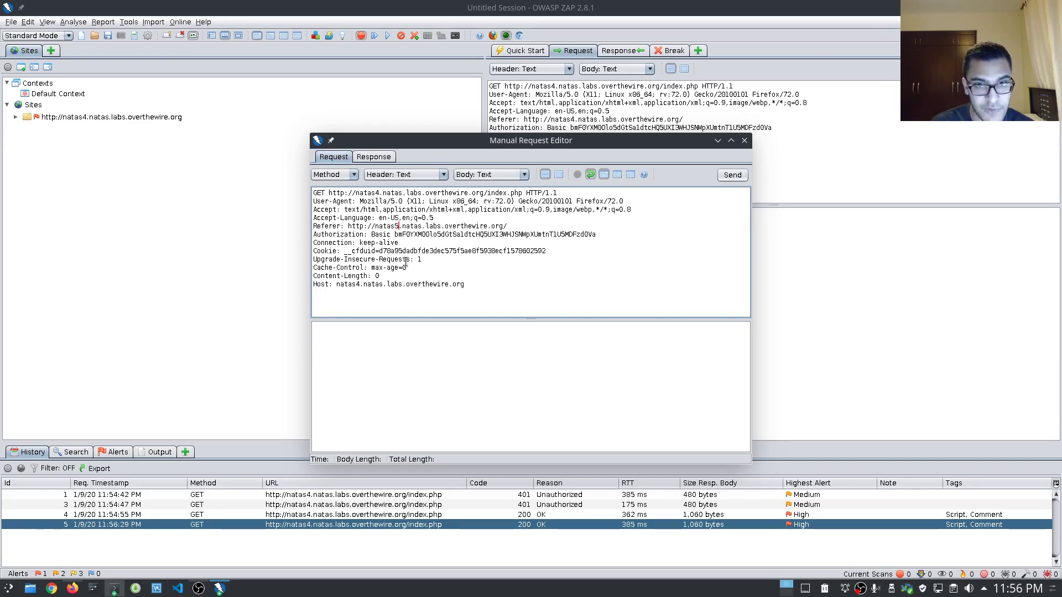
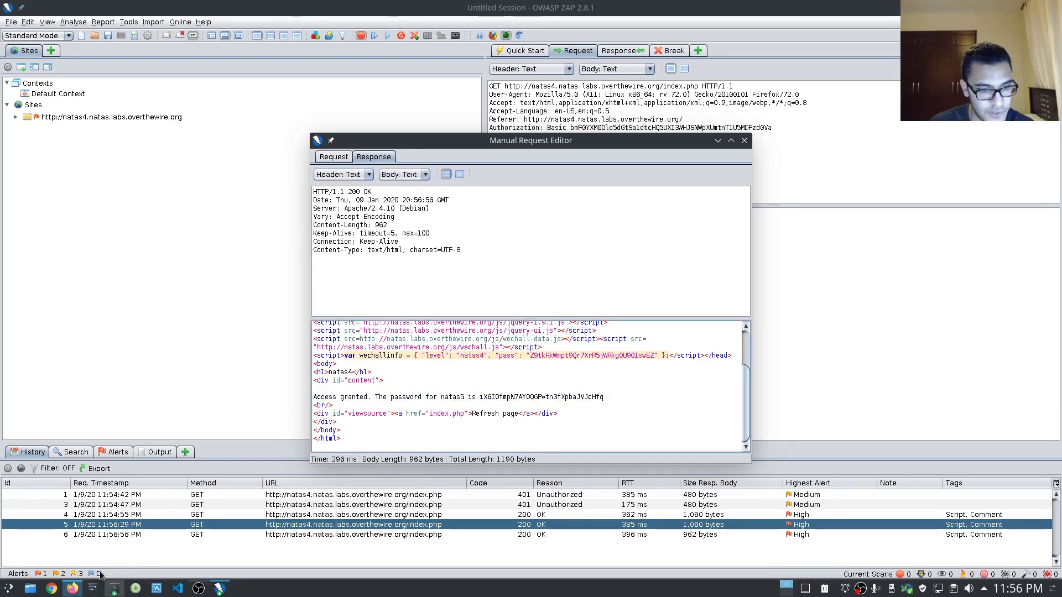
Check the natas4 page in Firefox, and return to ZAP to examine the resent request's history entry
{"action": "left_click", "coordinate": [73, 588]}
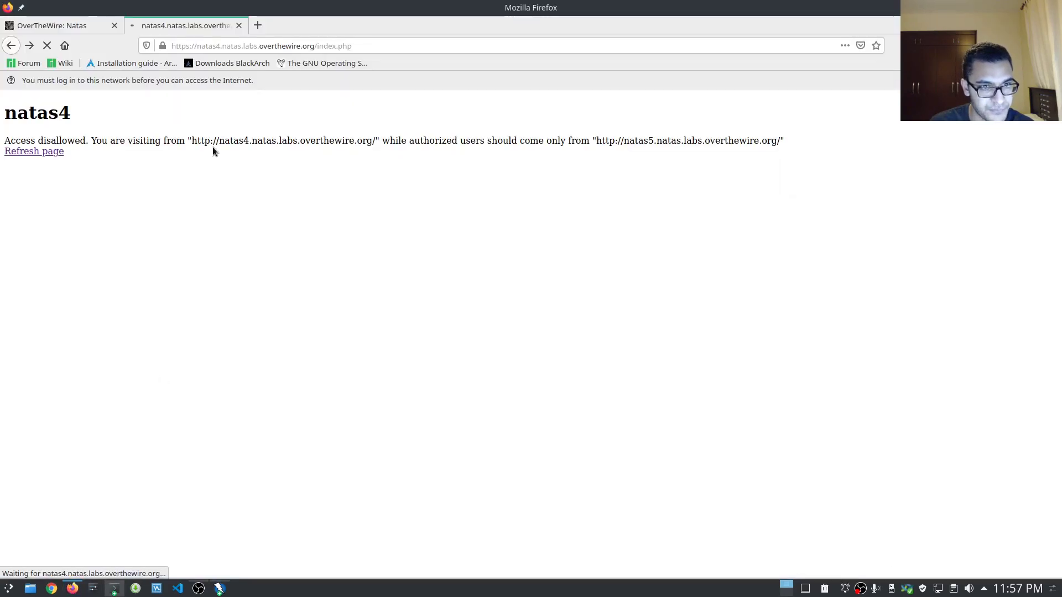
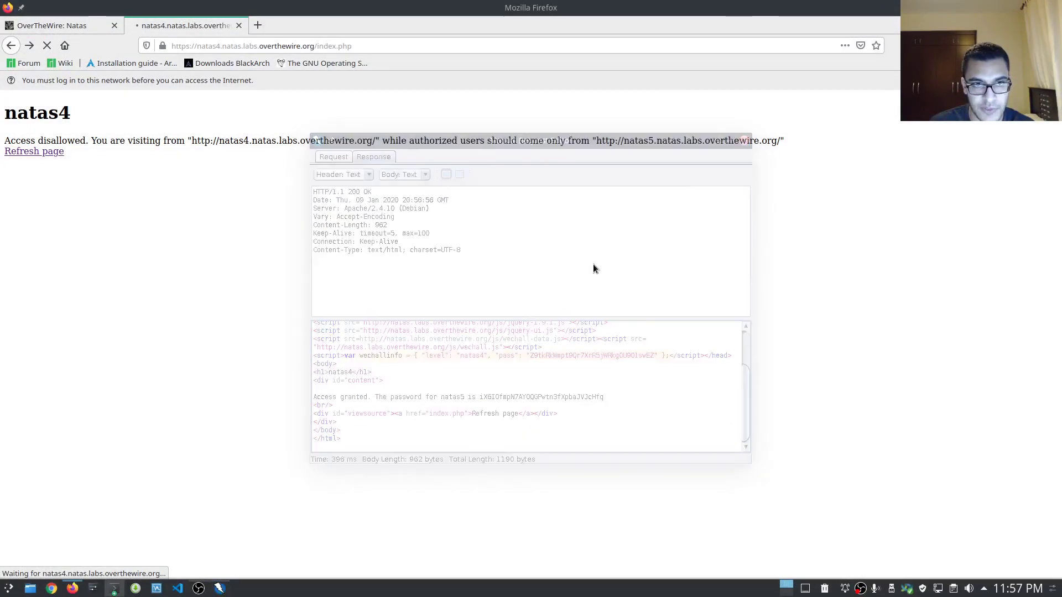
{"action": "left_click", "coordinate": [219, 588]}
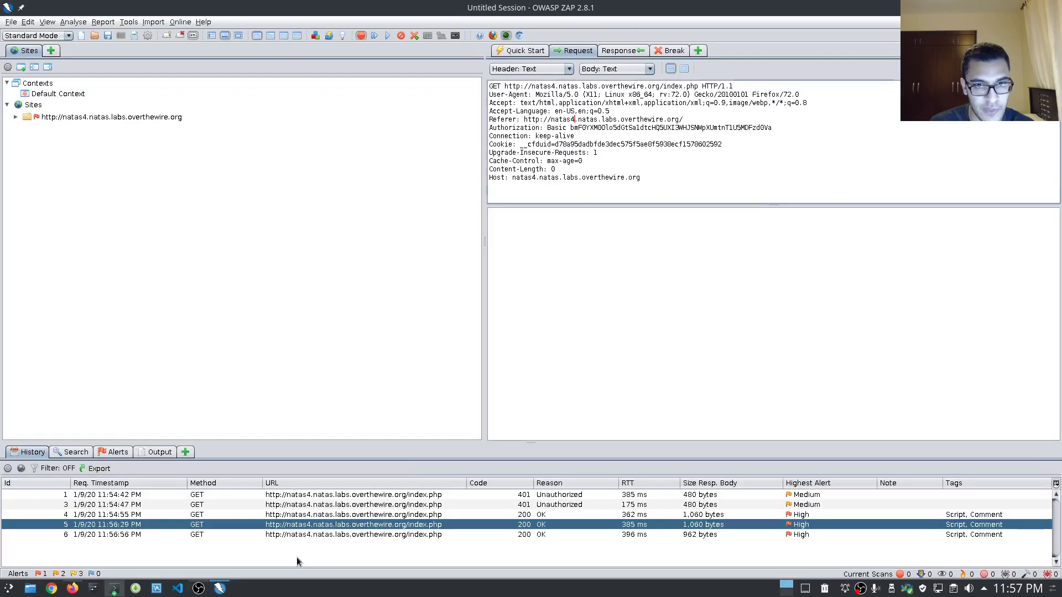
{"action": "left_click", "coordinate": [494, 536]}
{"action": "left_click", "coordinate": [438, 534]}
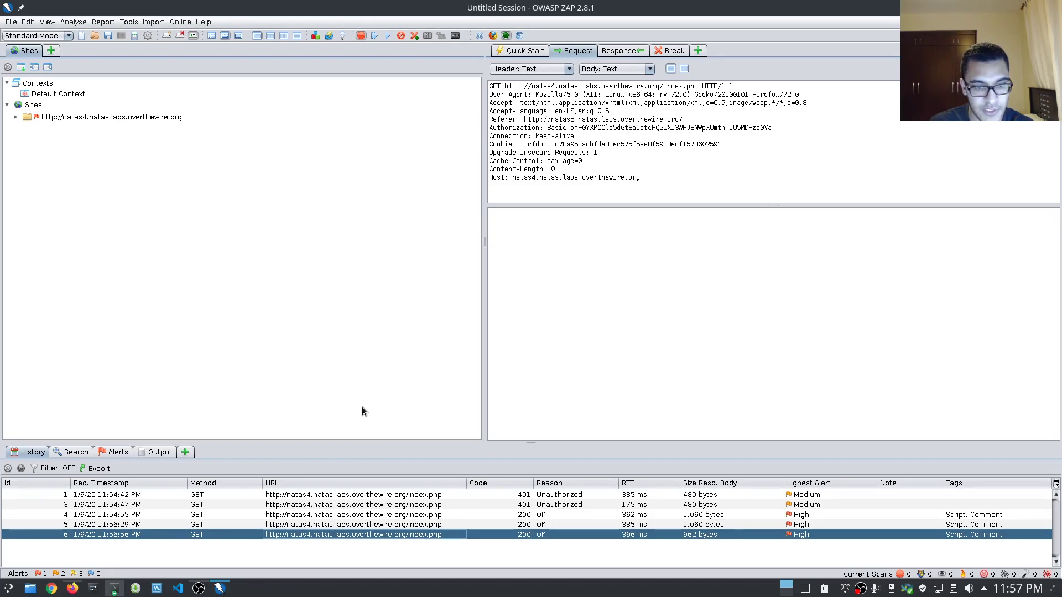
Release the held natas4 request in ZAP, check the reloaded page in Firefox, and select the request's new history entry
{"action": "left_click", "coordinate": [72, 588]}
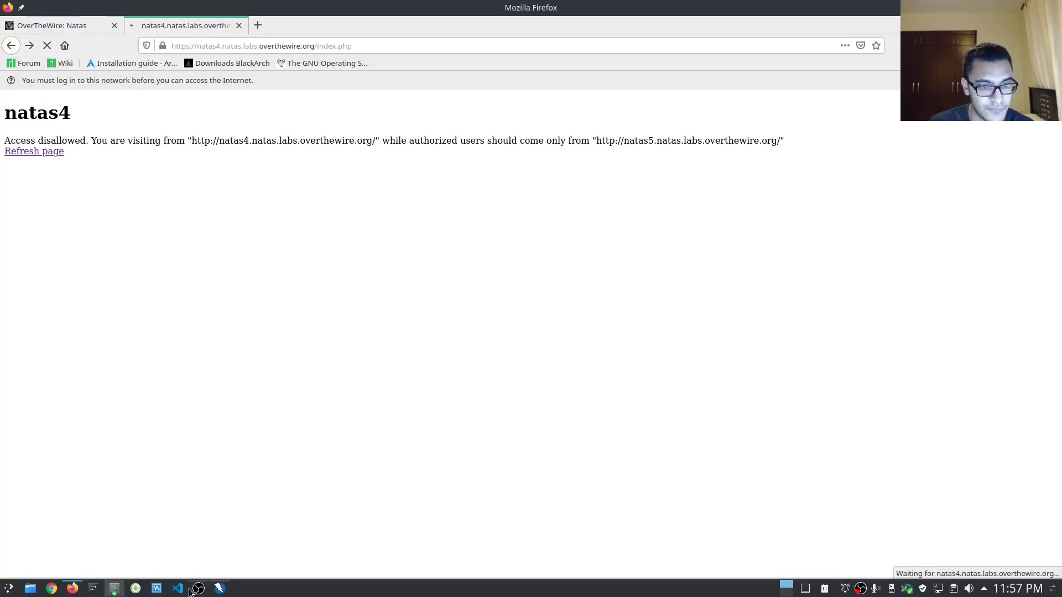
{"action": "left_click", "coordinate": [219, 588]}
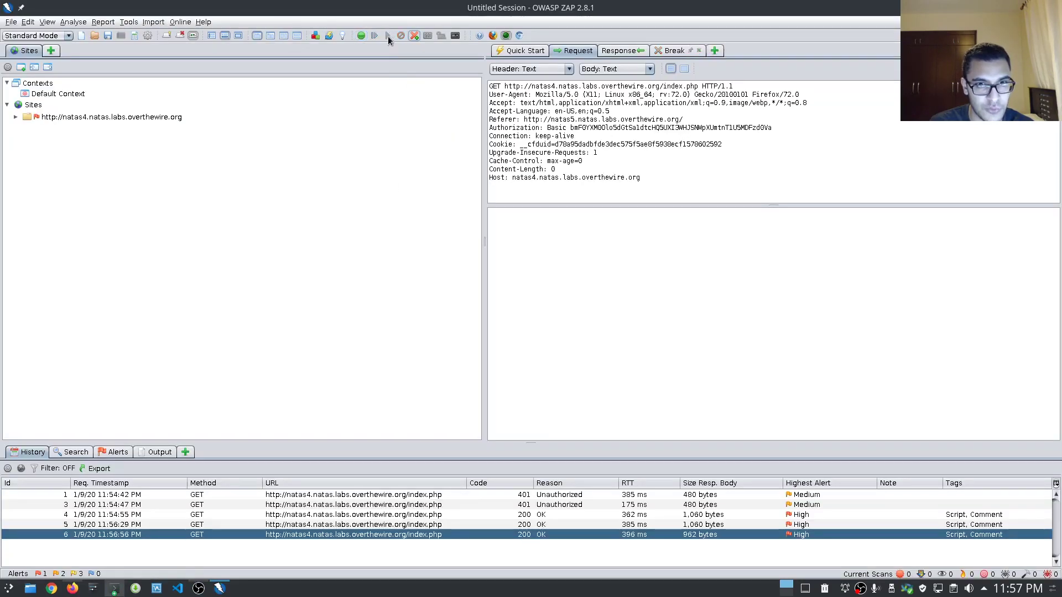
{"action": "left_click", "coordinate": [74, 589]}
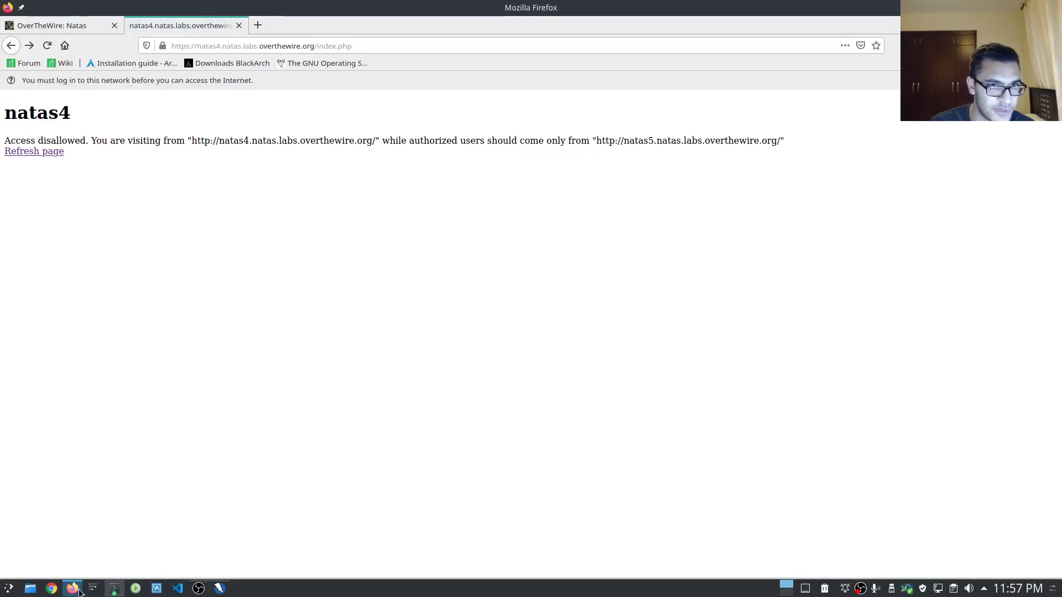
{"action": "left_click", "coordinate": [78, 590]}
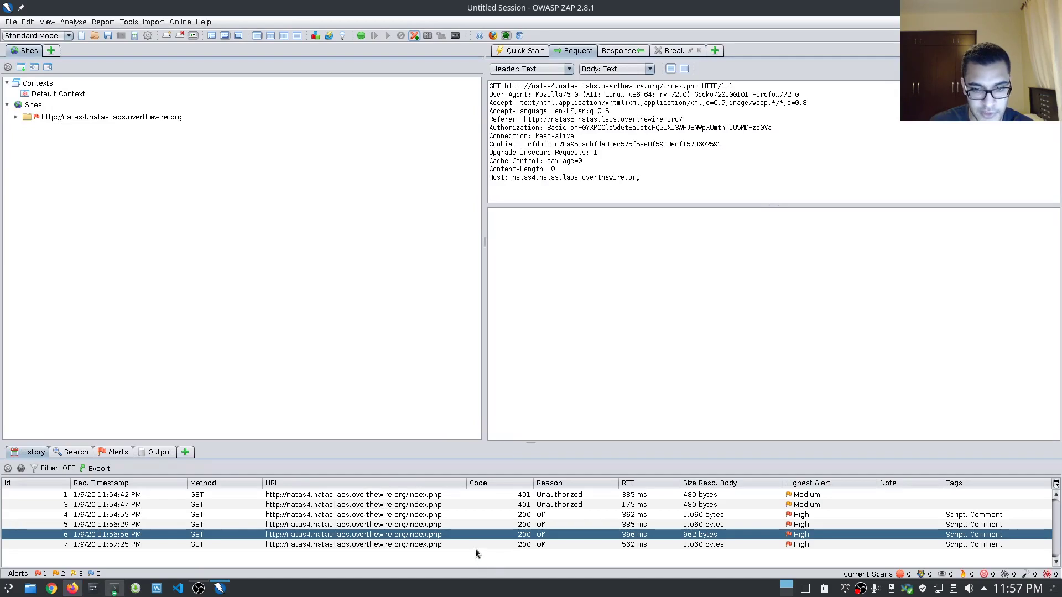
{"action": "left_click", "coordinate": [409, 545]}
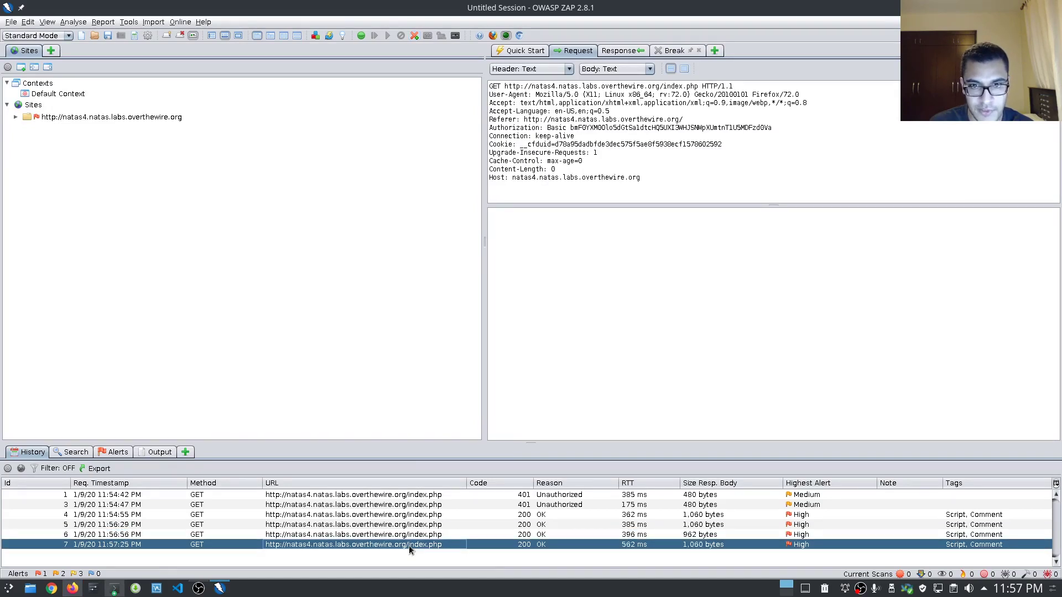
Set a break on all requests in ZAP, reload the natas4 page in Firefox, and return to the held request
{"action": "left_click", "coordinate": [362, 35]}
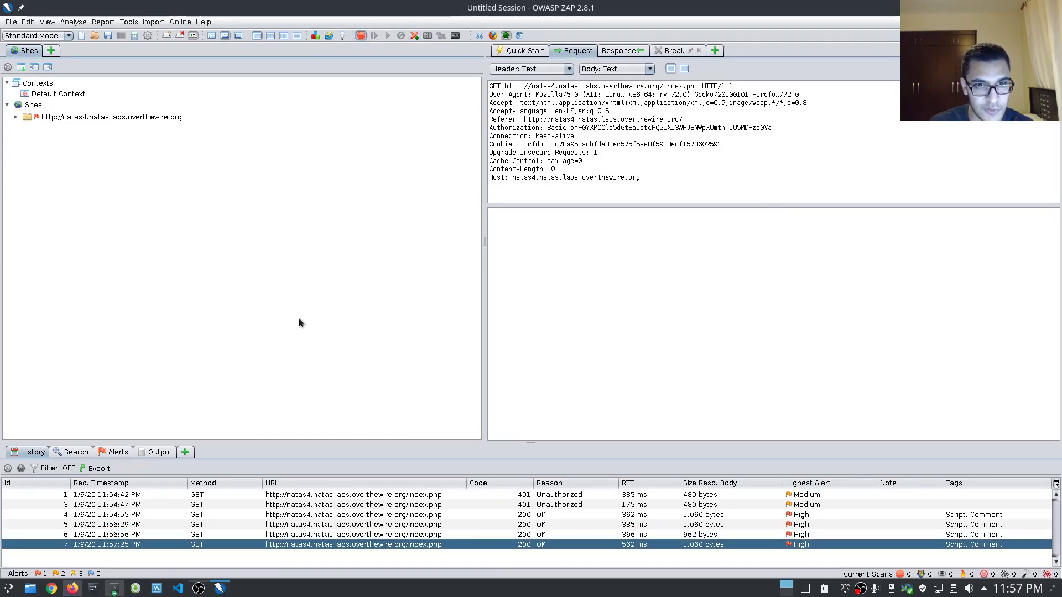
{"action": "left_click", "coordinate": [73, 588]}
{"action": "left_click", "coordinate": [46, 45]}
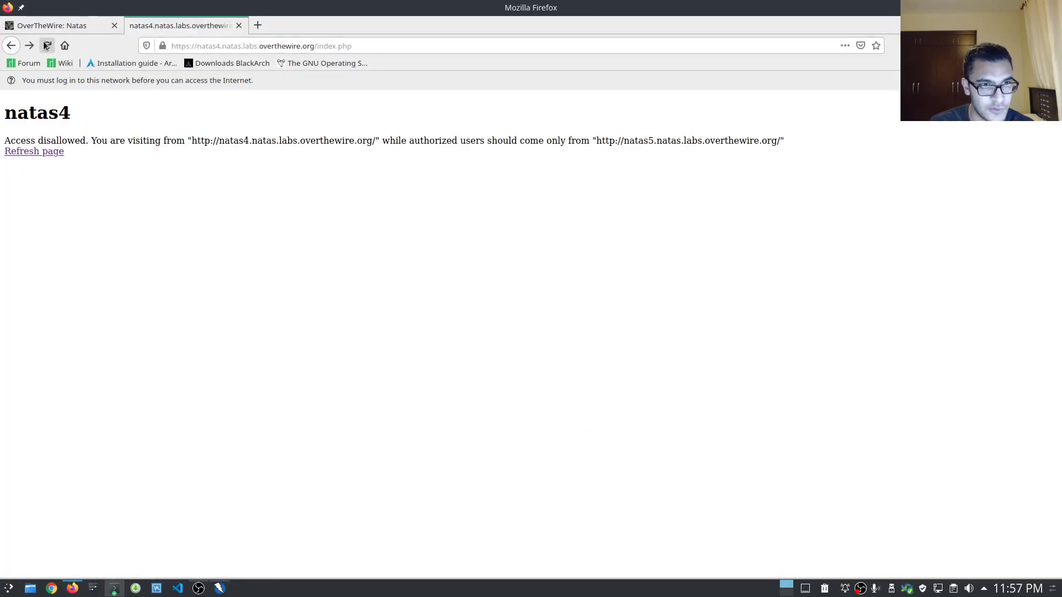
{"action": "left_click", "coordinate": [220, 588]}
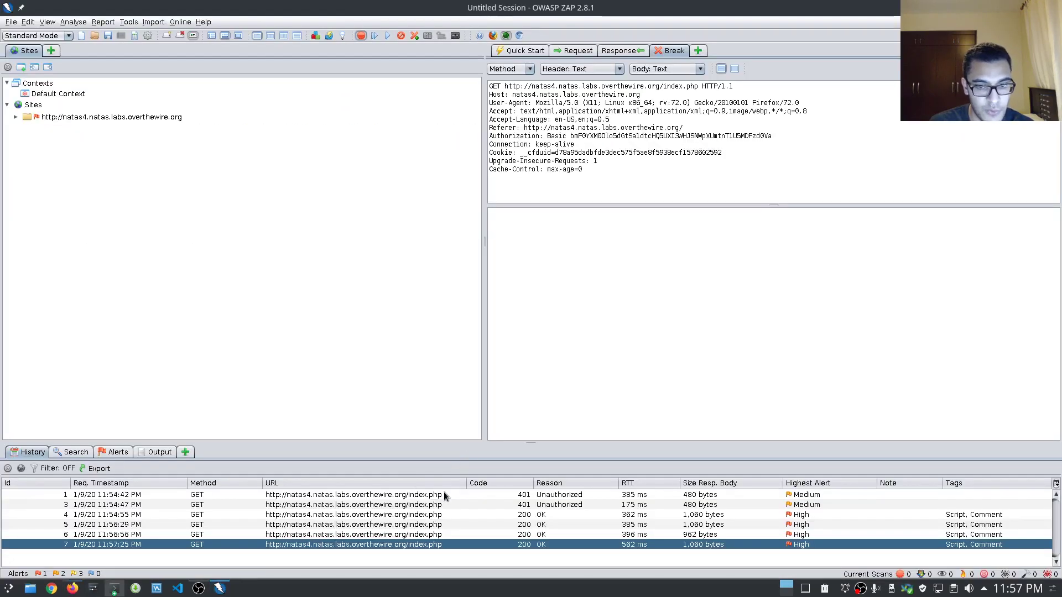
Open the newest history request in the request editor, change its Referer host to natas5, and send it
{"action": "left_click", "coordinate": [412, 545]}
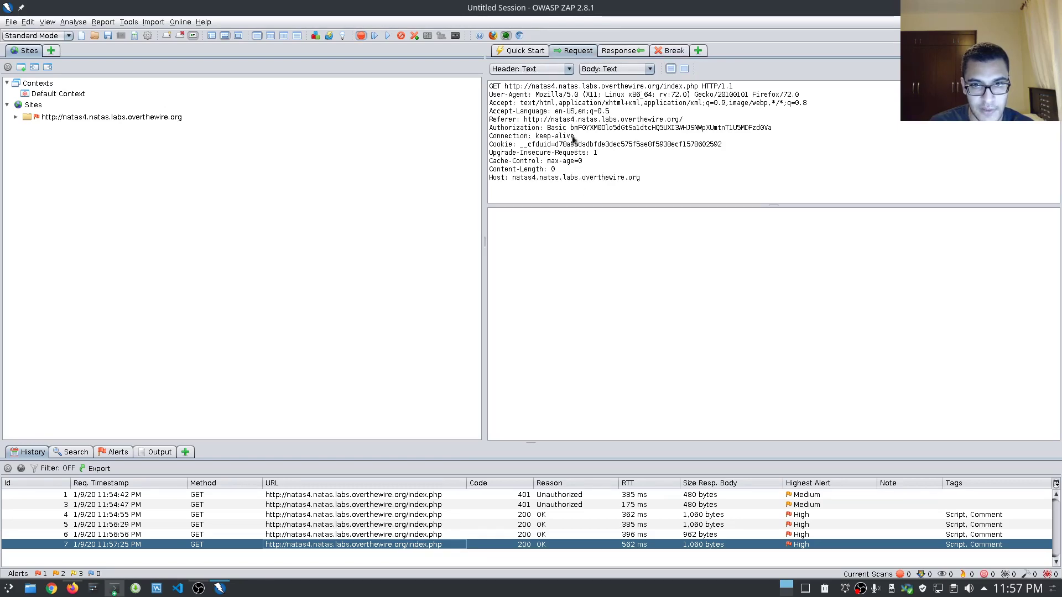
{"action": "right_click", "coordinate": [831, 151]}
{"action": "left_click", "coordinate": [868, 204]}
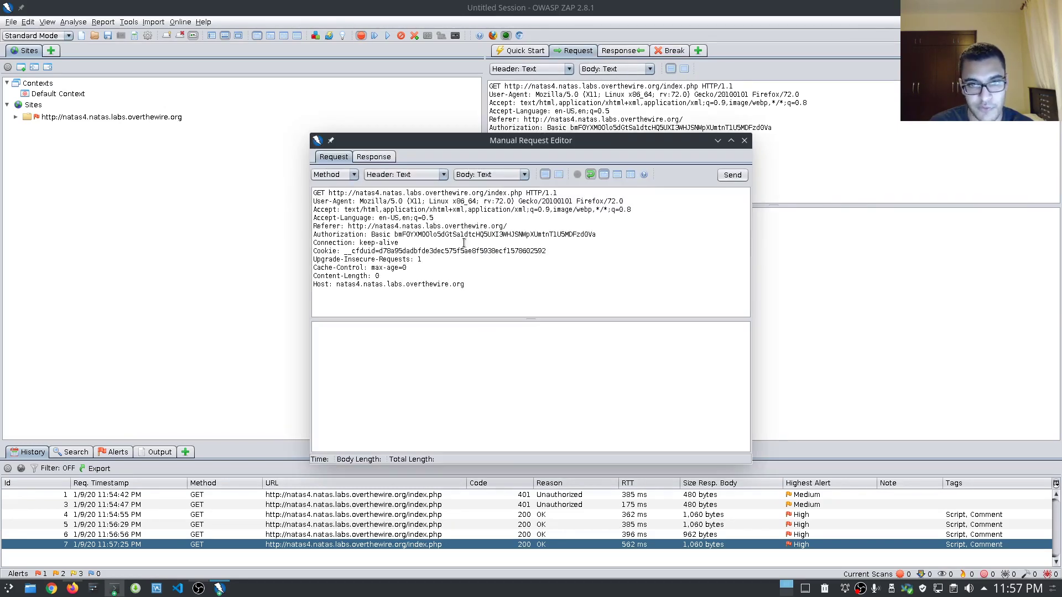
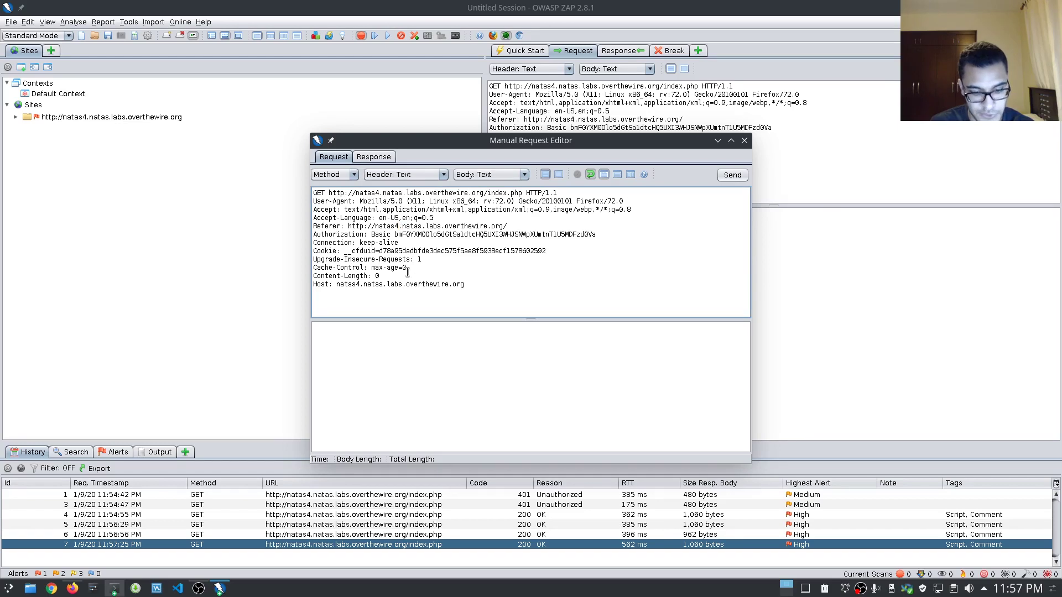
{"action": "left_click", "coordinate": [733, 175]}
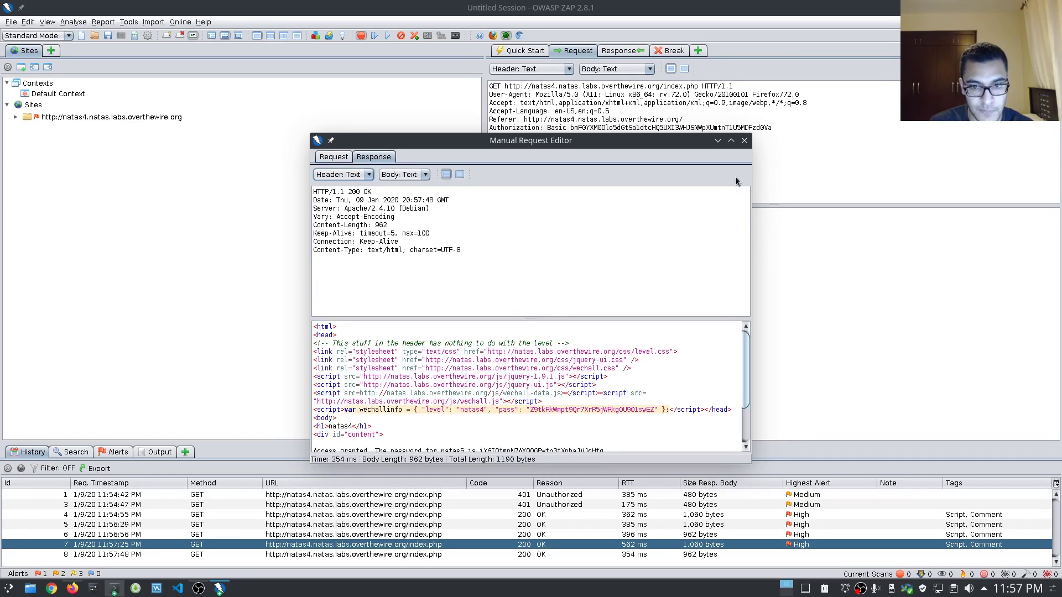
Copy the natas5 password from the response body and close the request editor
{"action": "scroll", "coordinate": [602, 365], "scroll_direction": "down", "scroll_amount": 2}
{"action": "double_click", "coordinate": [535, 399]}
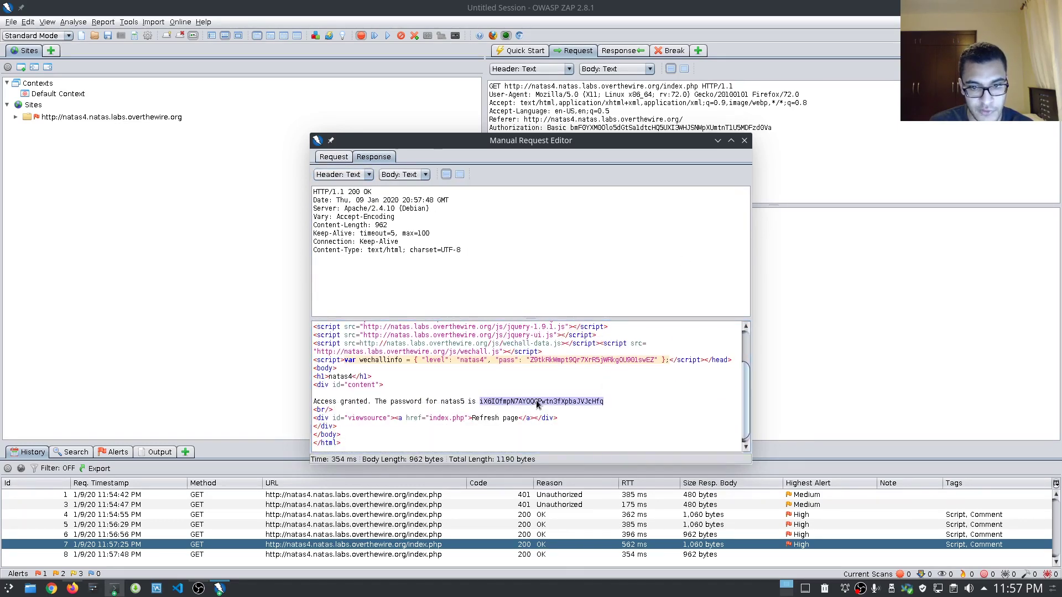
{"action": "right_click", "coordinate": [536, 400]}
{"action": "mouse_move", "coordinate": [559, 404]}
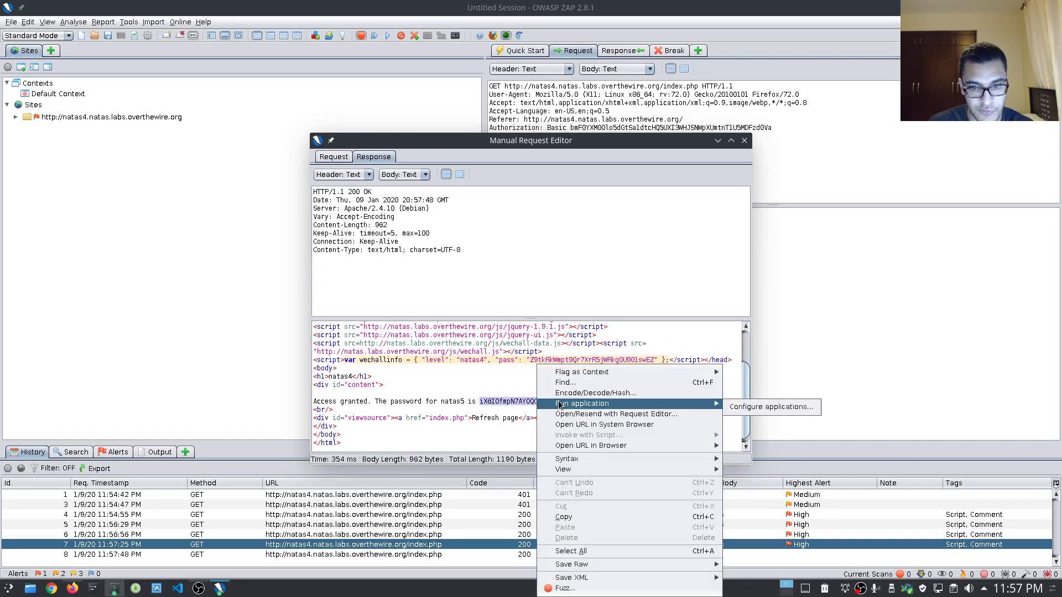
{"action": "left_click", "coordinate": [564, 517]}
{"action": "left_click", "coordinate": [744, 141]}
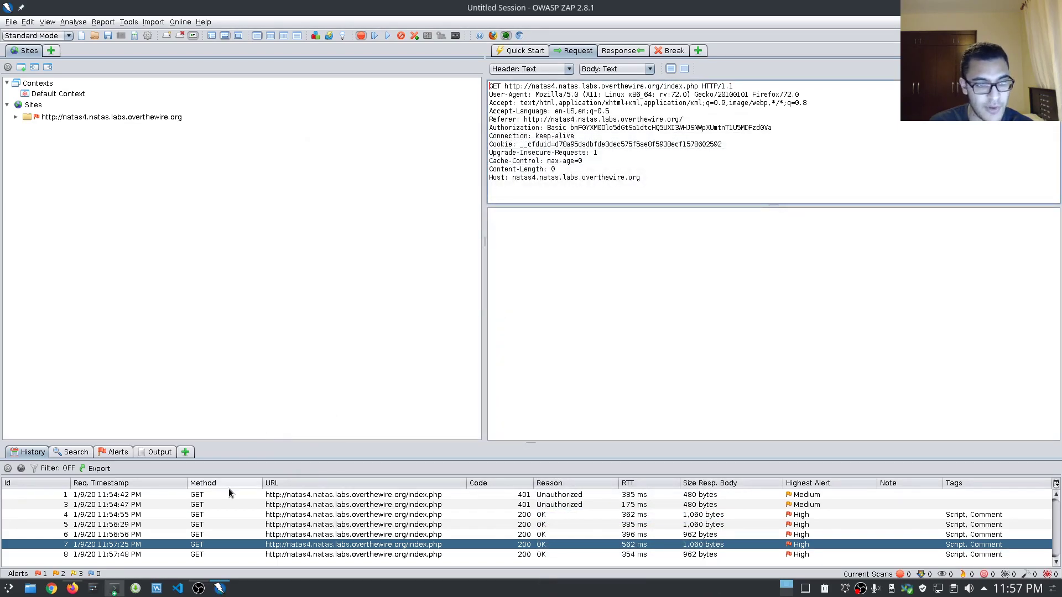
Remove the break and release the held request in ZAP, and switch to Firefox to turn off the FoxyProxy proxy
{"action": "left_click", "coordinate": [360, 34]}
{"action": "left_click", "coordinate": [383, 34]}
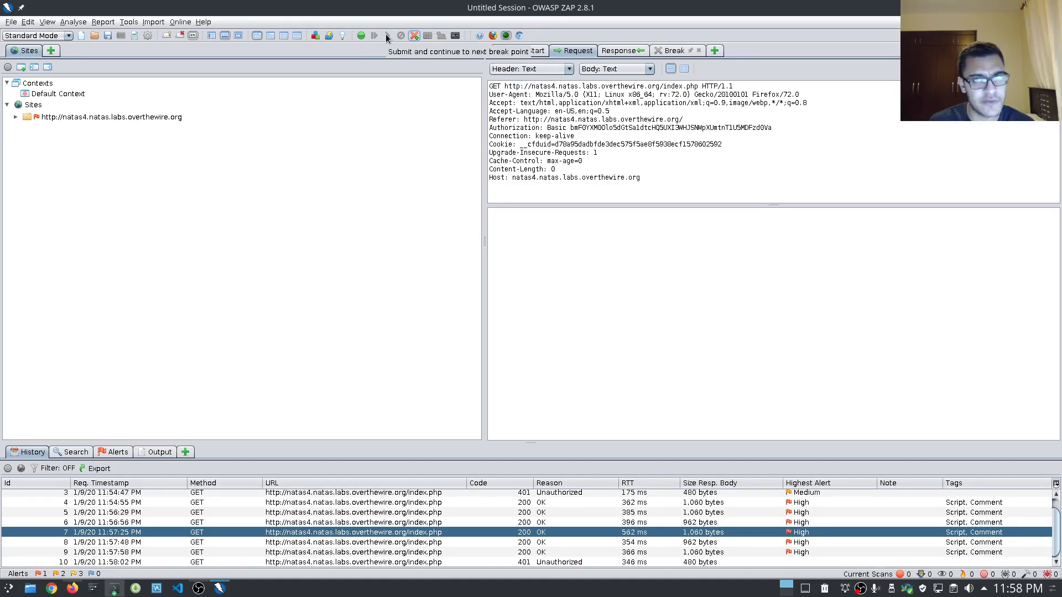
{"action": "key", "text": "alt+Tab"}
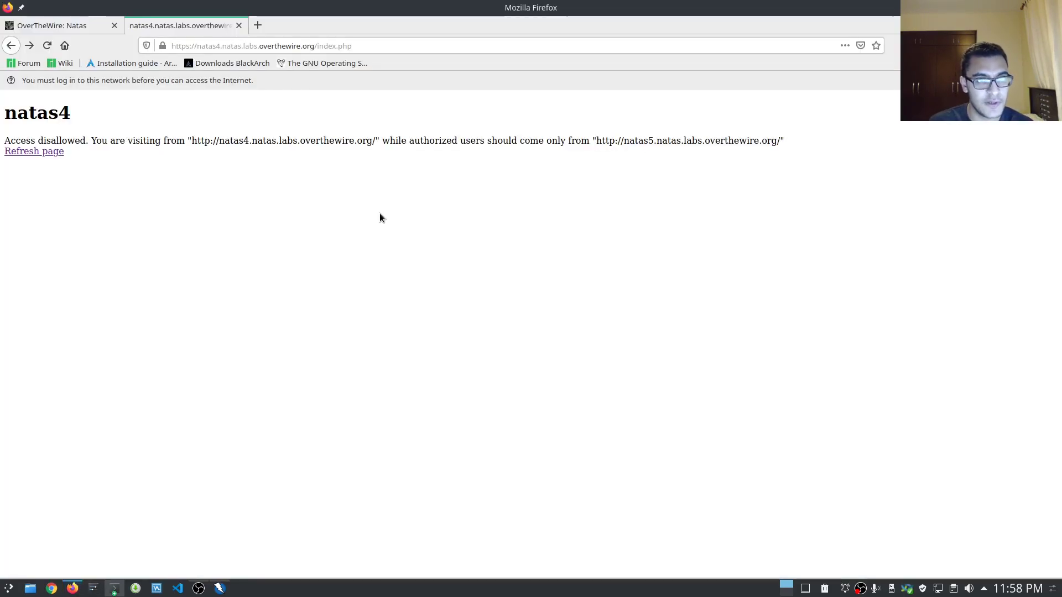
{"action": "left_click", "coordinate": [947, 45]}
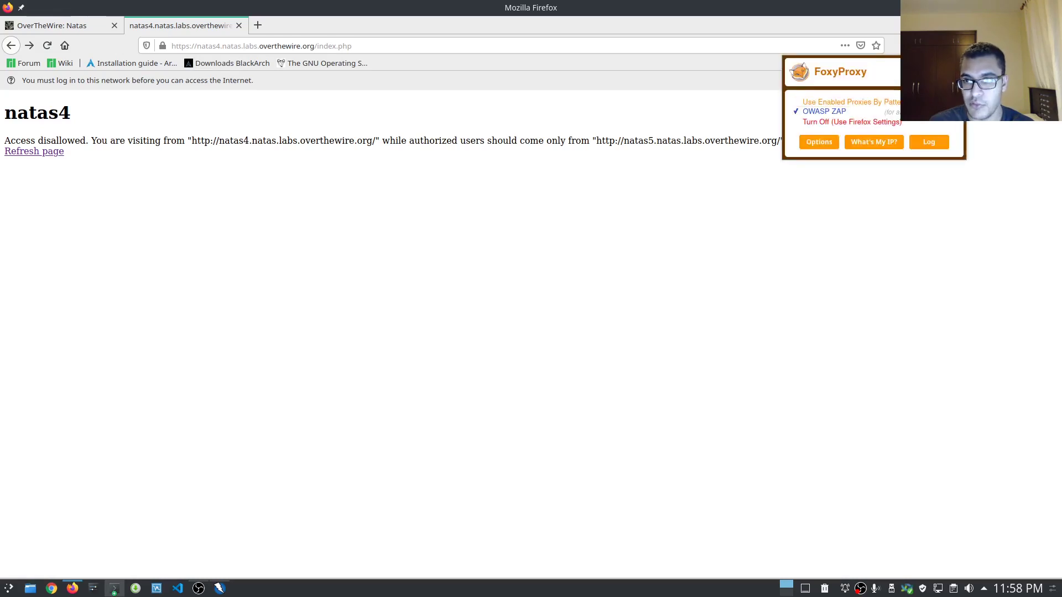
{"action": "left_click", "coordinate": [856, 122]}
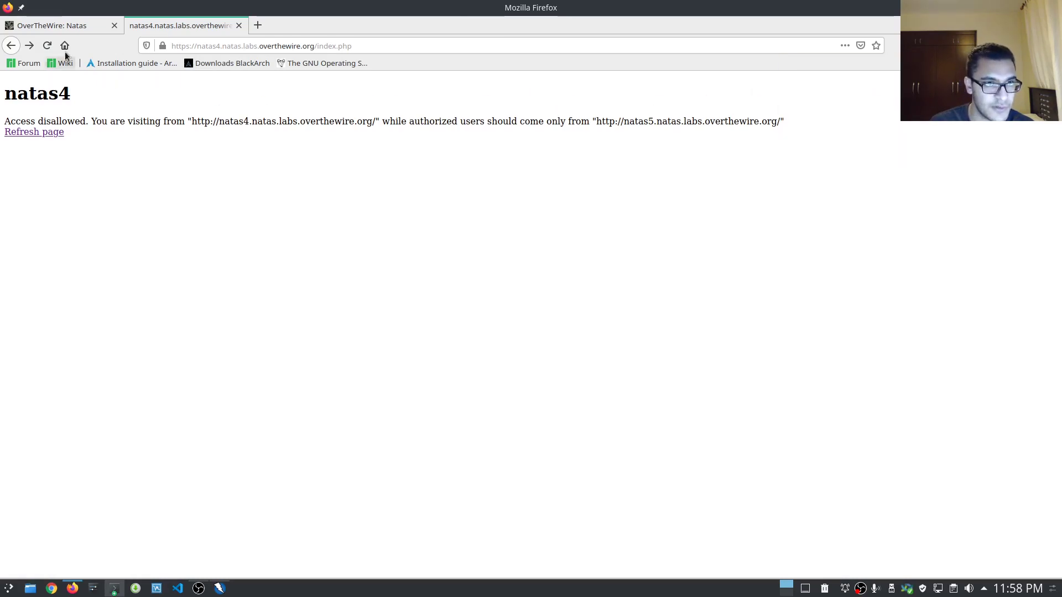
Open natas5.natas.labs.overthewire.org/index.php, log in as natas5 with the copied account password, and decline saving the login
{"action": "key", "text": "F5"}
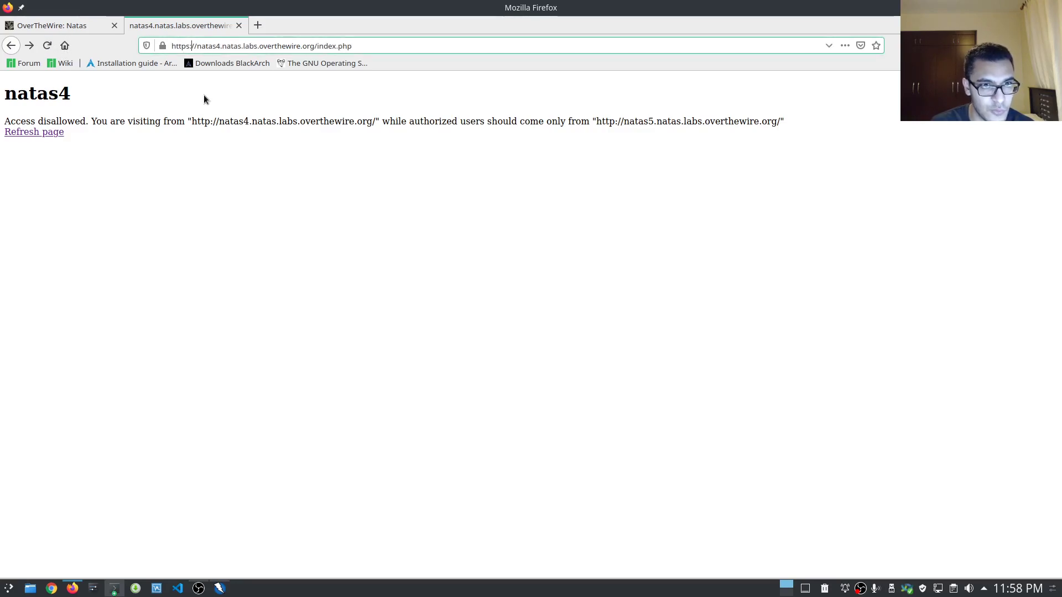
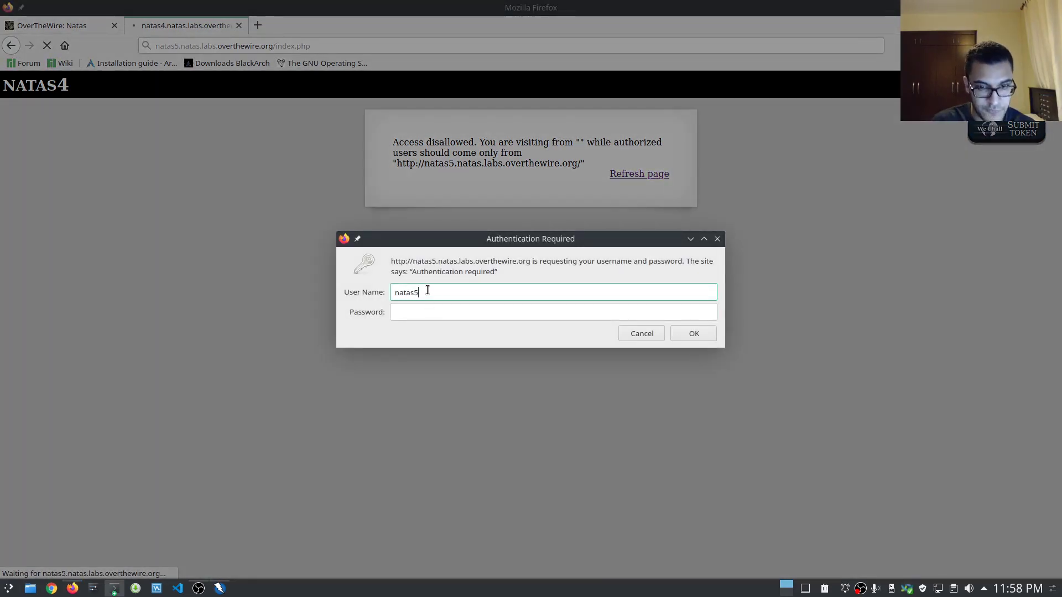
{"action": "left_click", "coordinate": [615, 315]}
{"action": "key", "text": "ctrl+v"}
{"action": "left_click", "coordinate": [694, 334]}
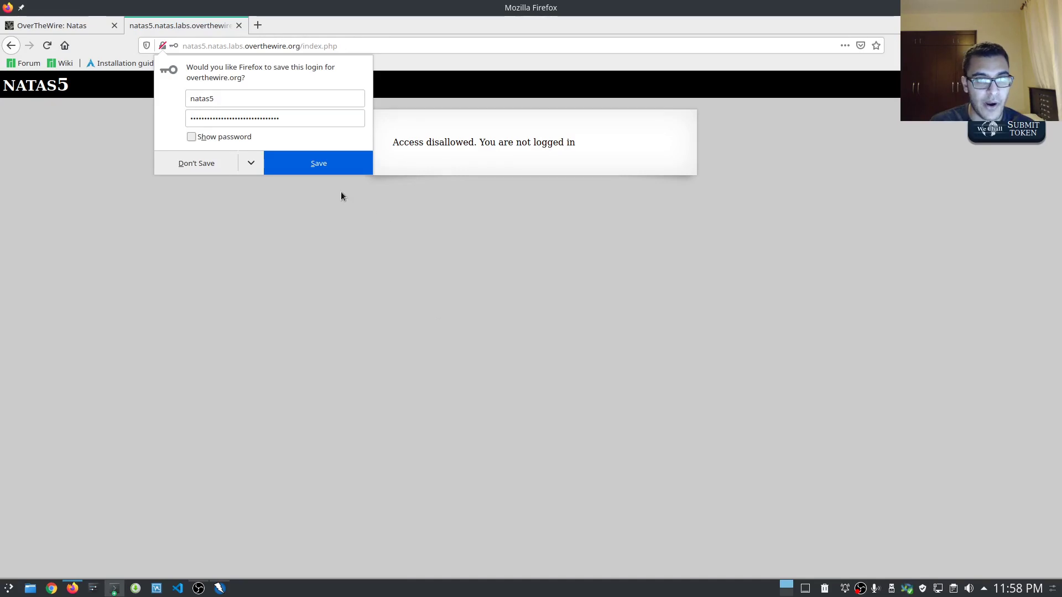
{"action": "left_click", "coordinate": [234, 167]}
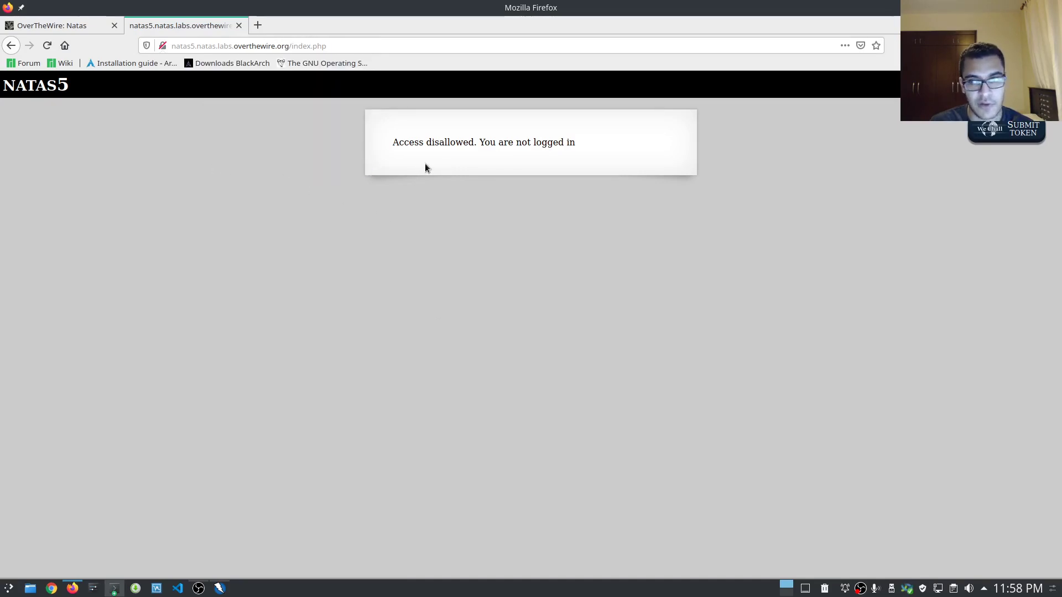